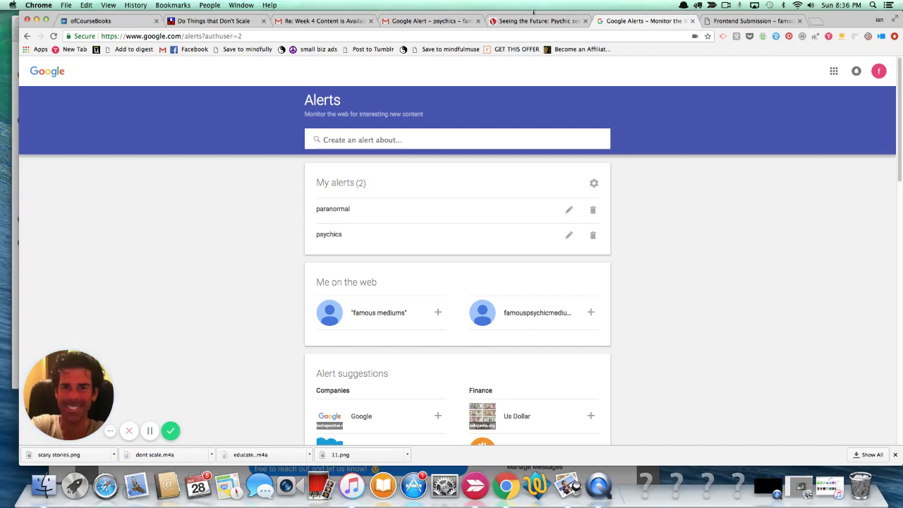
- Review the news stories listed in the Google Alert email for psychics
click(447, 21)
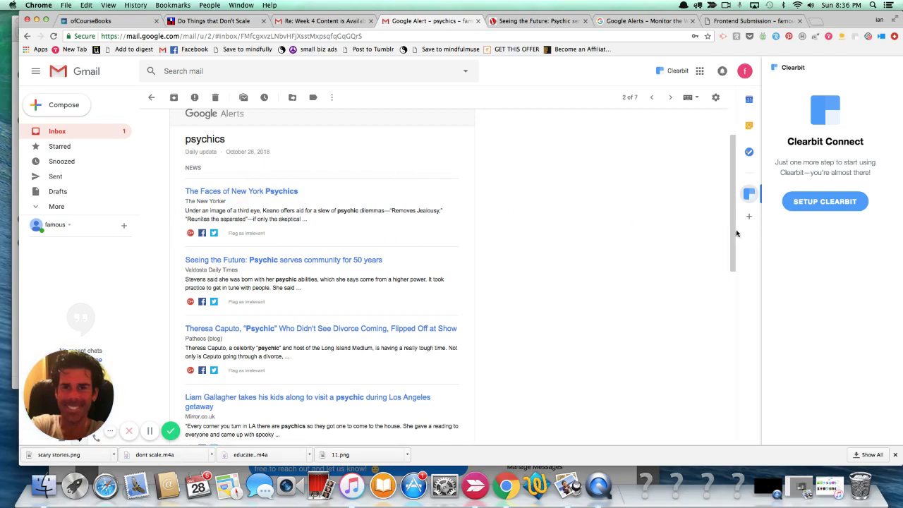
scroll(731, 233, down, 3)
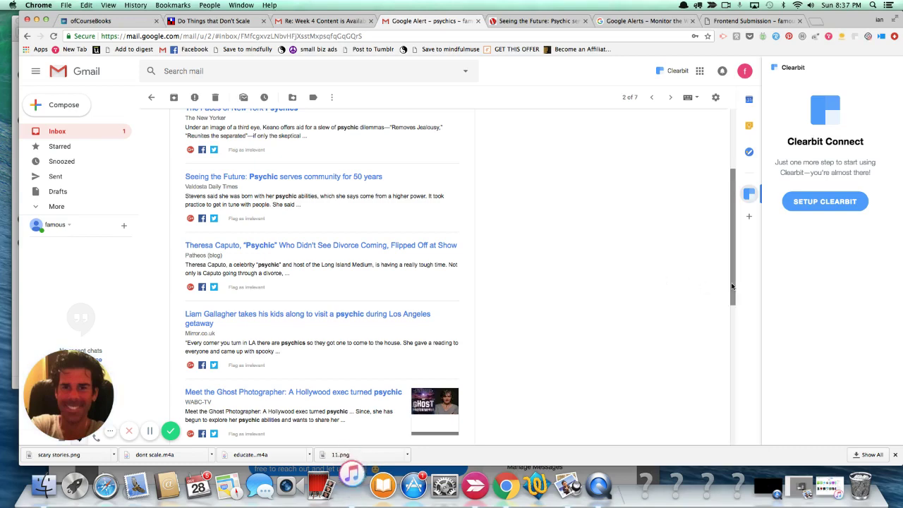
drag(731, 286, 727, 327)
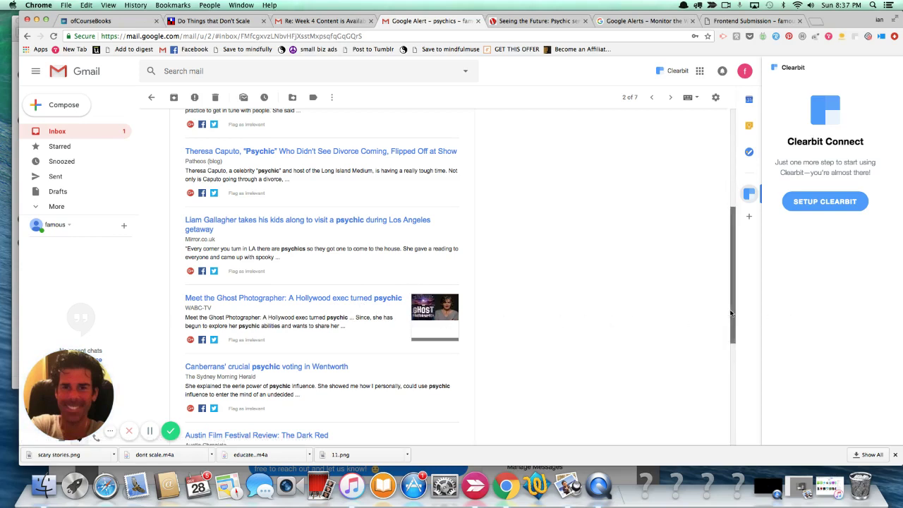
drag(733, 314, 732, 345)
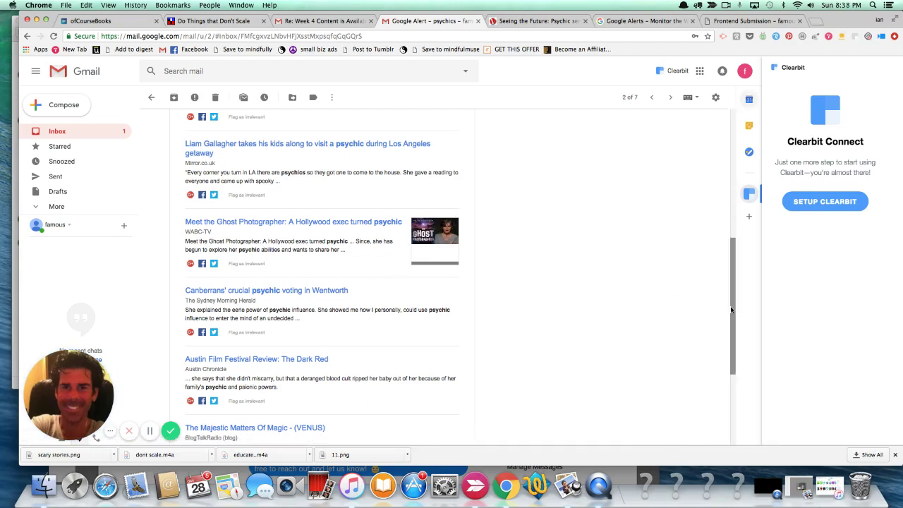
drag(736, 310, 726, 351)
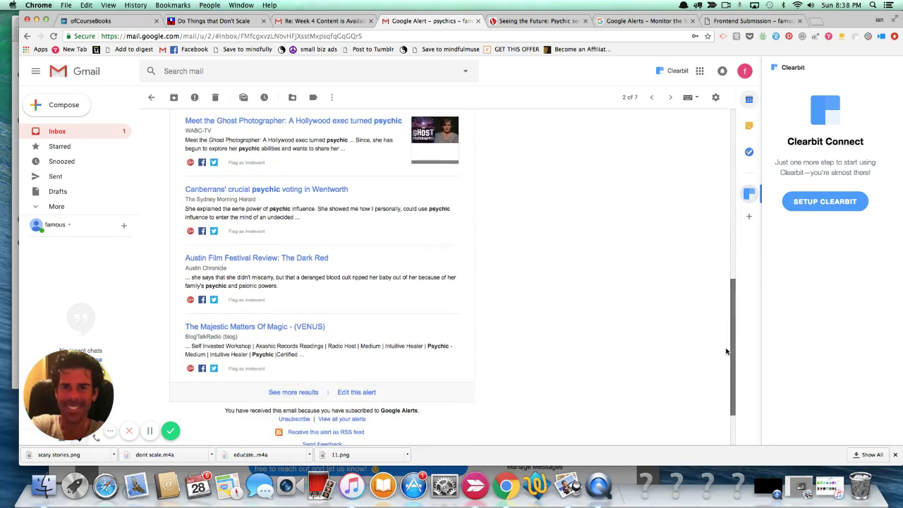
drag(726, 351, 726, 351)
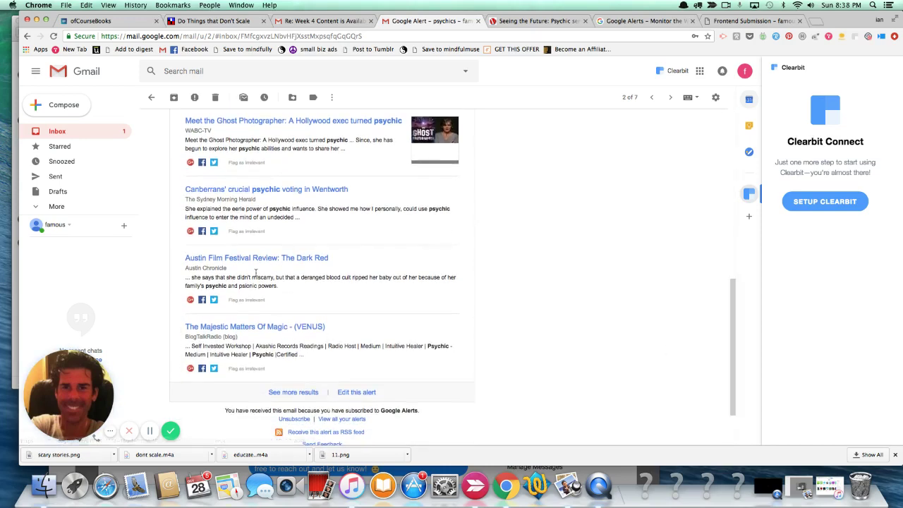
scroll(694, 244, up, 15)
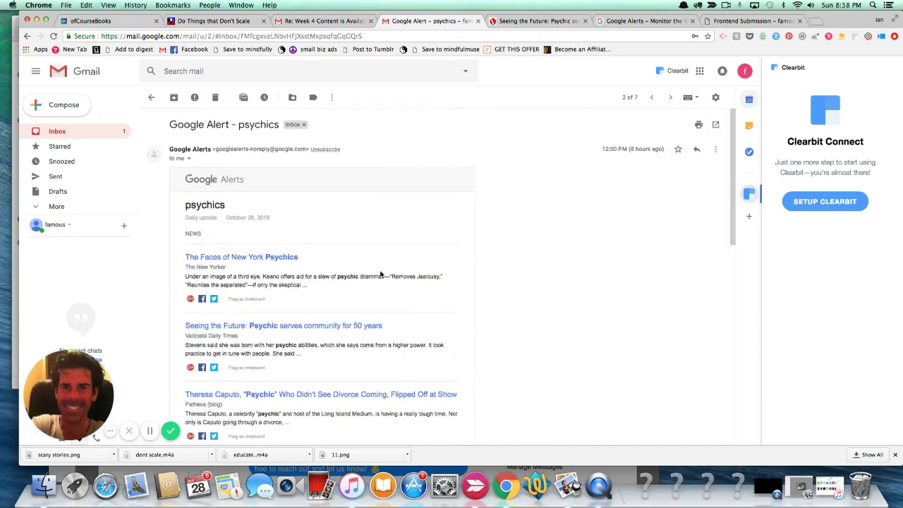
- Open the article "The Faces of New York Psychics" from the alert email
click(281, 258)
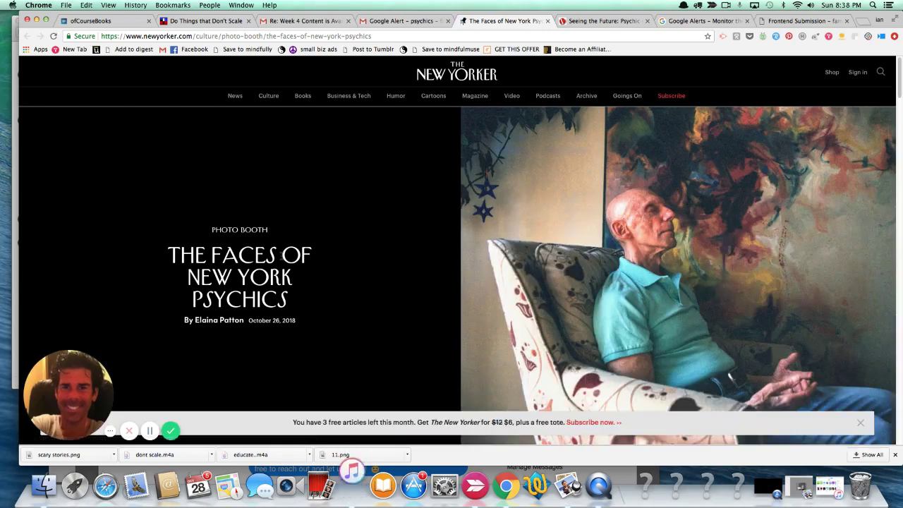
scroll(319, 261, down, 5)
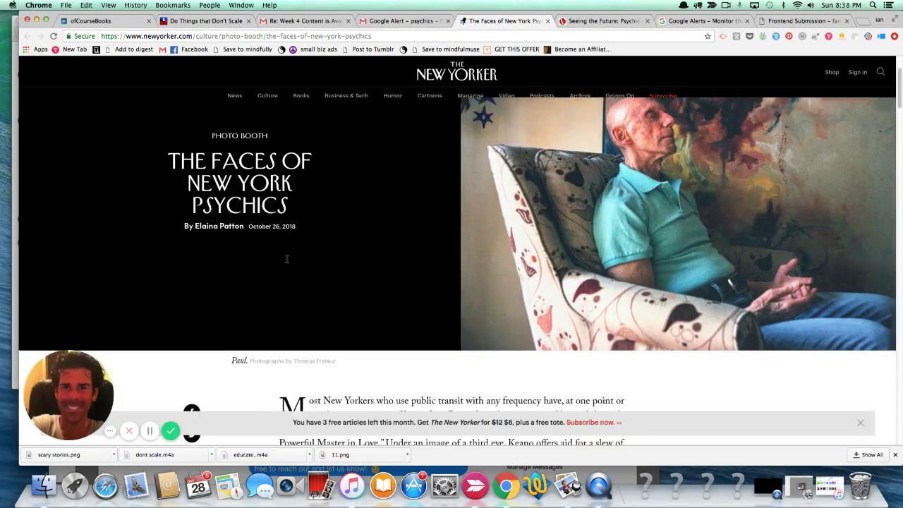
click(396, 21)
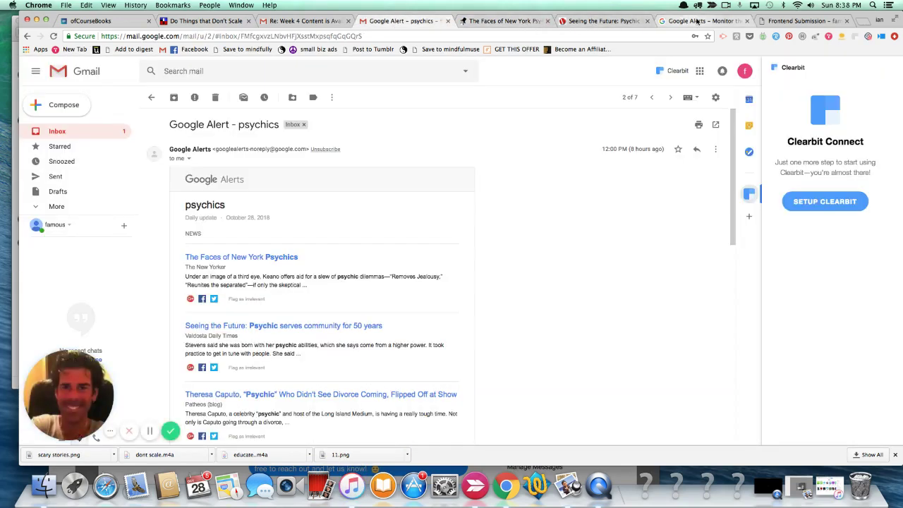
click(698, 21)
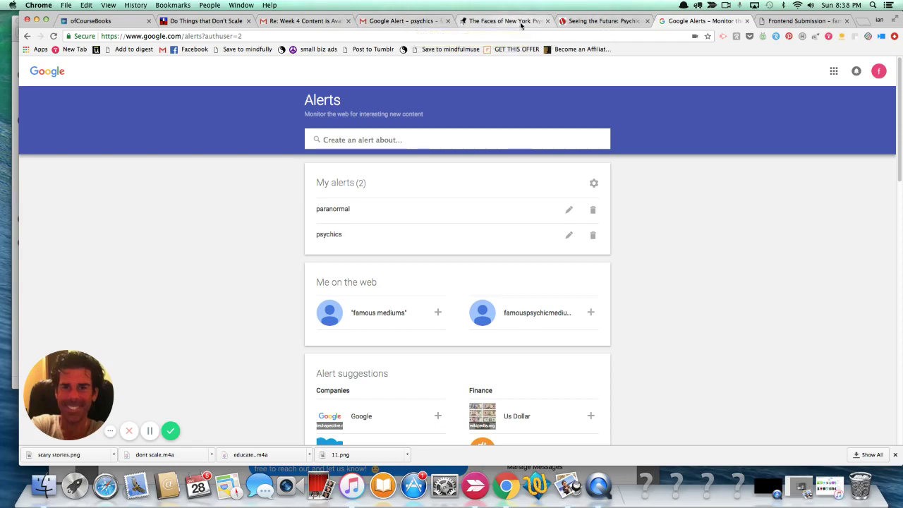
click(308, 21)
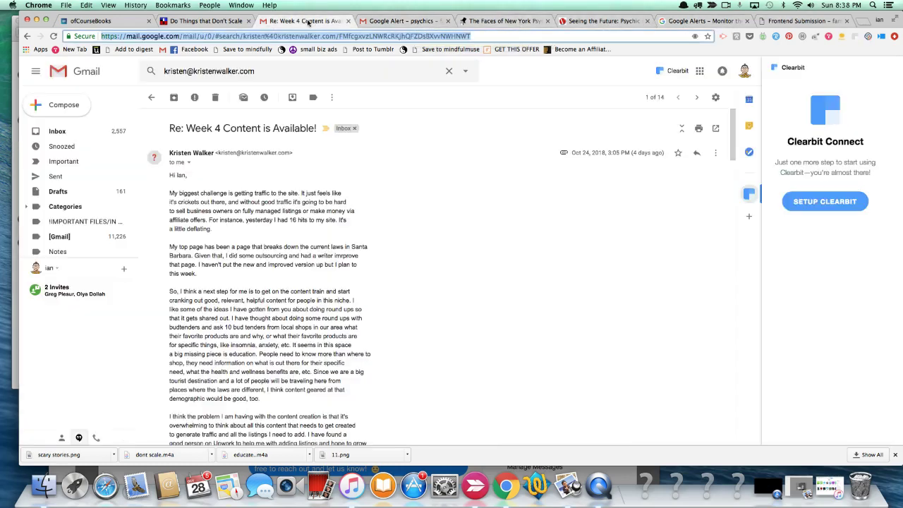
click(393, 25)
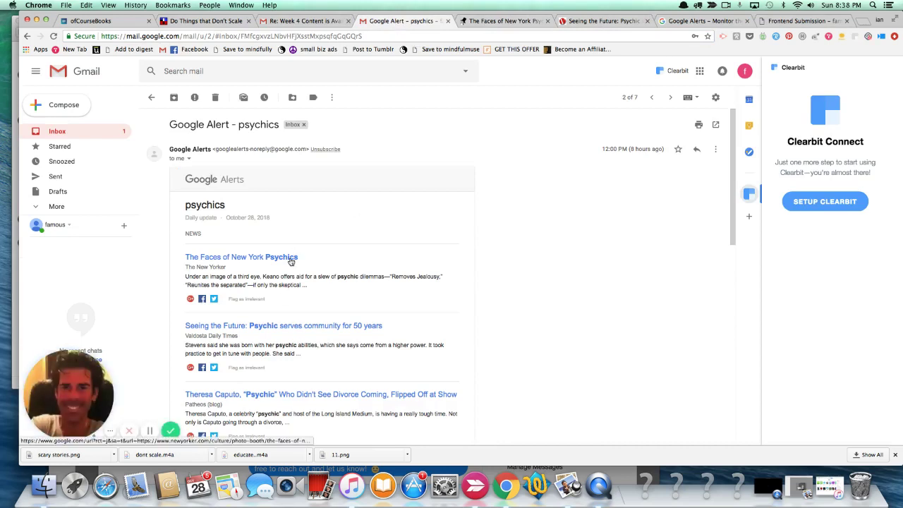
click(487, 36)
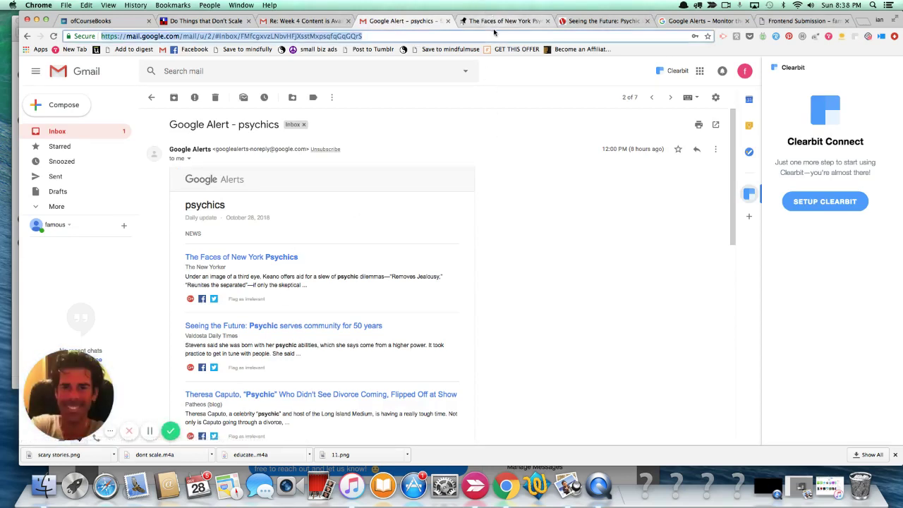
- Skim the New Yorker article "The Faces of New York Psychics" and decline the newsletter sign-up offer
click(493, 24)
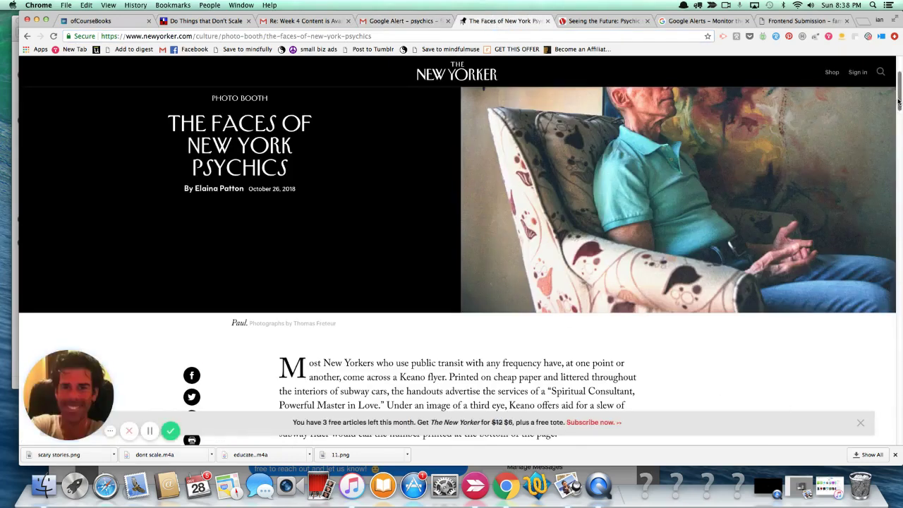
drag(899, 103, 900, 126)
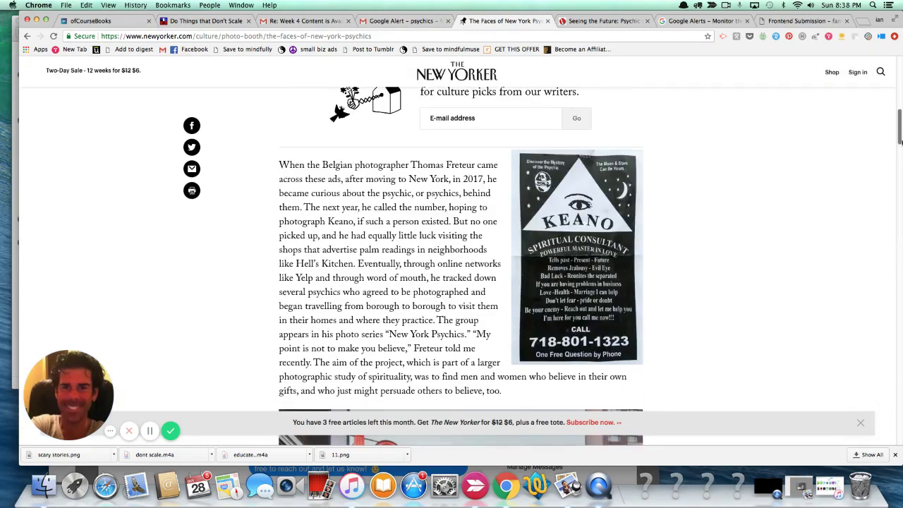
drag(901, 141, 902, 198)
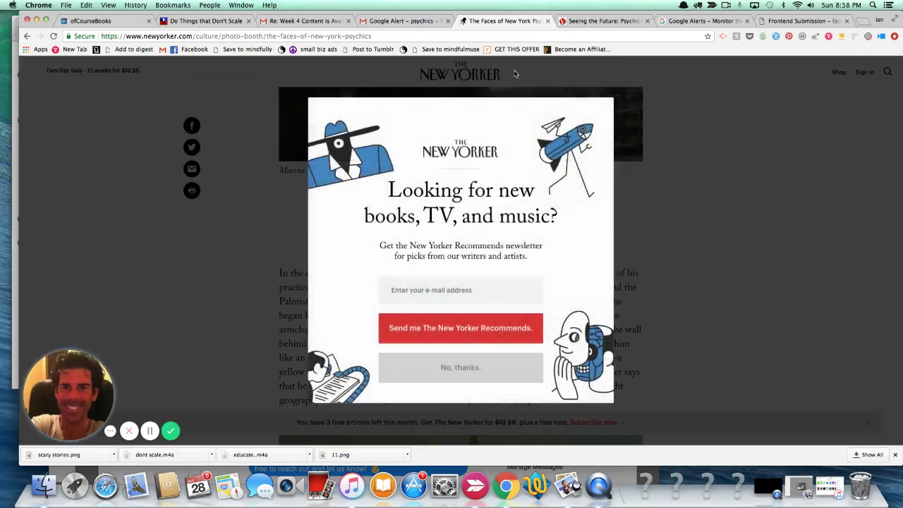
click(468, 379)
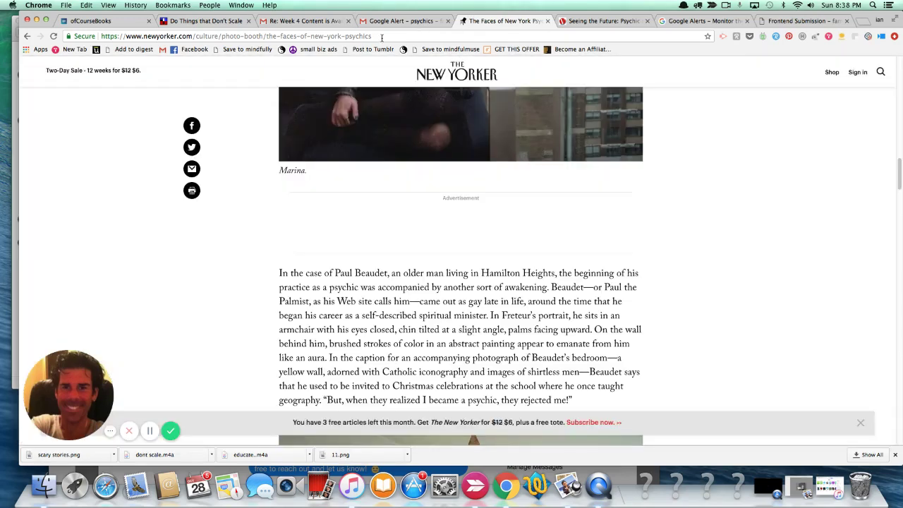
- Copy the web address of the New Yorker article
click(381, 36)
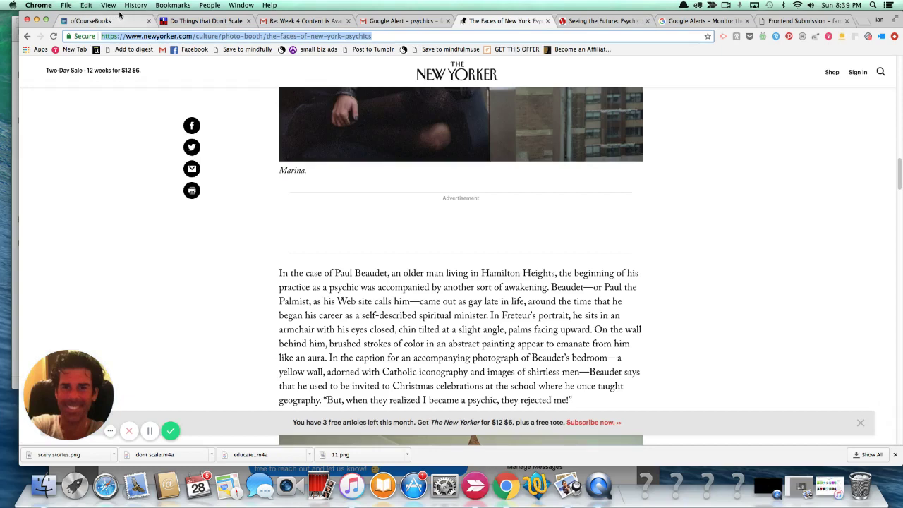
click(86, 5)
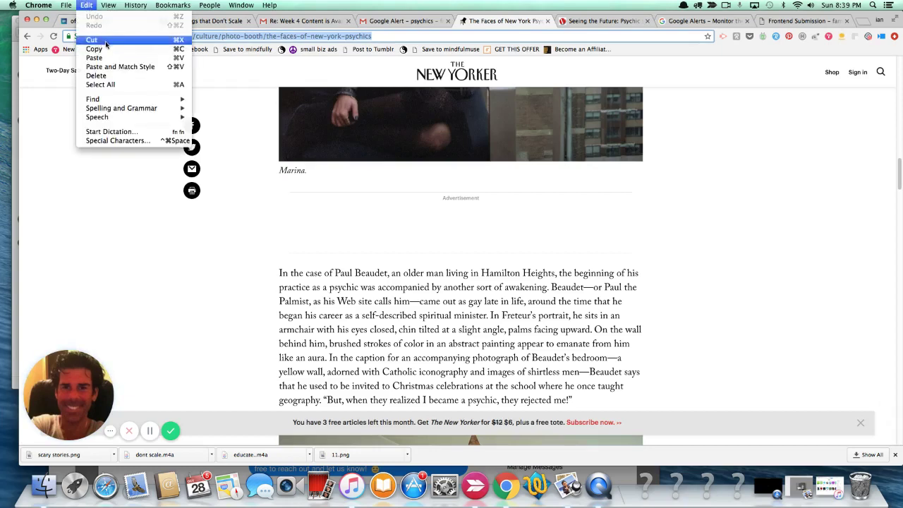
click(106, 40)
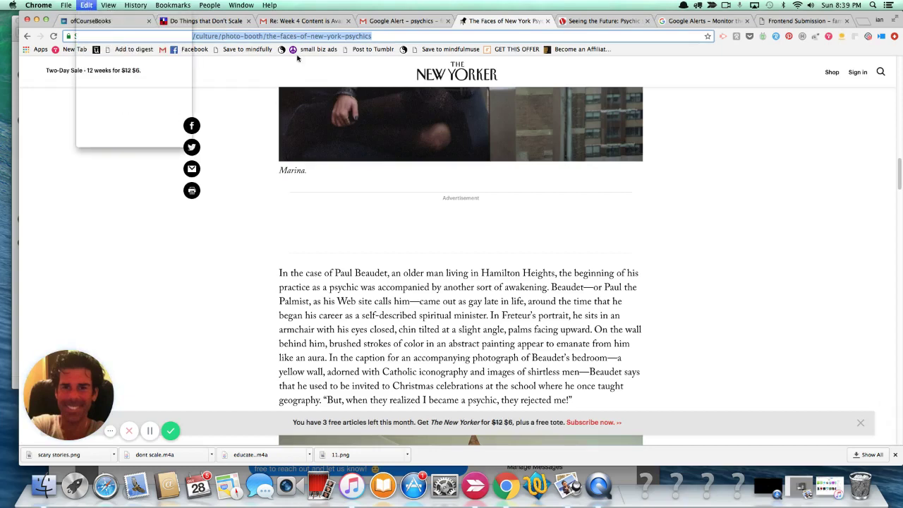
- Browse the recently published link posts on the famous mediums home page
click(782, 23)
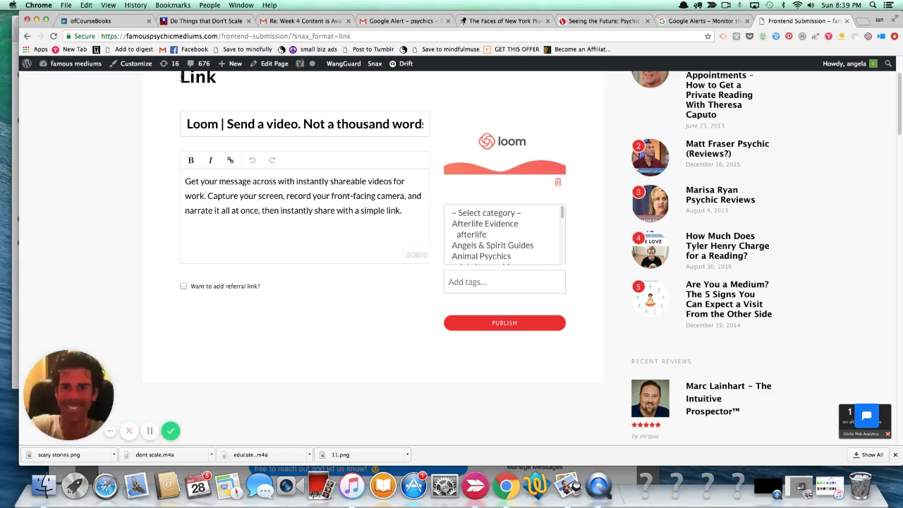
click(375, 64)
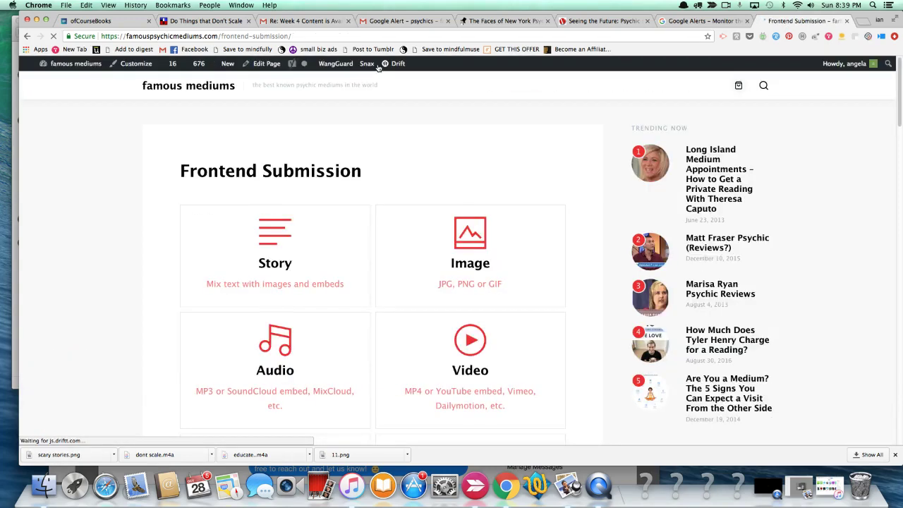
click(226, 87)
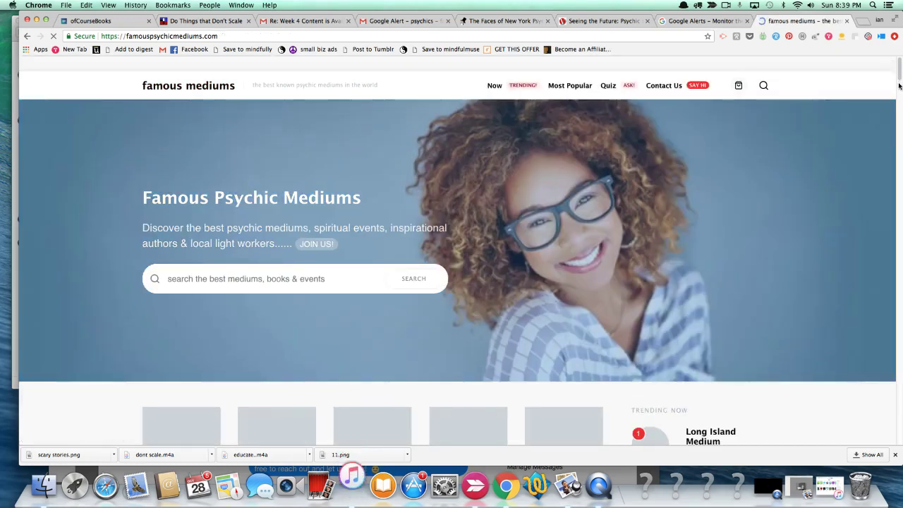
drag(900, 79, 900, 106)
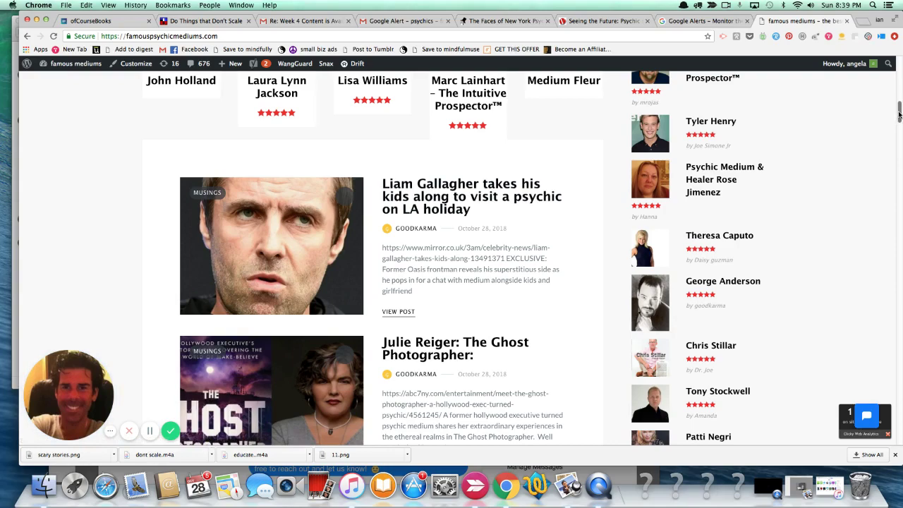
drag(900, 115, 900, 224)
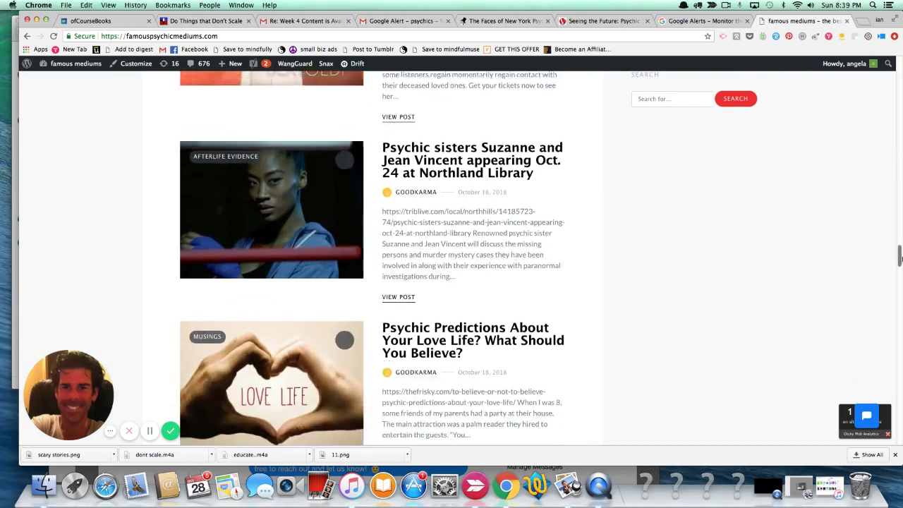
drag(899, 260, 868, 37)
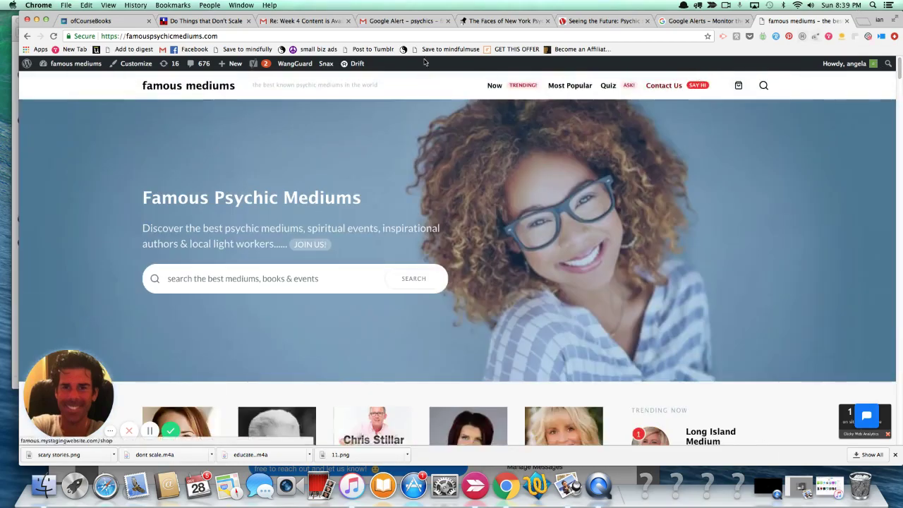
- Start a new Link submission on the famous mediums site and paste the copied article URL into it
click(329, 66)
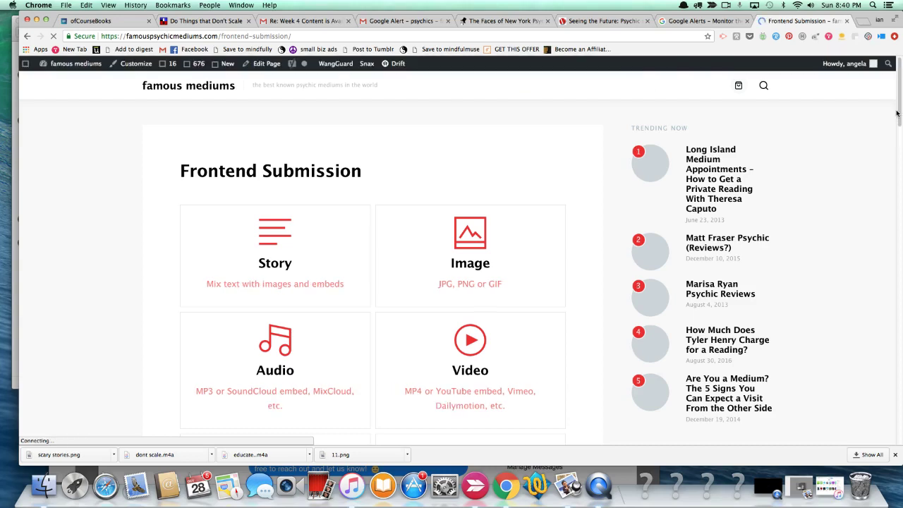
drag(900, 113, 900, 167)
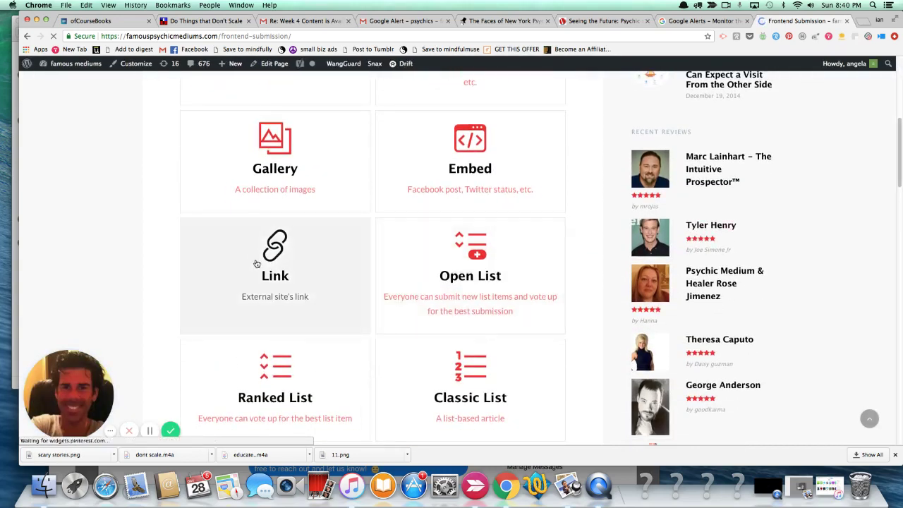
click(276, 270)
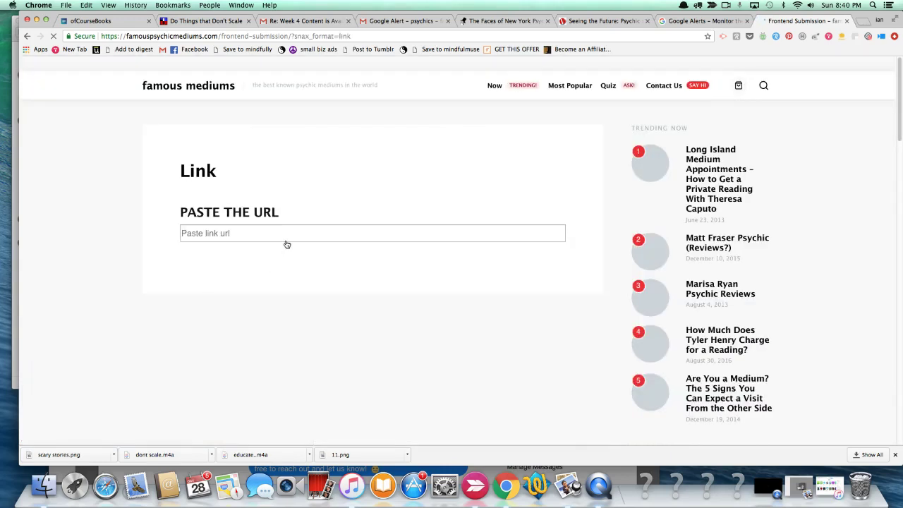
click(295, 231)
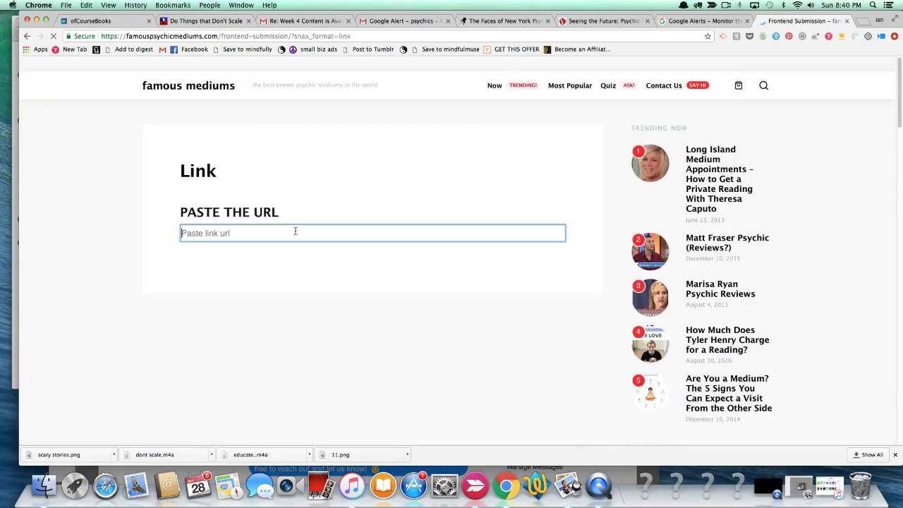
click(86, 6)
click(112, 62)
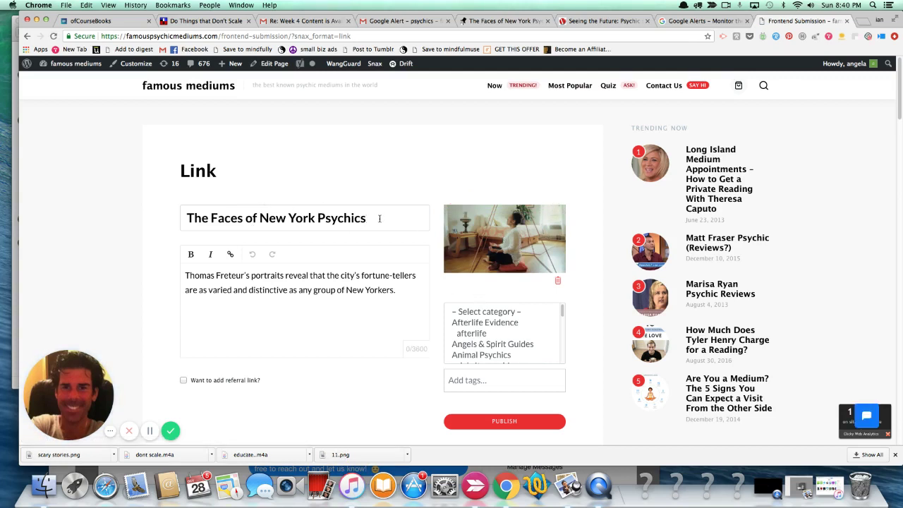
- Select the submission's title and check it against the headline at the start of the New Yorker article
drag(379, 219, 357, 192)
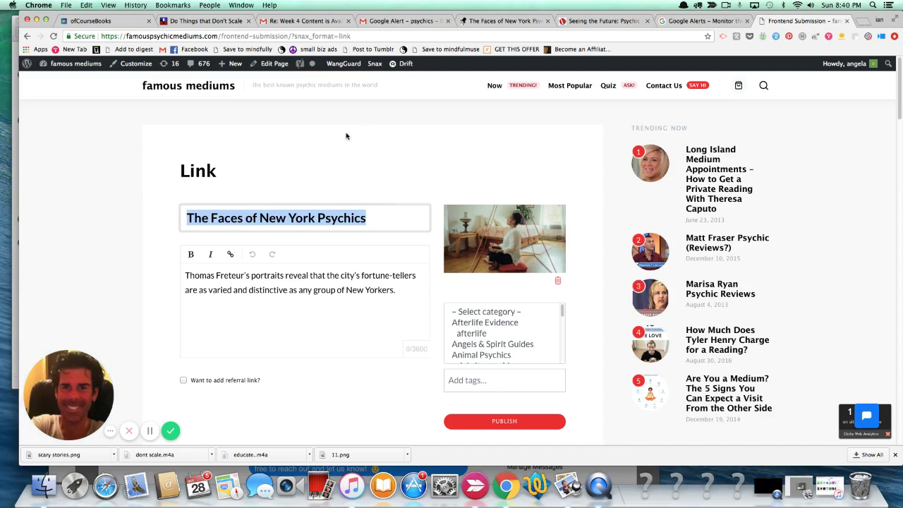
click(504, 31)
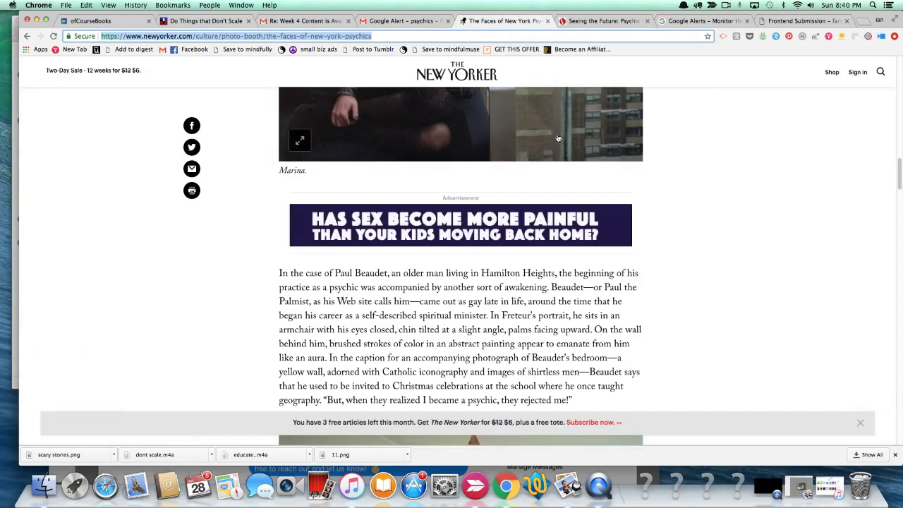
click(899, 172)
drag(899, 171, 899, 70)
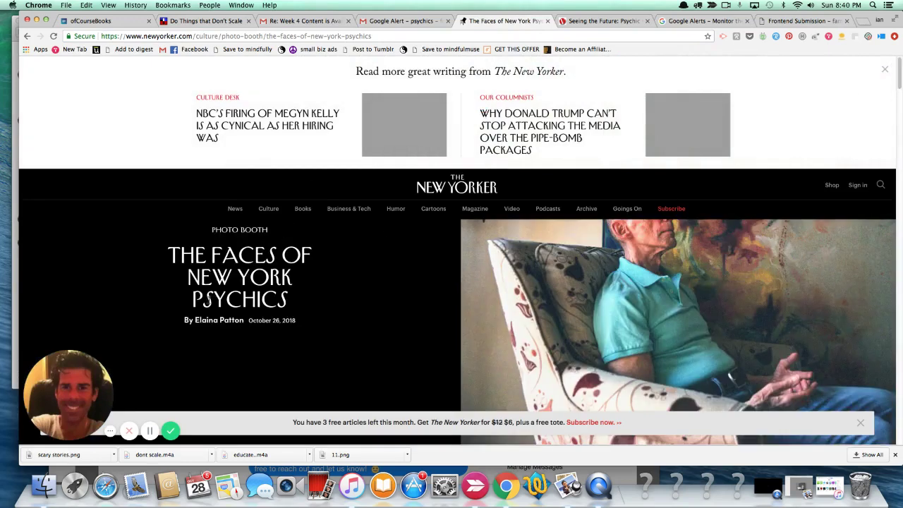
- Replace the link submission's title with "New York Psychics? The Many Faces of Mediums in Manhattan"
click(395, 22)
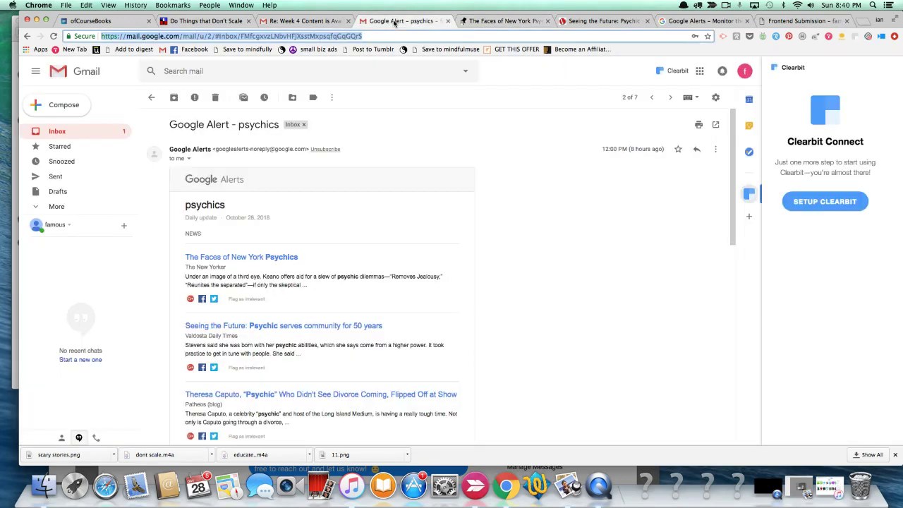
click(795, 22)
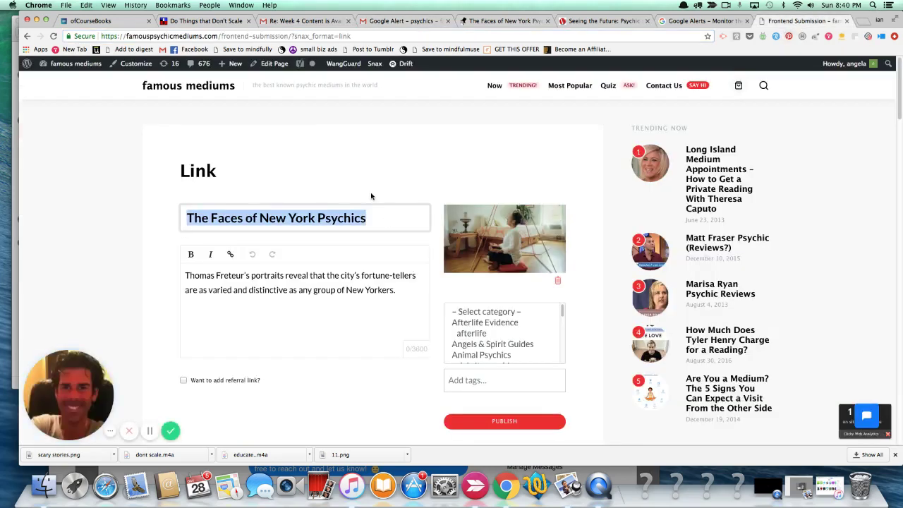
key(BackSpace)
text(New)
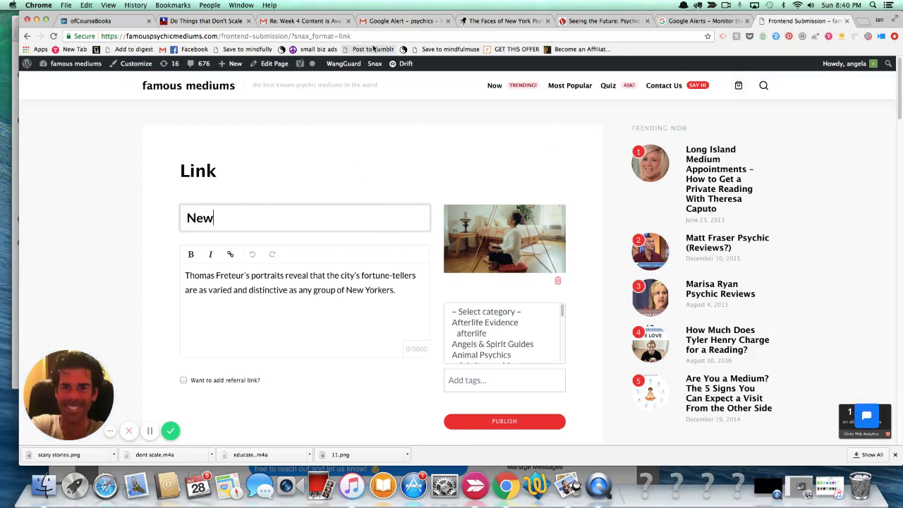
text( York Psychics?  T)
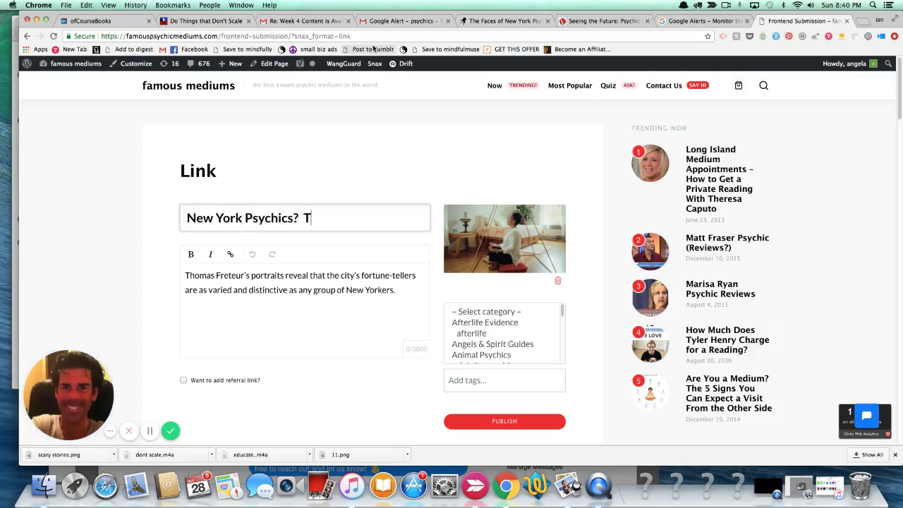
text(he Many Face)
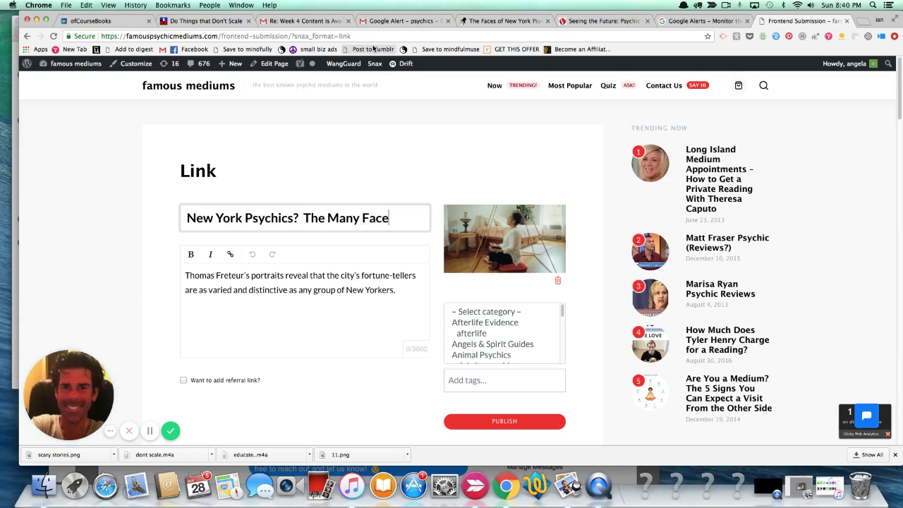
text(s of Medium)
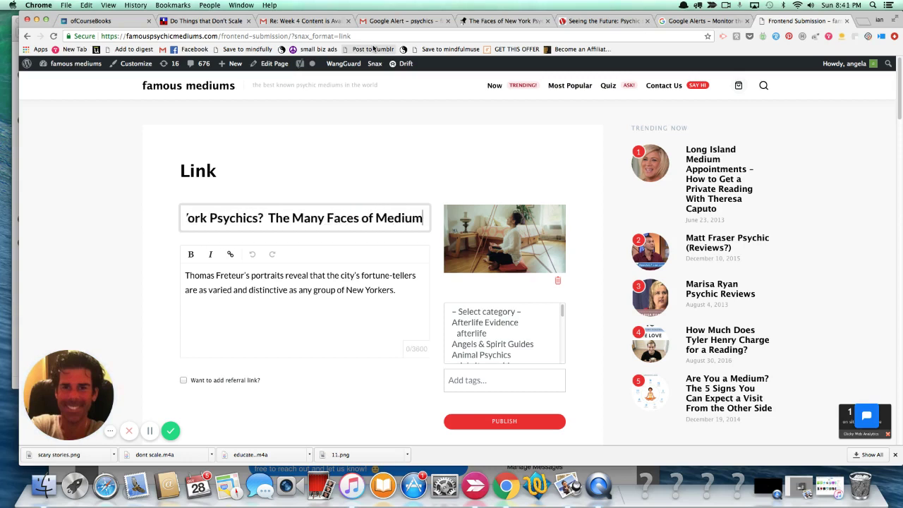
text(s in Manhattan)
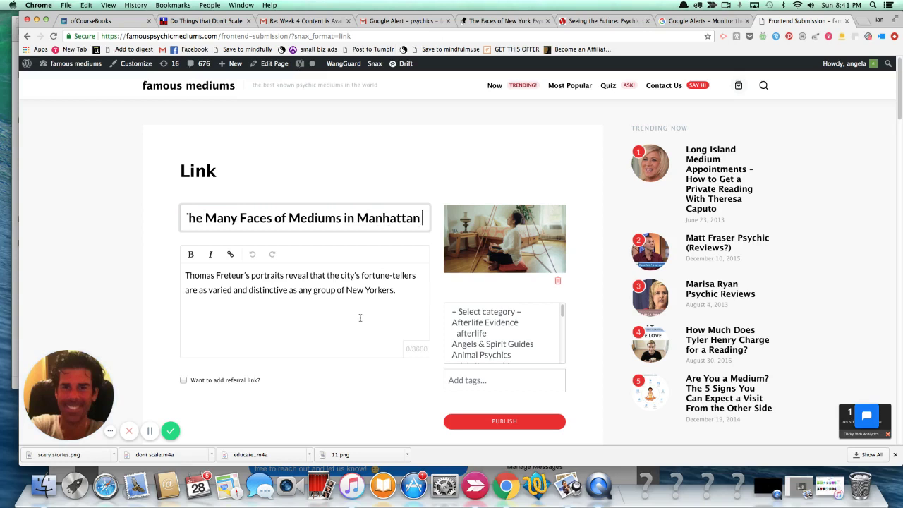
- Start a second paragraph in the submission's description with "Thinking about seeing a psychic medium in NYC?"
click(401, 291)
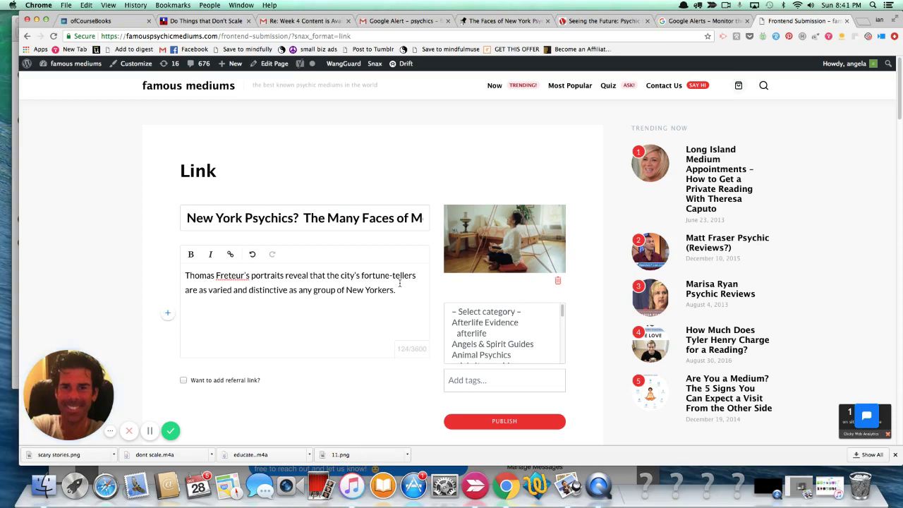
key(Return)
text(Thinking about seeing a)
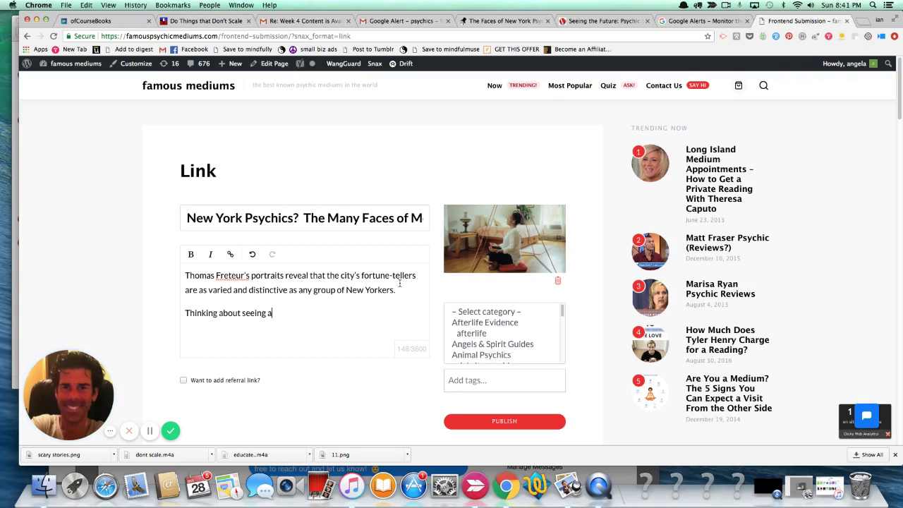
text( psychic medium in NYC?)
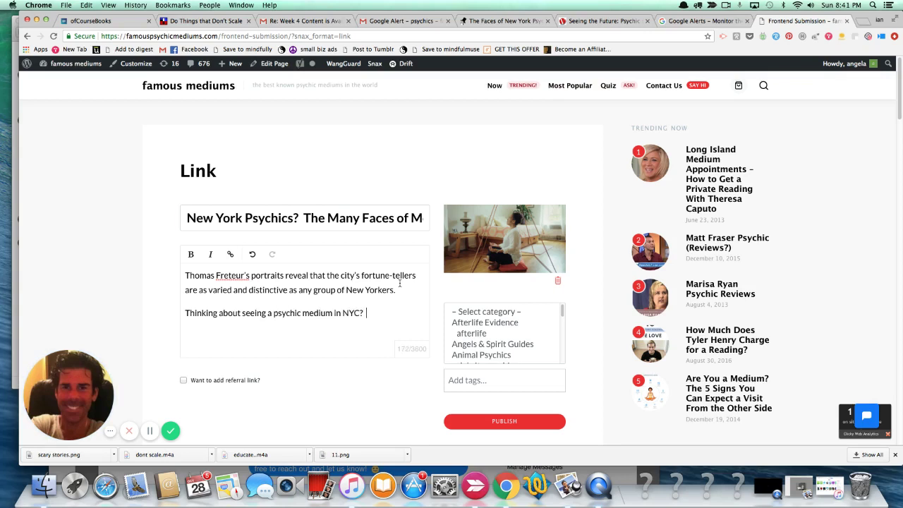
- Continue with "A great read from the New Yorker magazine on mediums, spiritual readings and other occult occurences in the Big Apple during the height of Halloween!"
text(  A great read from the New Yorker magazine on)
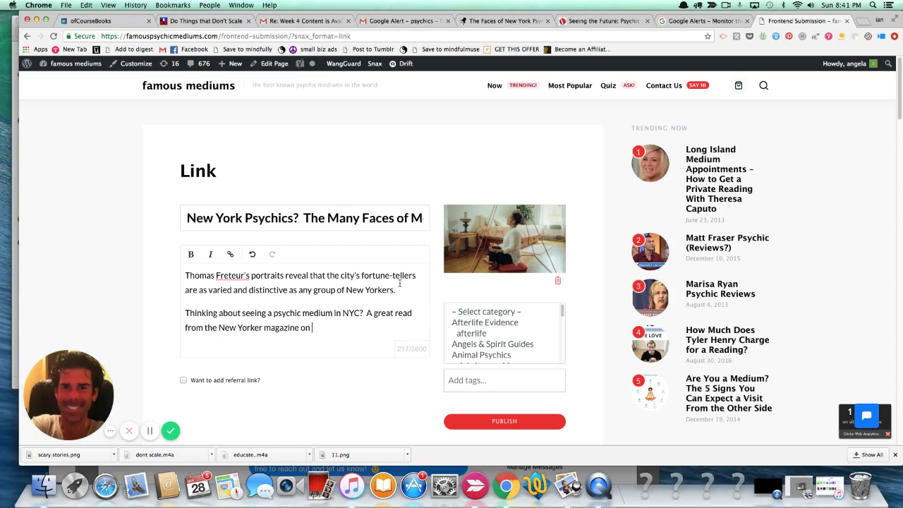
text(mediums, spi)
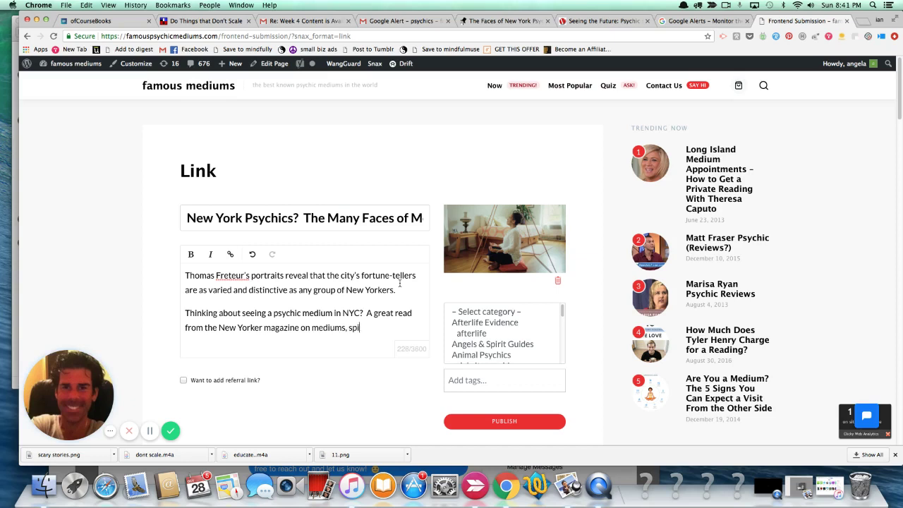
text(ritual readings and ot)
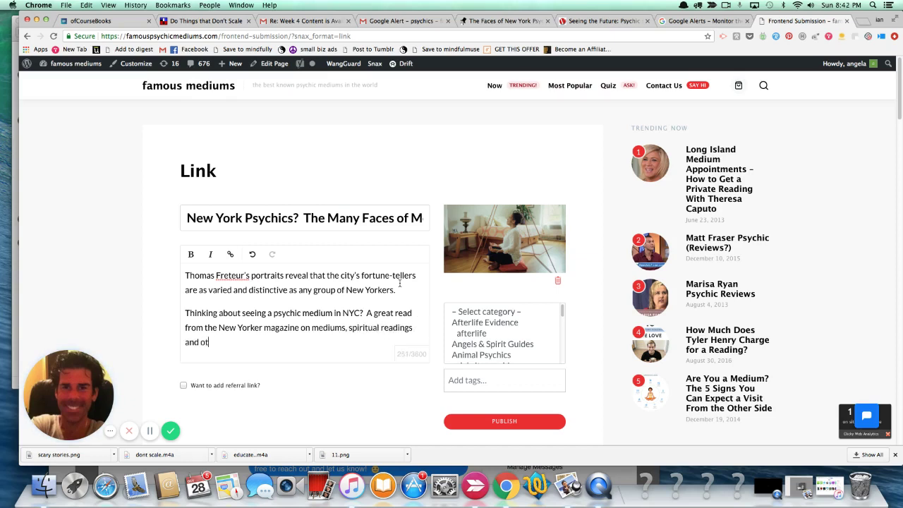
text(her occult occurences in teh )
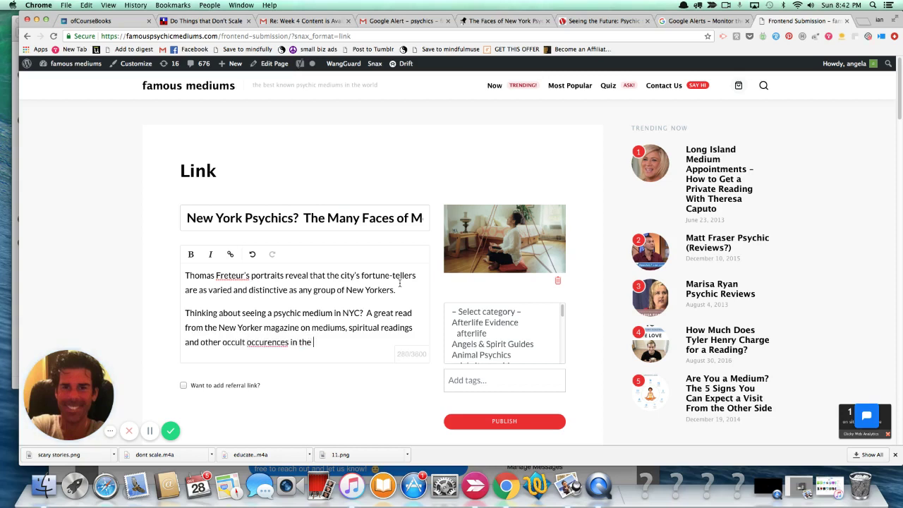
text(Big Apple during the heig)
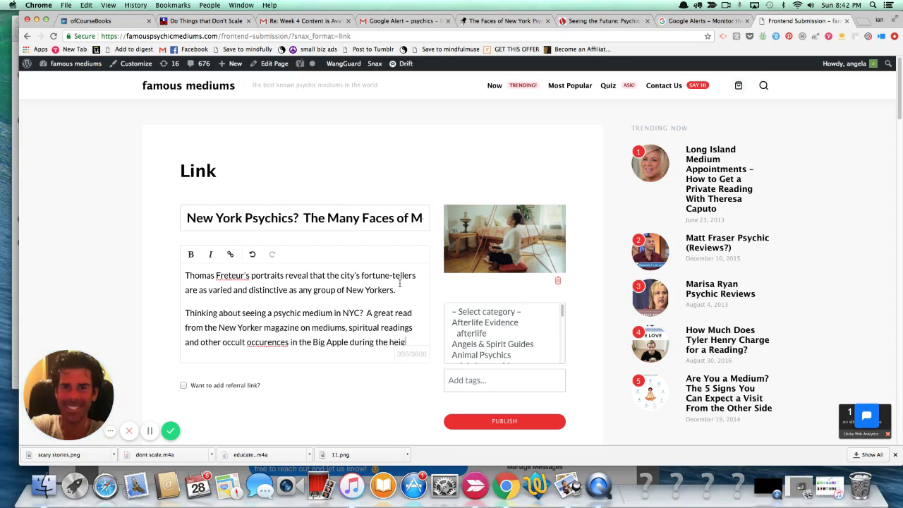
text(ht of Hal)
text(ll)
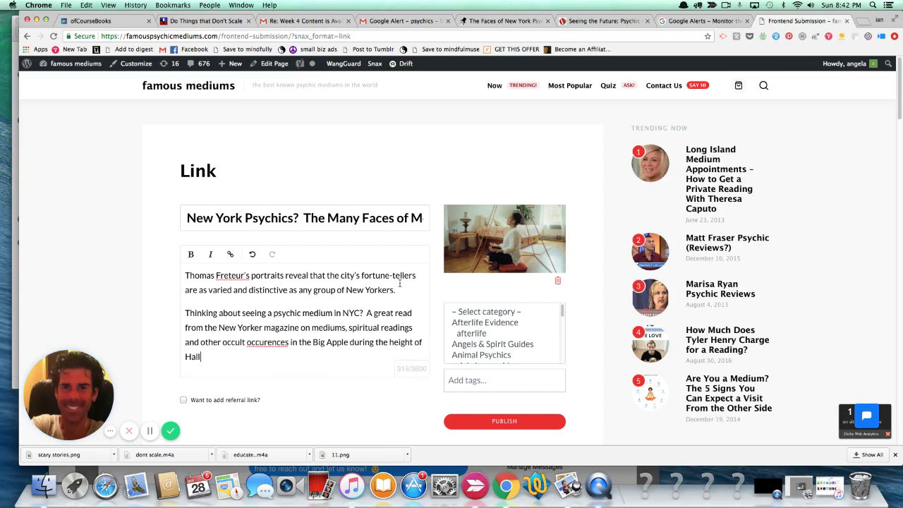
text(oween!)
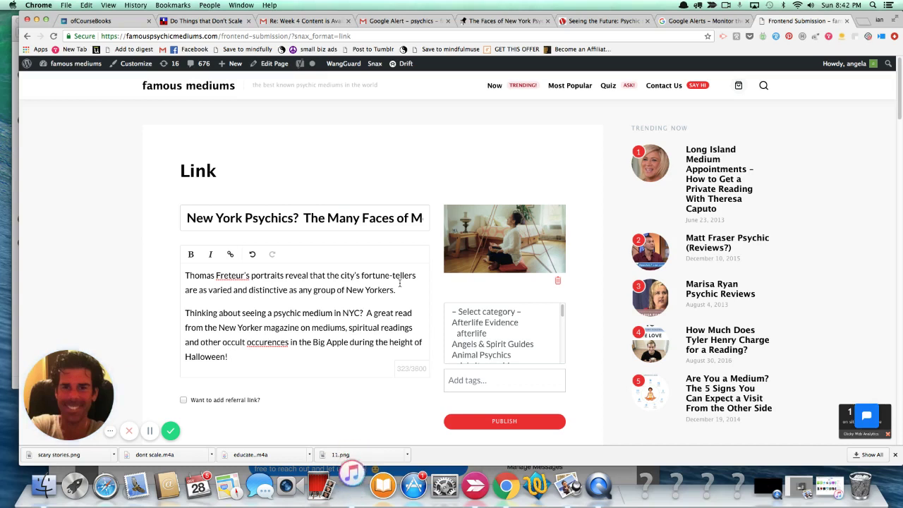
- End the description with the sentence "Check out the full article and enjoy!"
text(  Check out )
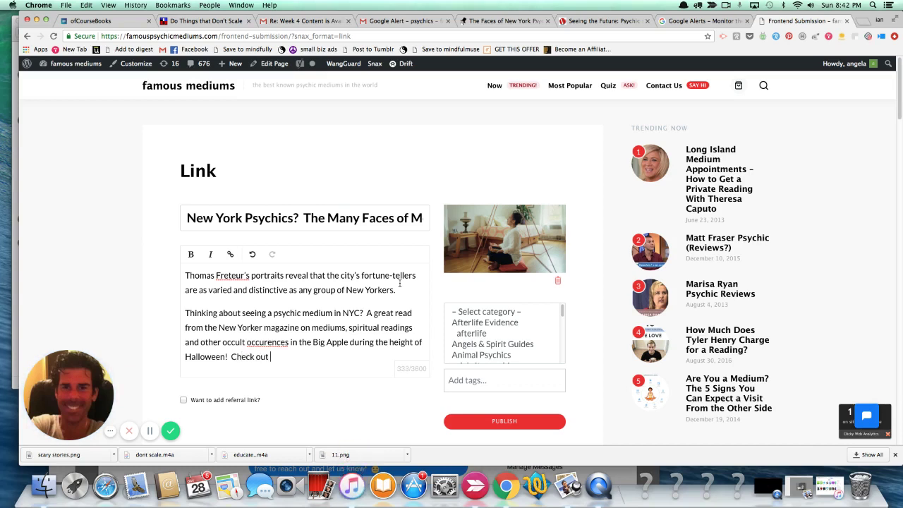
text(the full article and enjoy!)
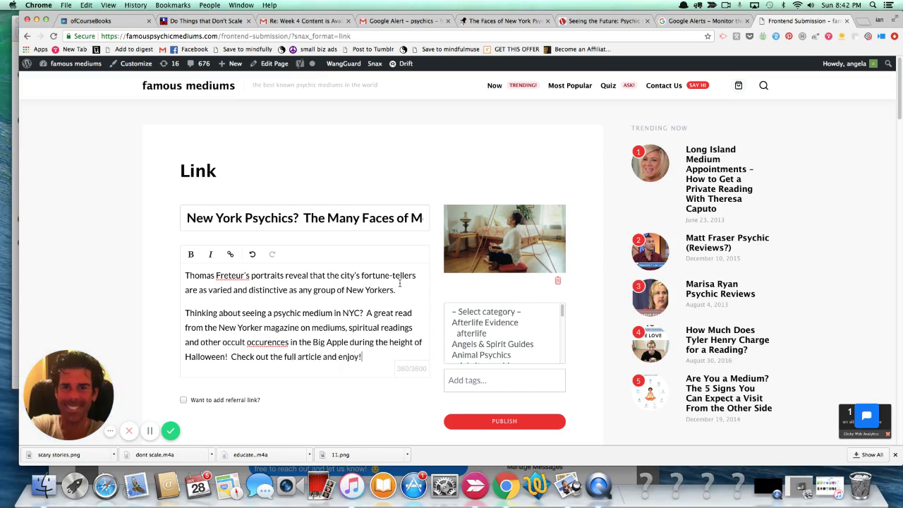
- Add the tags "halloween nyc", "halloween in manhattan" and "psychics in nyc" to the submission
click(522, 384)
text(hall)
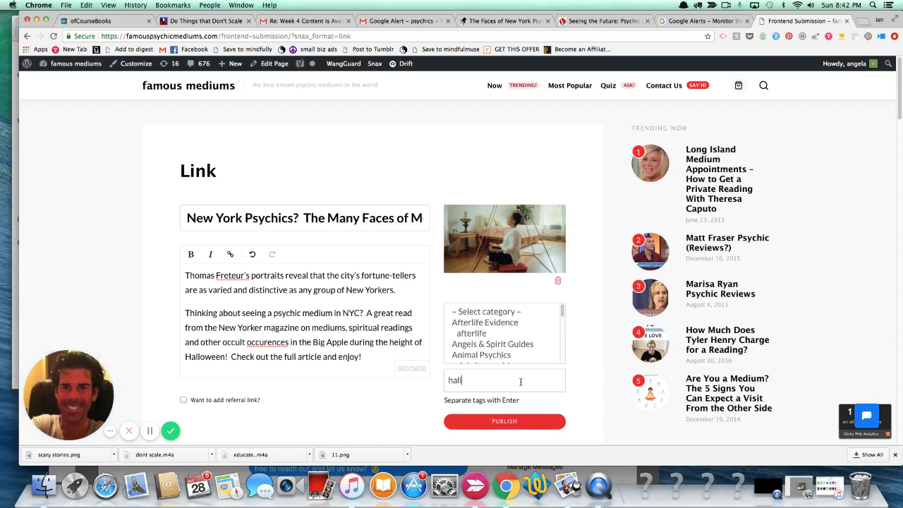
text(owe)
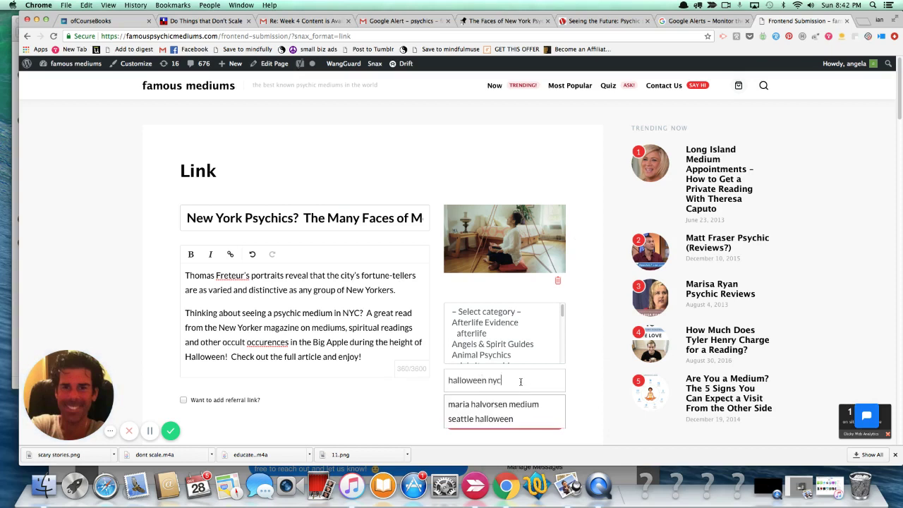
text(en nyc)
key(Return)
text(hal)
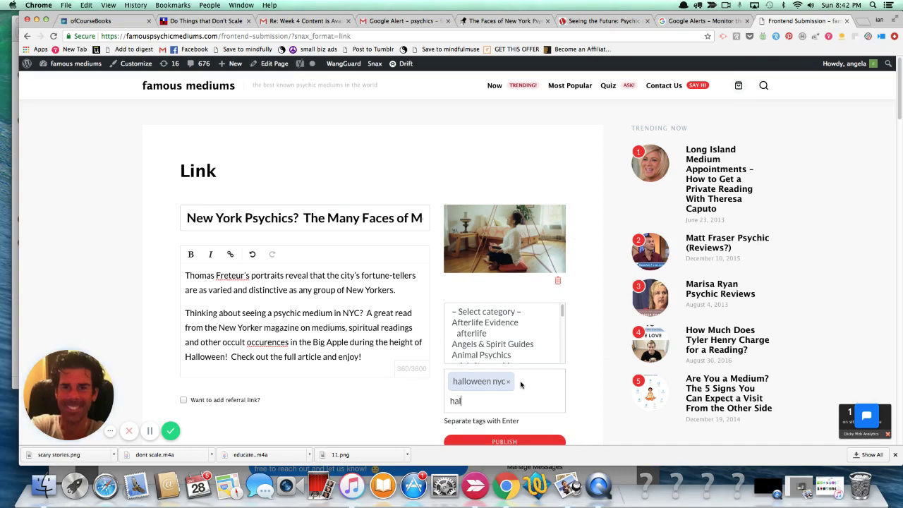
text(loween )
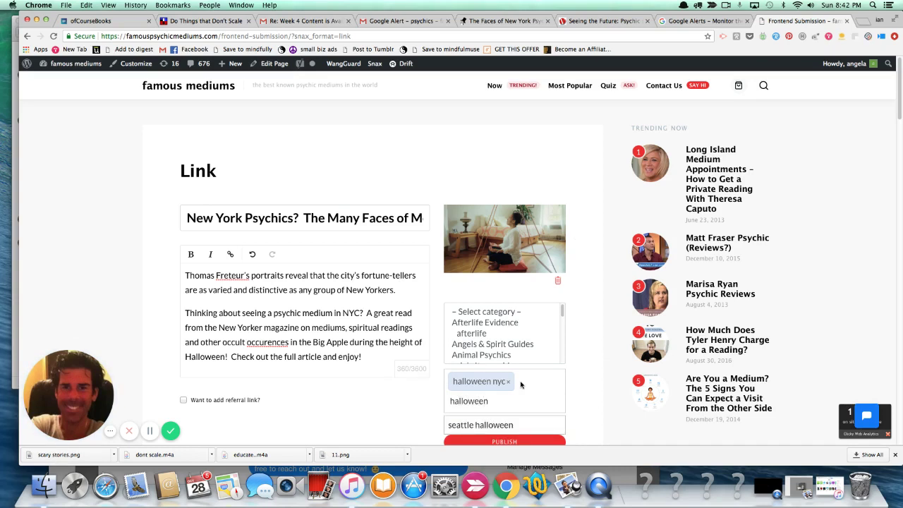
text(in manhattan)
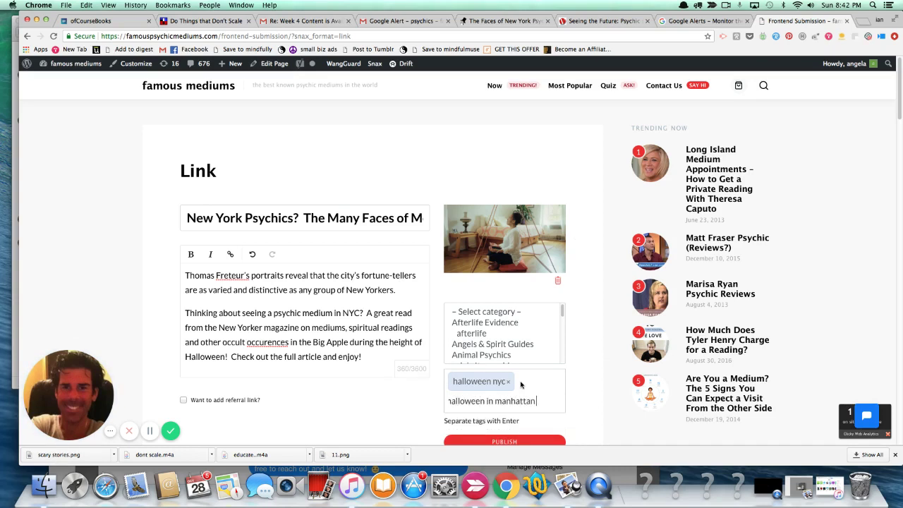
key(Return)
text(psychics in nyc)
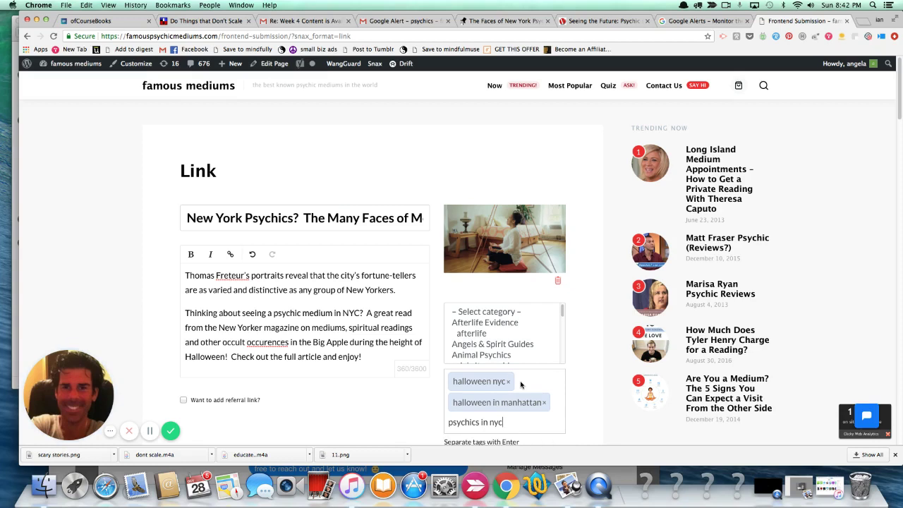
key(Return)
- Publish the link submission and find the new post on the famous mediums home page
scroll(550, 336, down, 3)
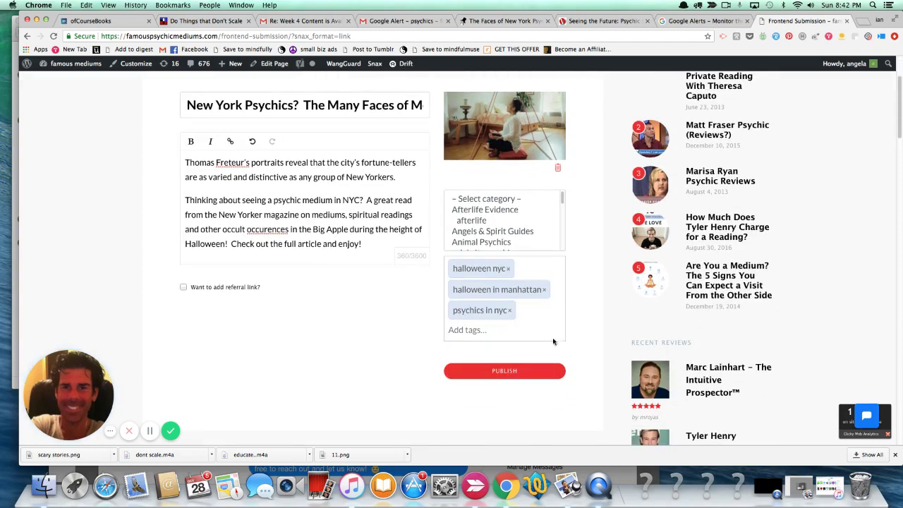
click(520, 372)
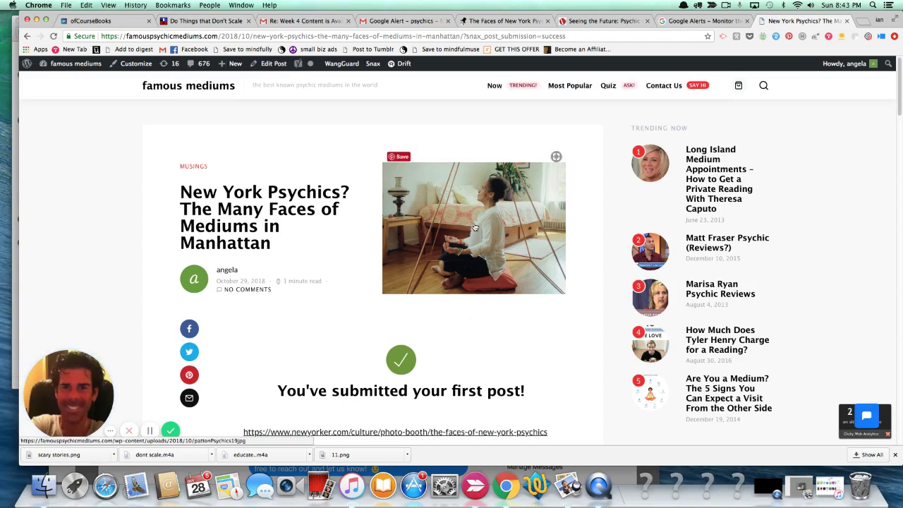
click(199, 91)
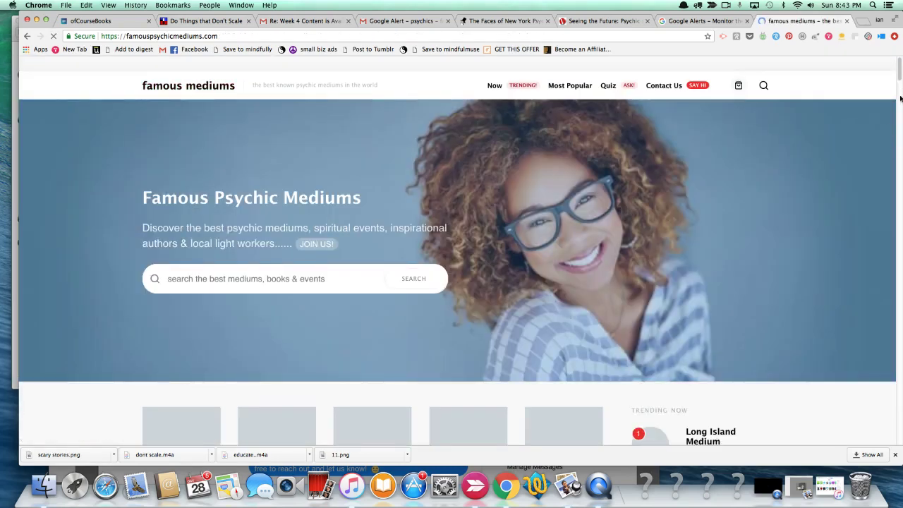
drag(899, 78, 895, 114)
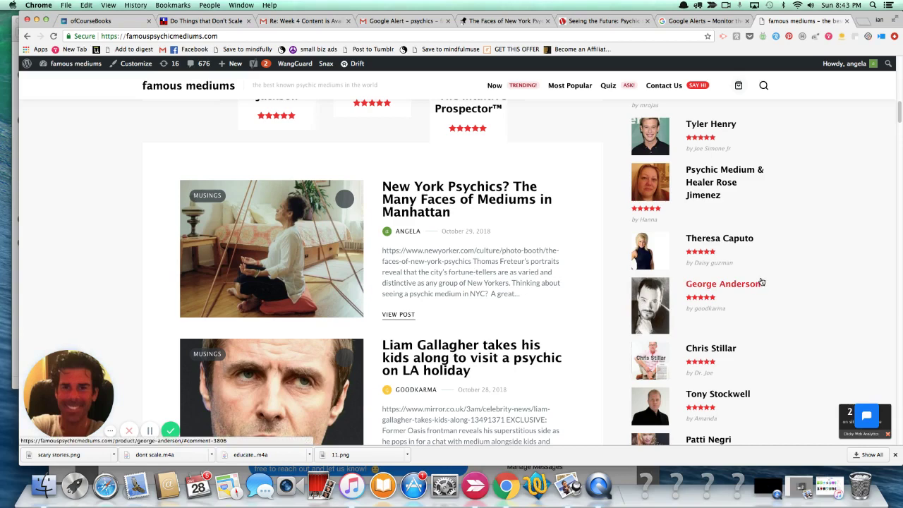
- Open the published New York Psychics post and review its article link, description and author section
click(529, 200)
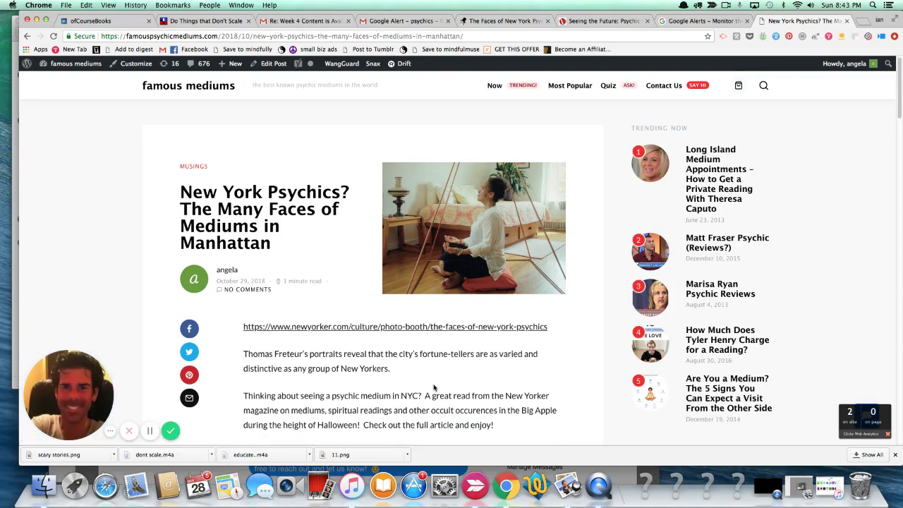
scroll(431, 378, down, 2)
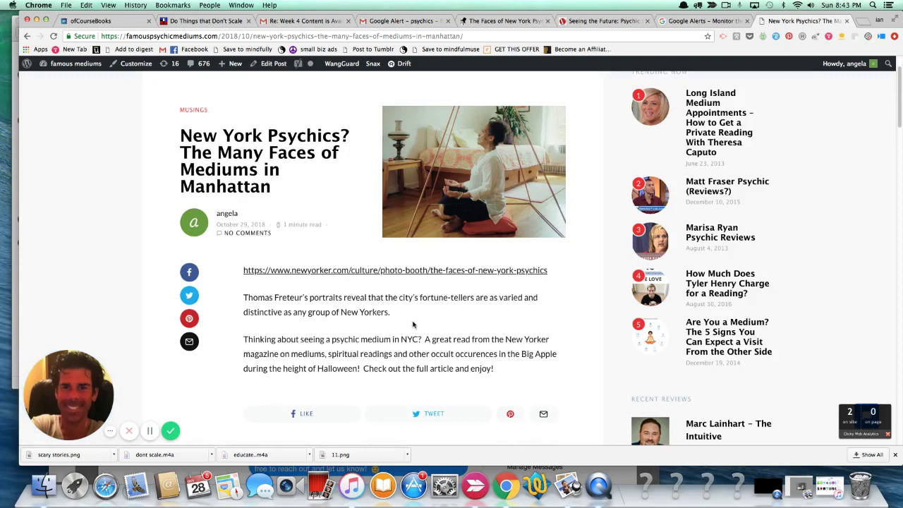
scroll(395, 317, down, 3)
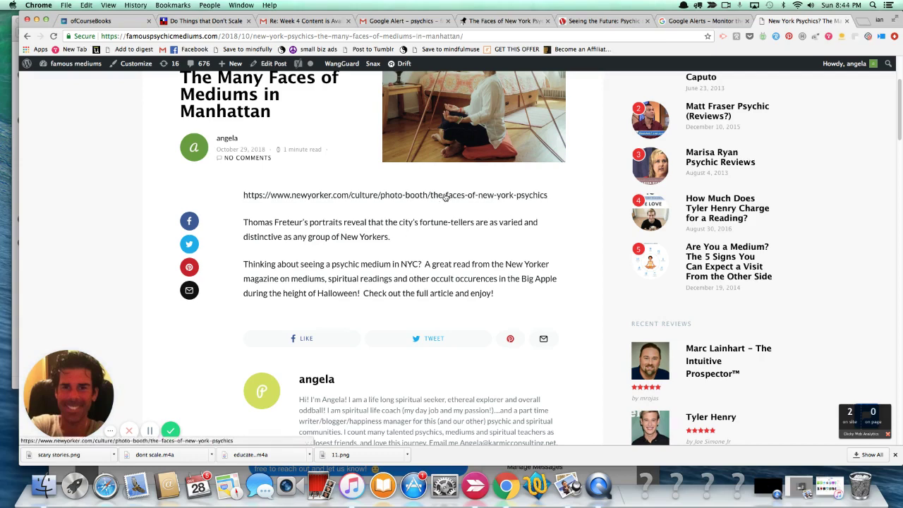
scroll(446, 198, up, 3)
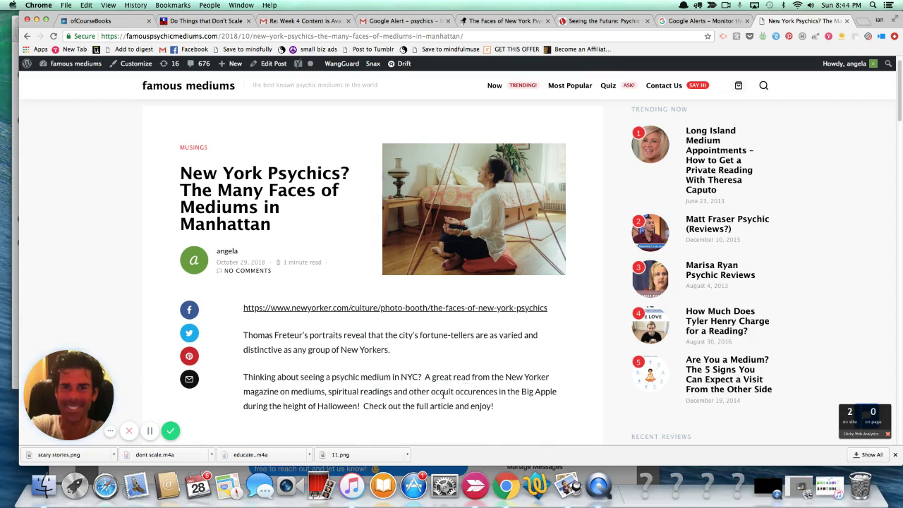
scroll(460, 355, up, 1)
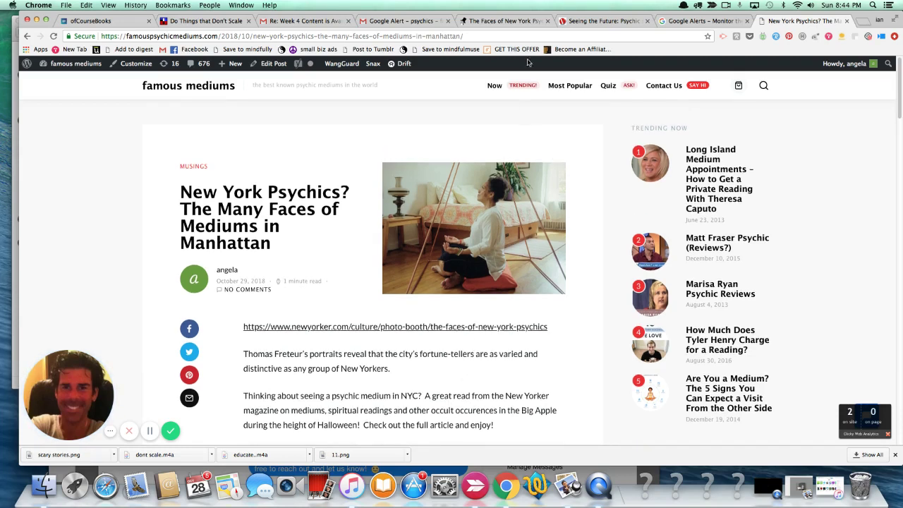
- Open the Patheos article about Theresa Caputo being flipped off from the psychics Google Alert email and skim its text
click(404, 22)
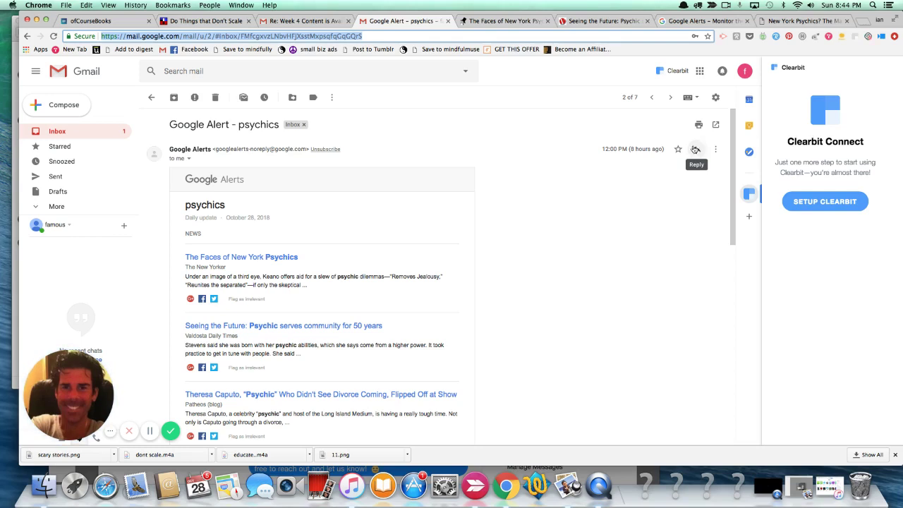
click(733, 224)
drag(733, 224, 724, 282)
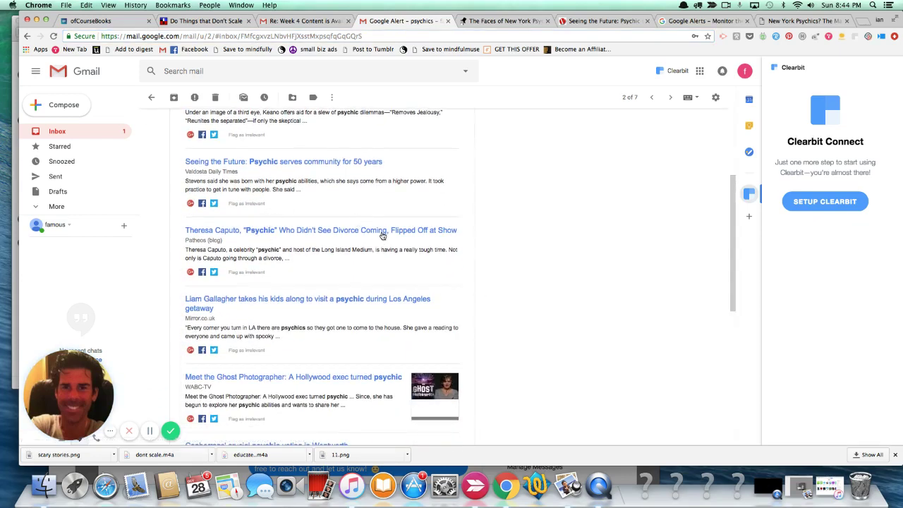
click(381, 235)
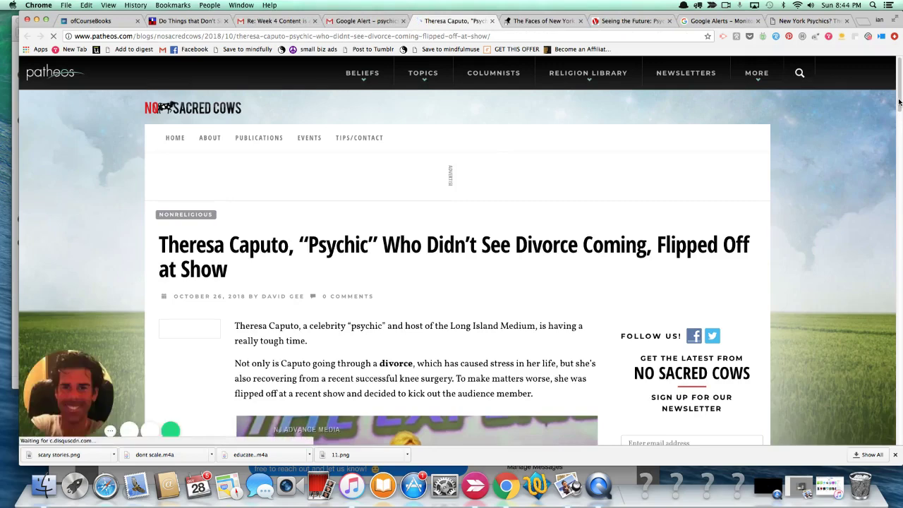
mouse_move(898, 102)
mouse_down()
mouse_move(897, 164)
mouse_move(899, 99)
mouse_up()
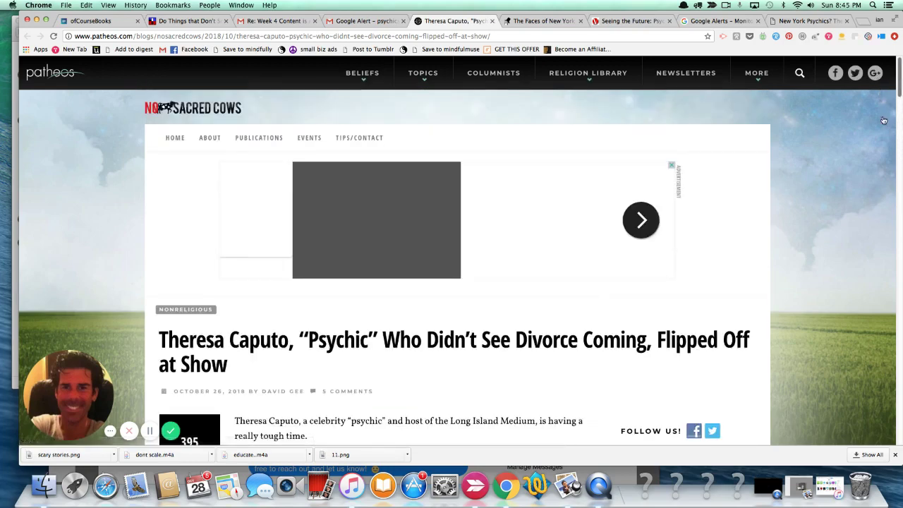
scroll(882, 142, down, 10)
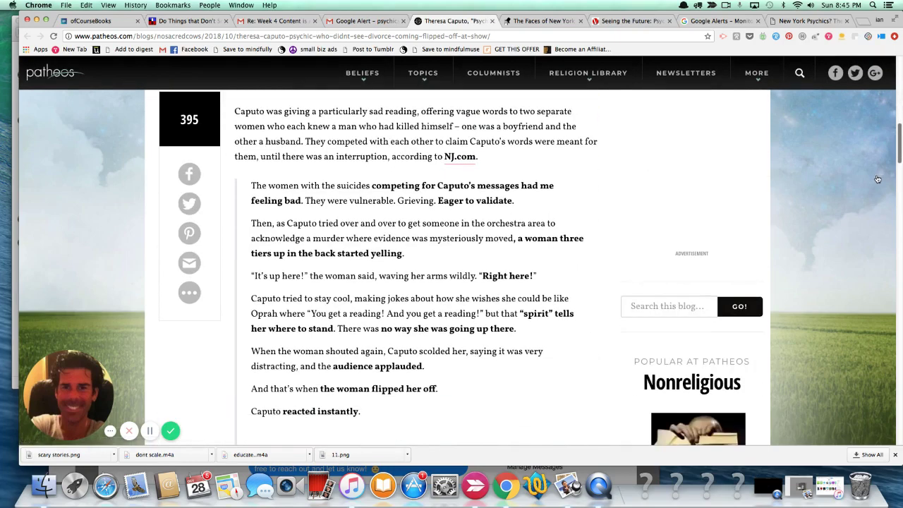
scroll(878, 180, down, 1)
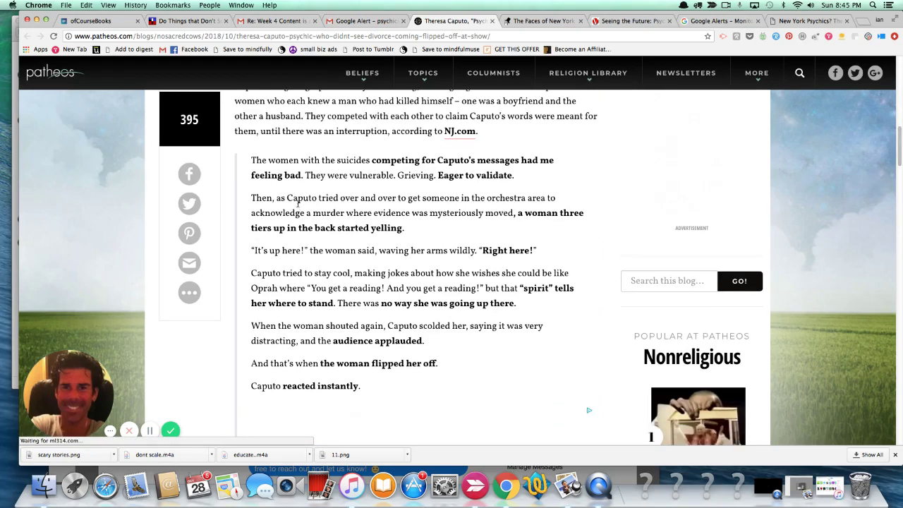
- Copy the full web address of the Patheos article on Theresa Caputo
click(495, 37)
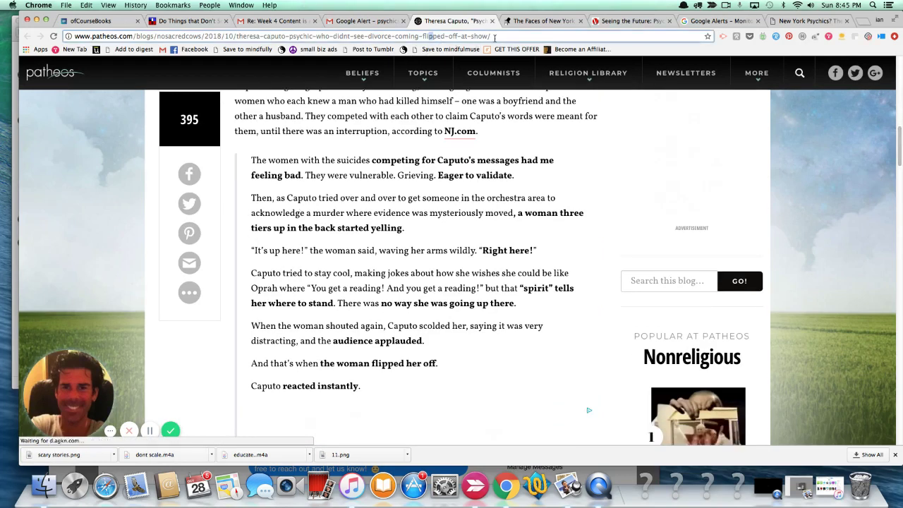
key(super+a)
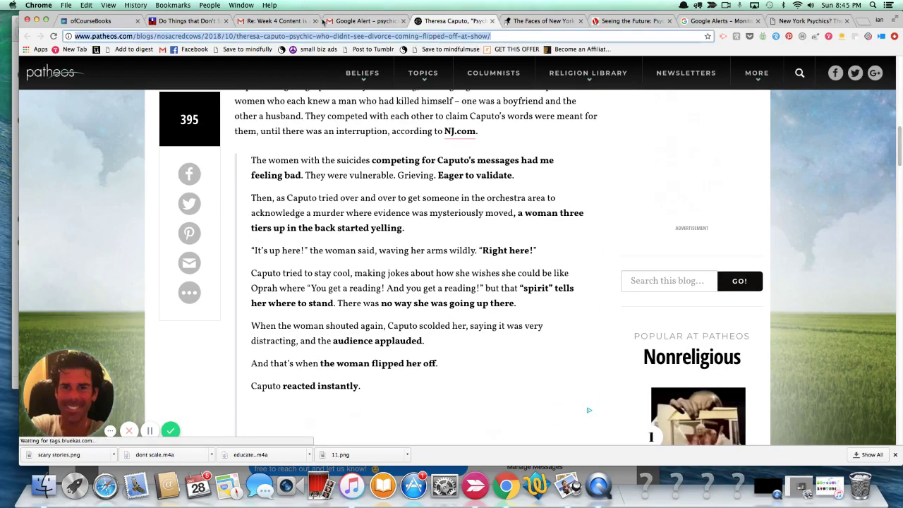
click(93, 5)
click(91, 7)
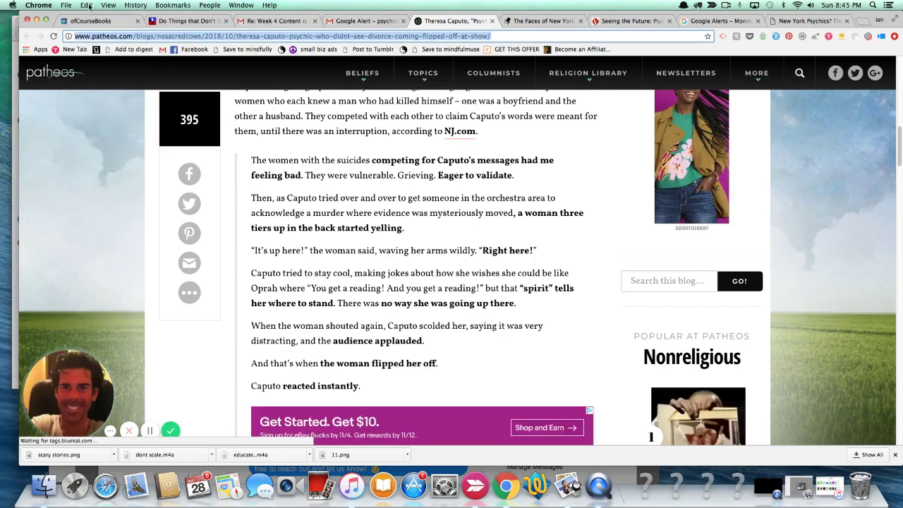
click(91, 9)
click(91, 9)
click(90, 9)
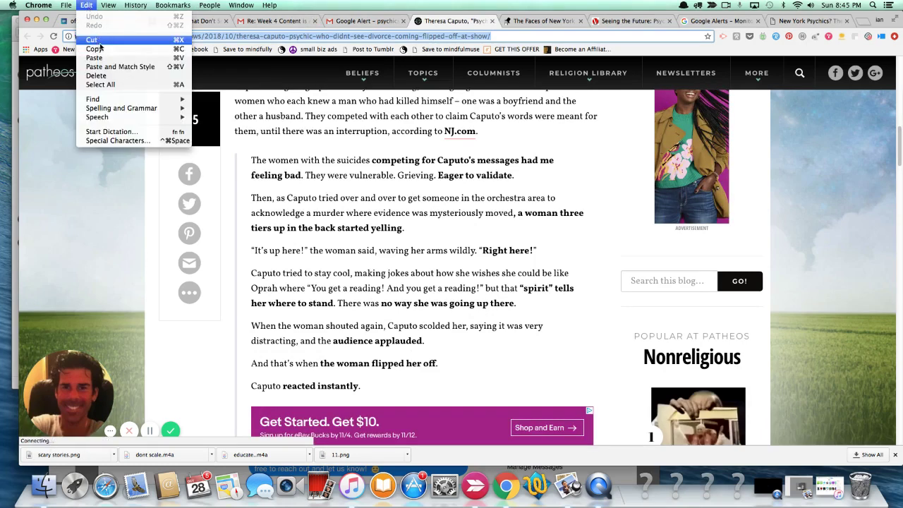
click(100, 49)
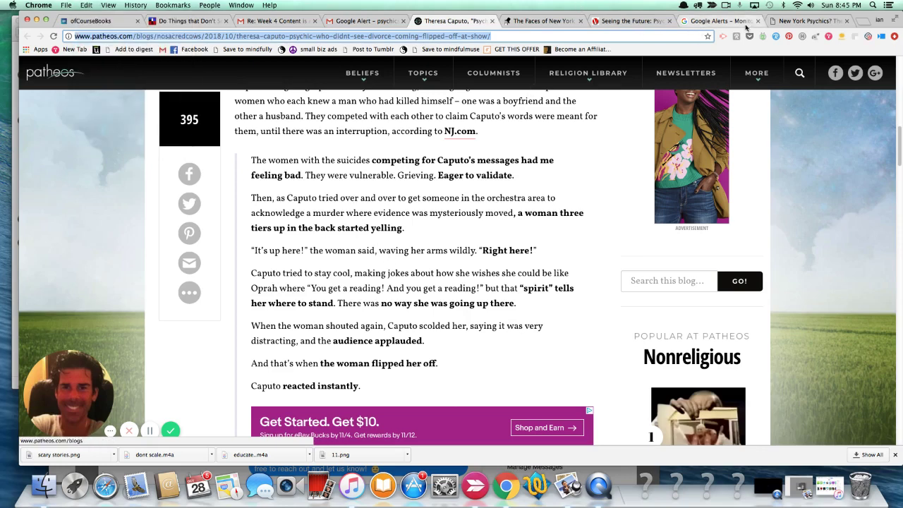
- Start a new Link submission on the famous mediums site and paste the copied Patheos article URL into it
click(803, 21)
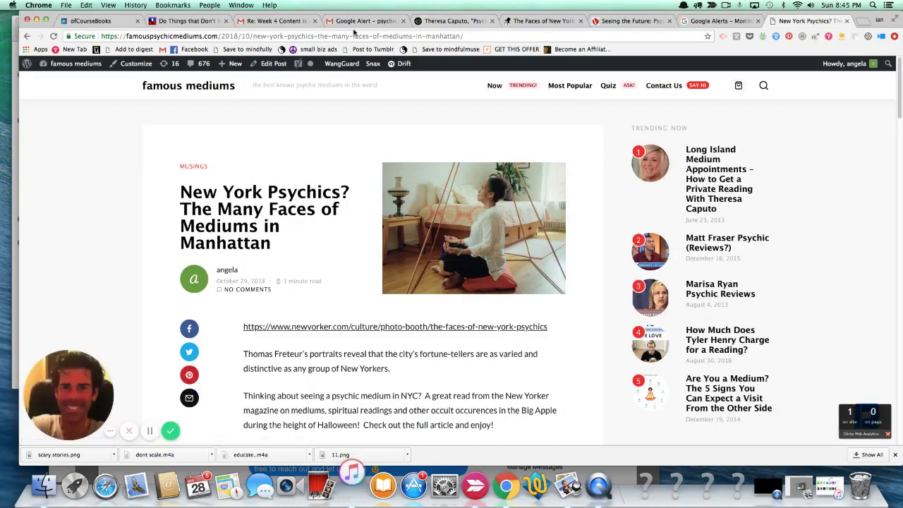
click(372, 65)
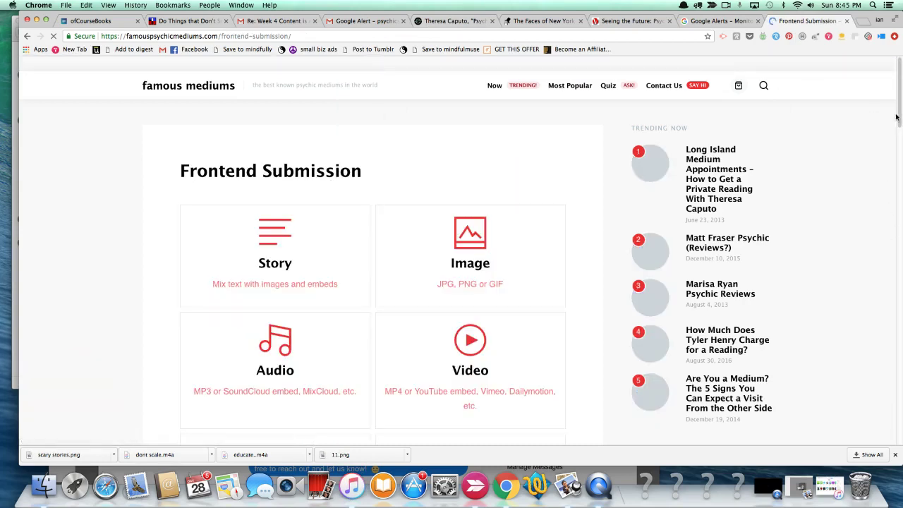
drag(898, 113, 899, 142)
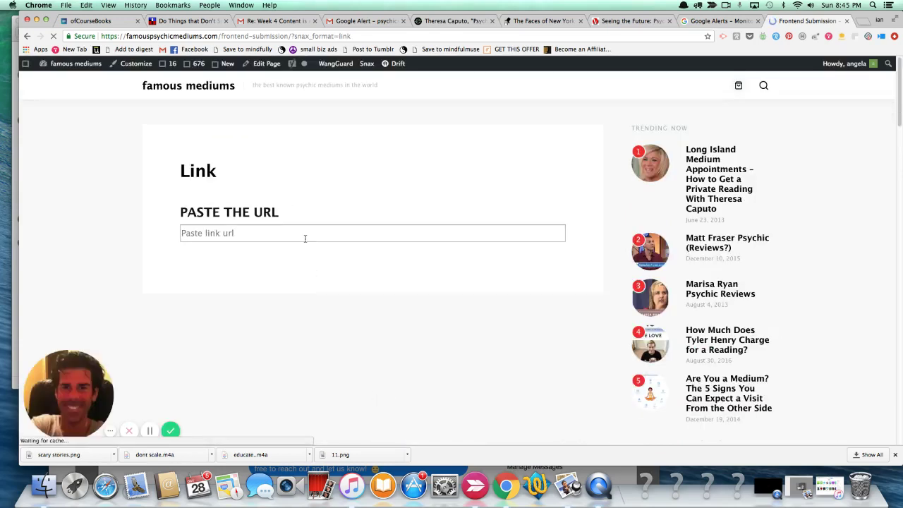
click(304, 234)
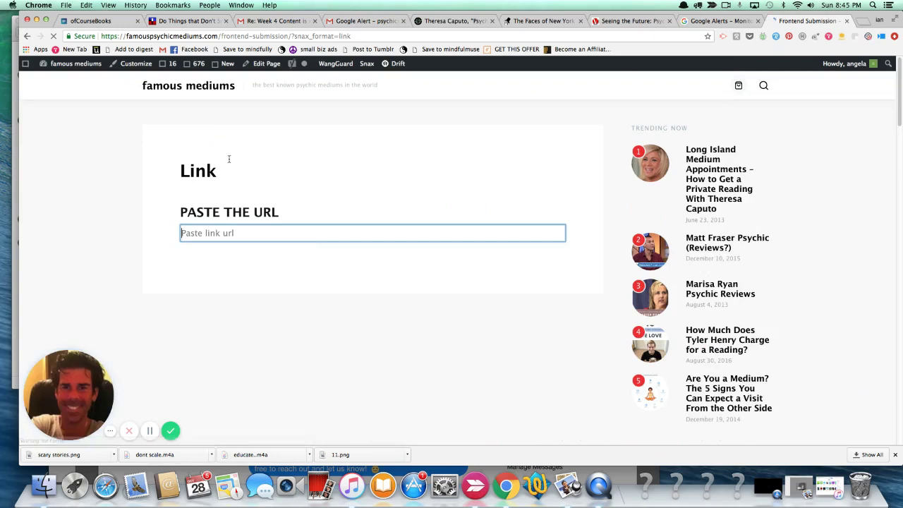
click(86, 5)
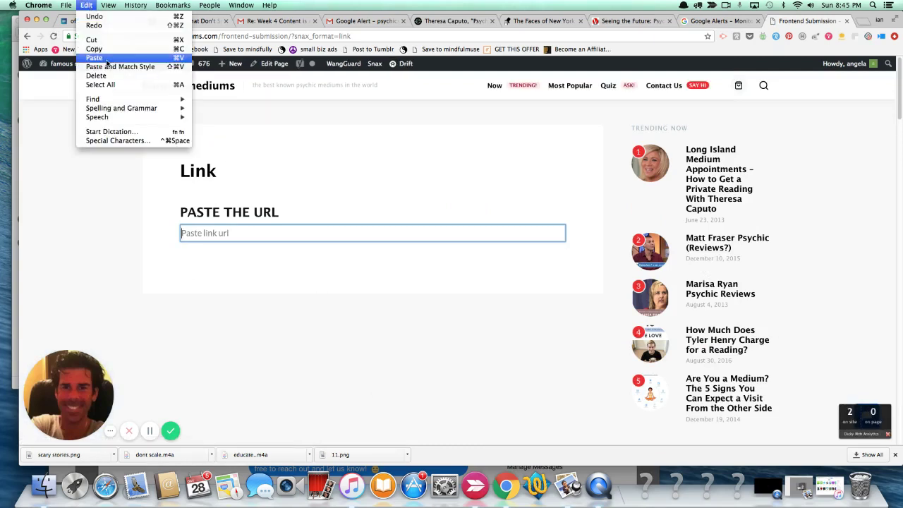
click(106, 60)
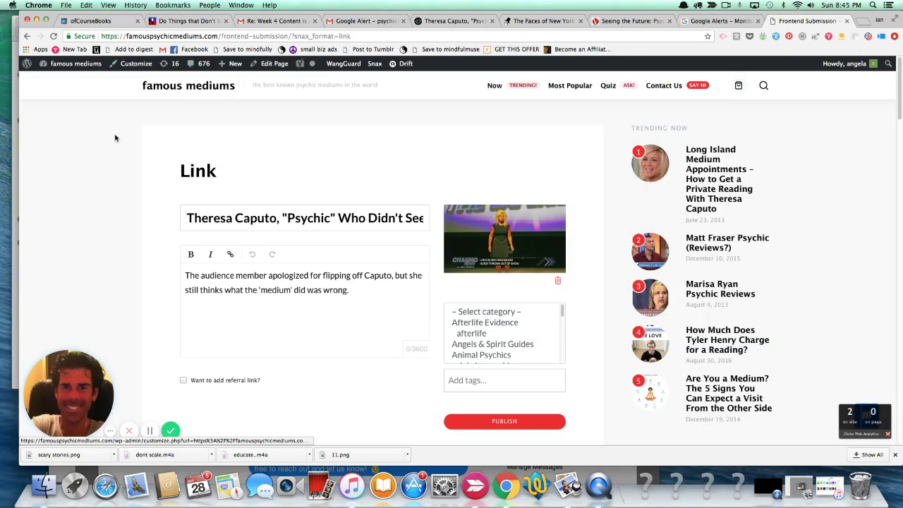
- Replace the imported post title with "Is Theresa Caputo a Fake? This Blogger Says Yes. Read Why"
drag(187, 217, 426, 219)
click(386, 219)
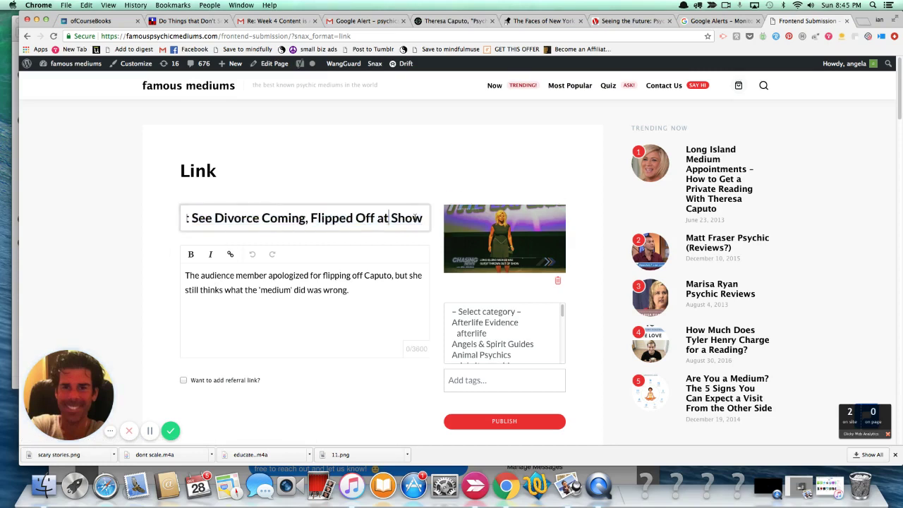
key(super+a)
key(BackSpace)
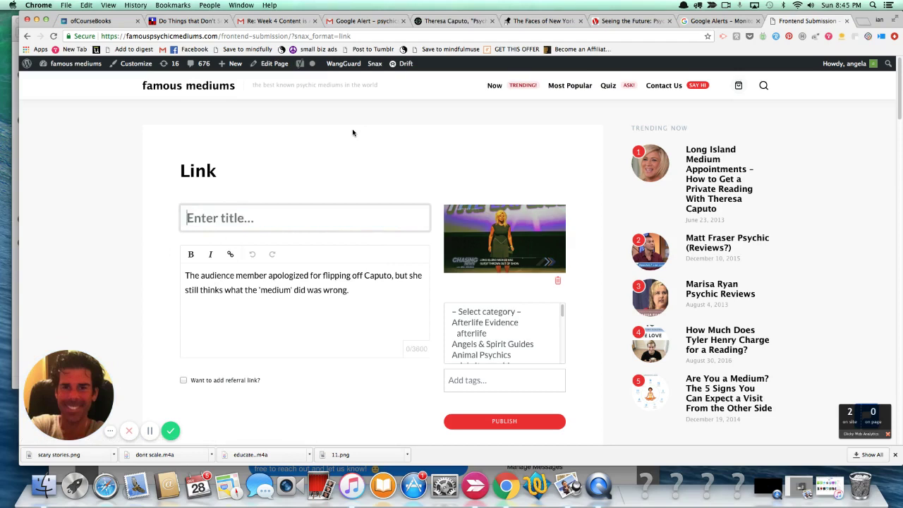
text(Is Theresa a)
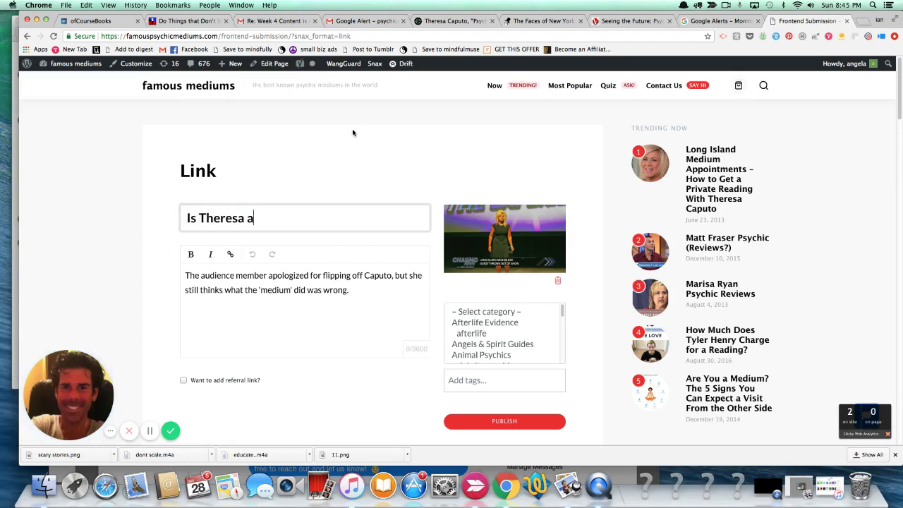
key(BackSpace)
text(Caputo a Fake?  Thsi)
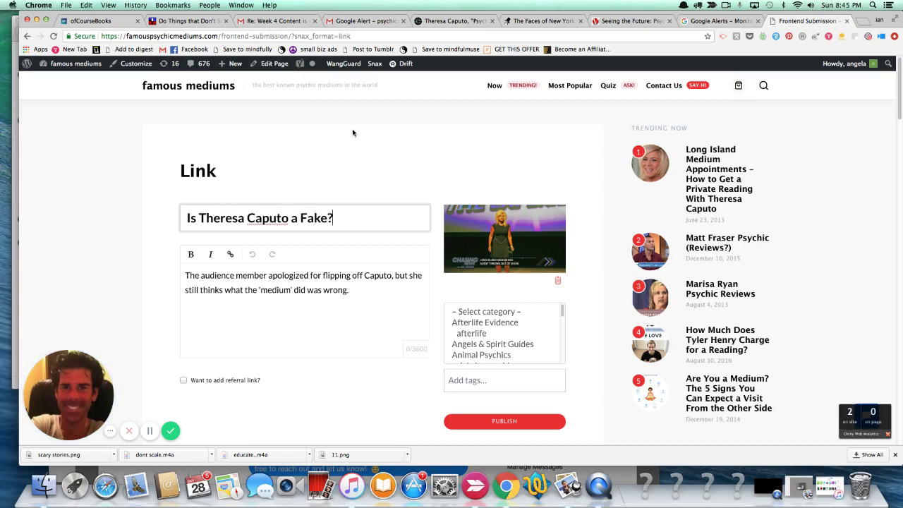
key(BackSpace)
key(BackSpace)
text(is Blogger Says Ye)
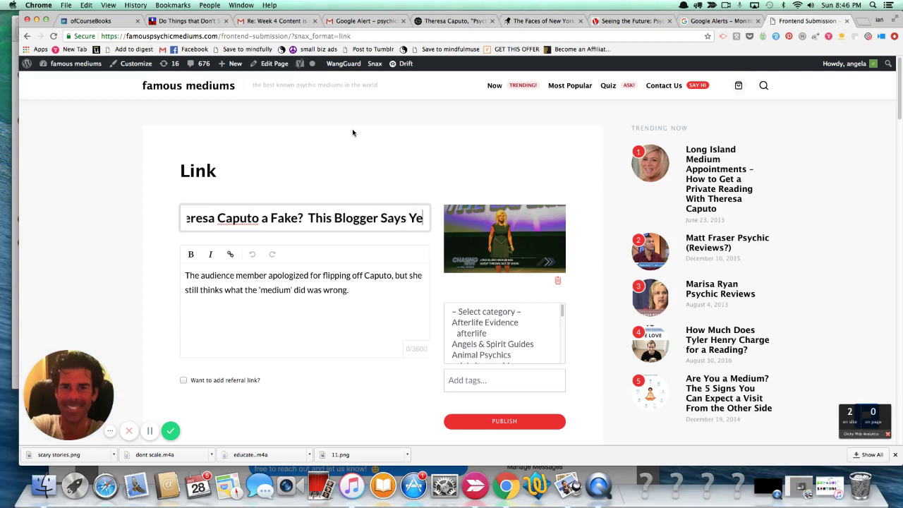
text(s.  Read)
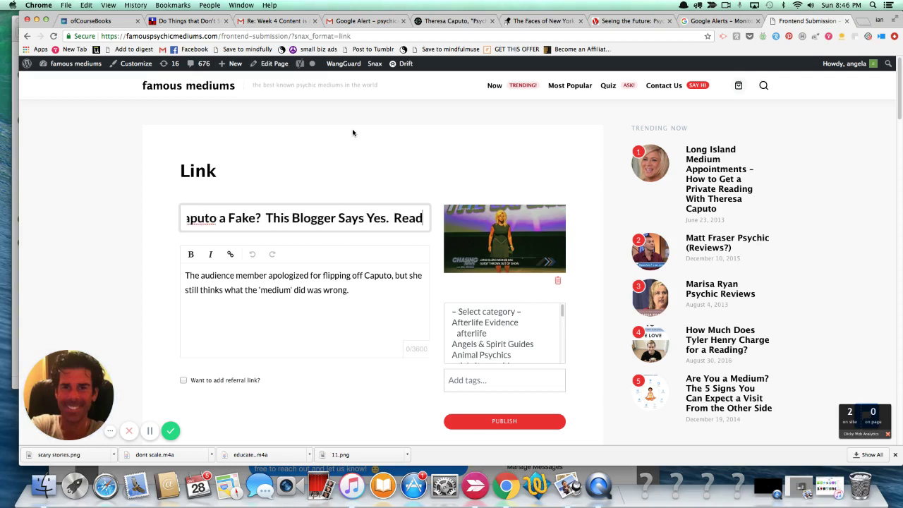
text( Why)
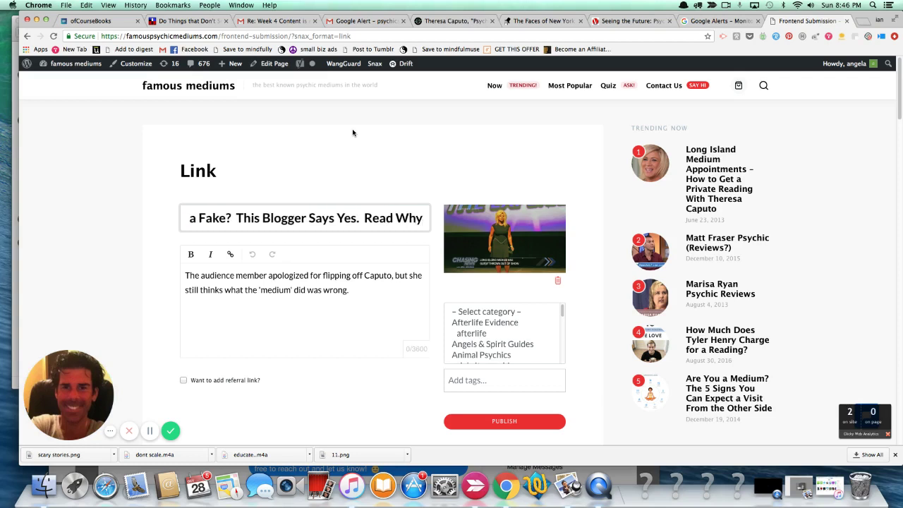
- Enclose "Read Why" at the end of the title in parentheses and check the title's ending
text())
key(Left)
key(Left)
key(Left)
key(Left)
key(Left)
key(Left)
key(Left)
key(Left)
key(Left)
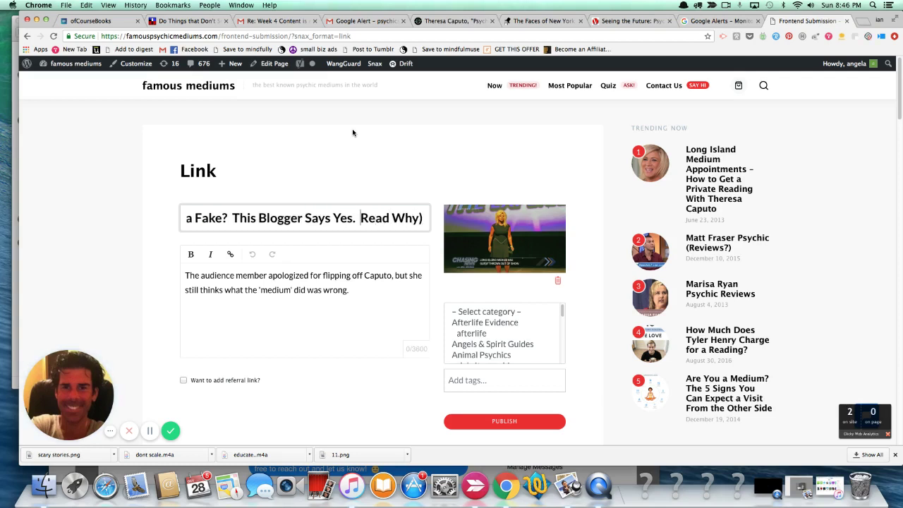
text(()
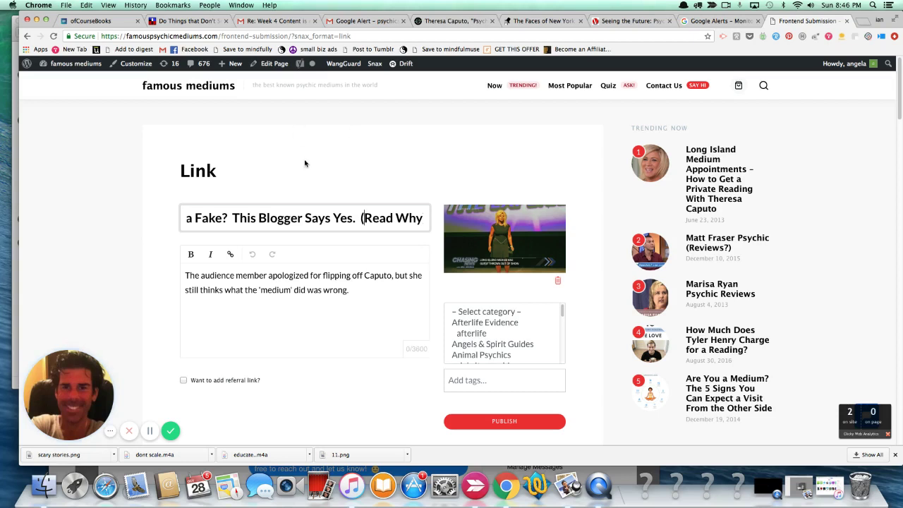
click(381, 294)
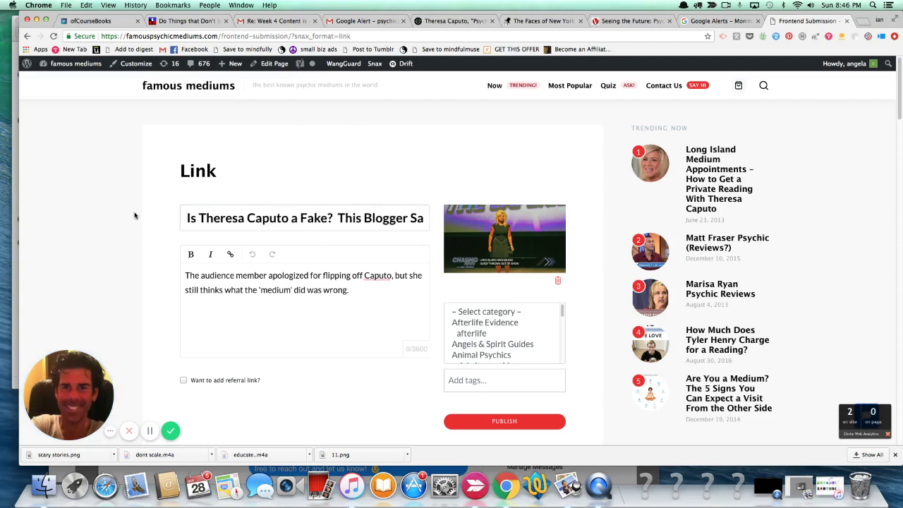
drag(332, 220, 428, 238)
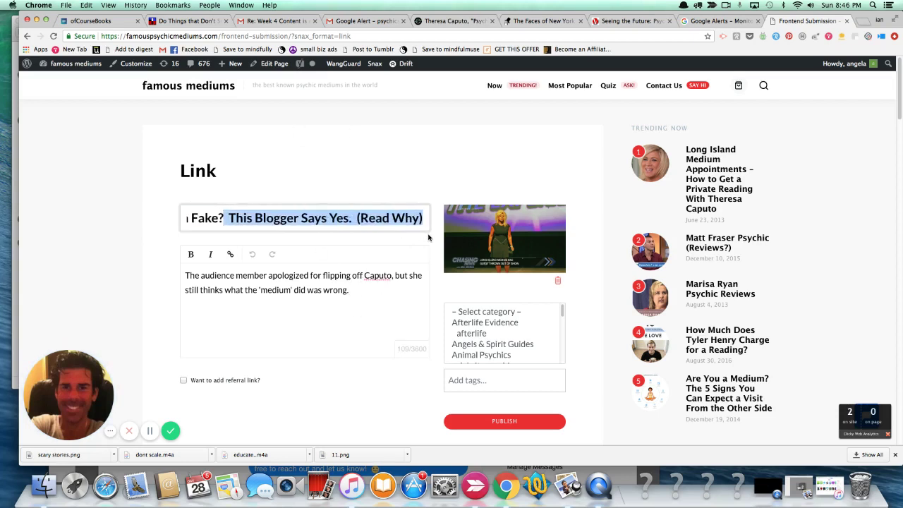
- Add a new description paragraph beginning "Theresa Caputo is one of the most famous and well loved psychic mediums in the world."
click(367, 288)
key(Return)
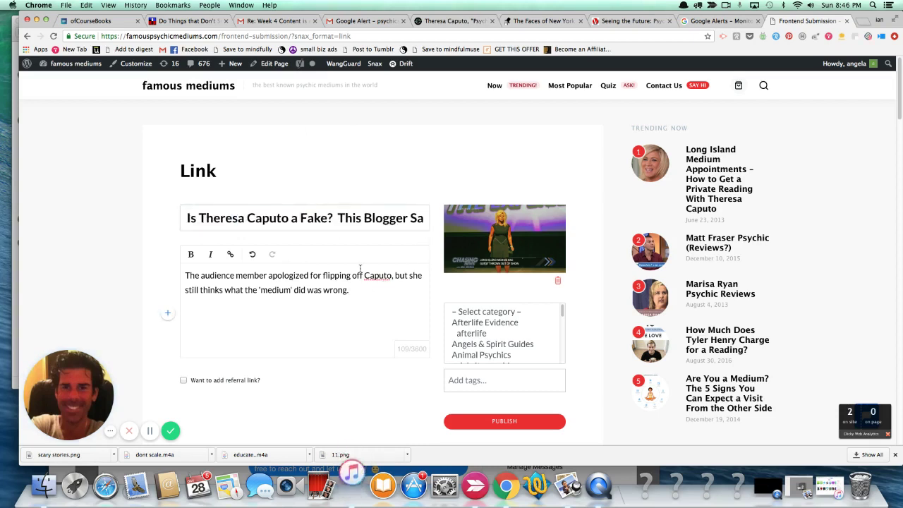
text(Thyere)
key(BackSpace)
key(BackSpace)
key(BackSpace)
key(BackSpace)
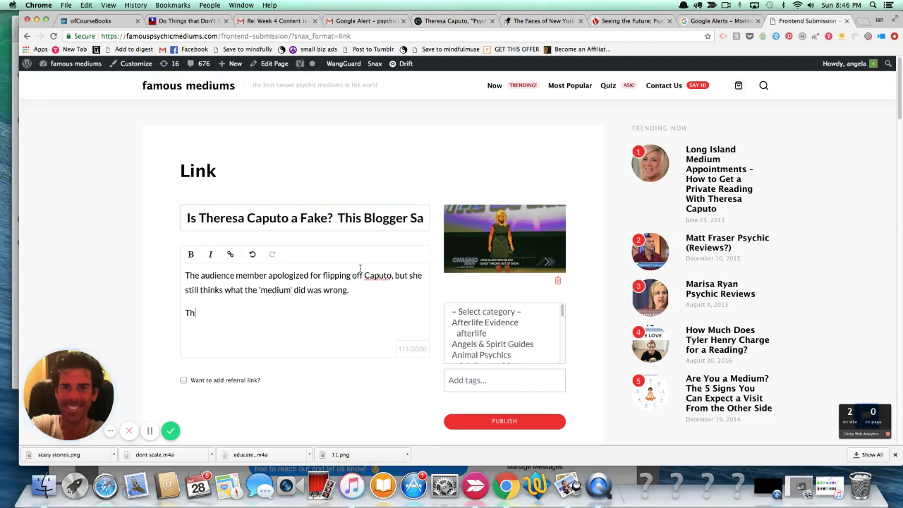
text(ere)
text(s)
text(a c)
text(Cpa)
text(puto is one of the )
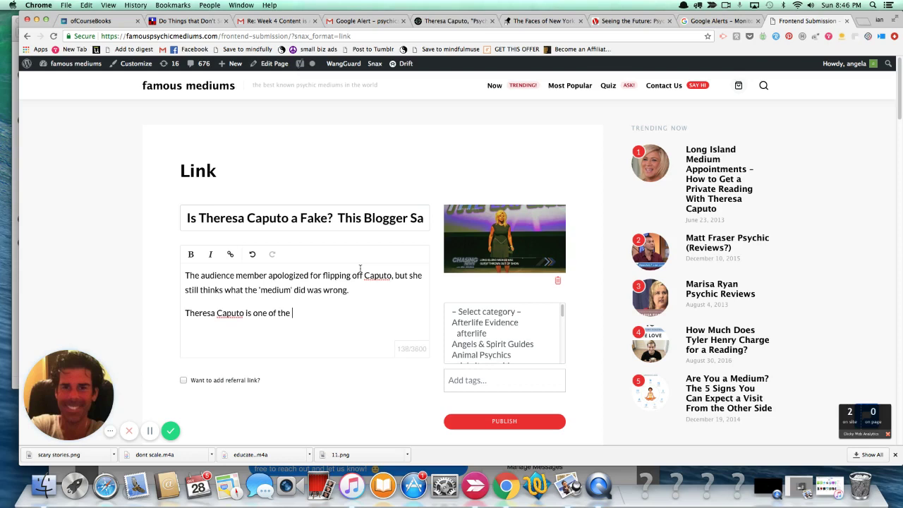
text(most famous and well loved p)
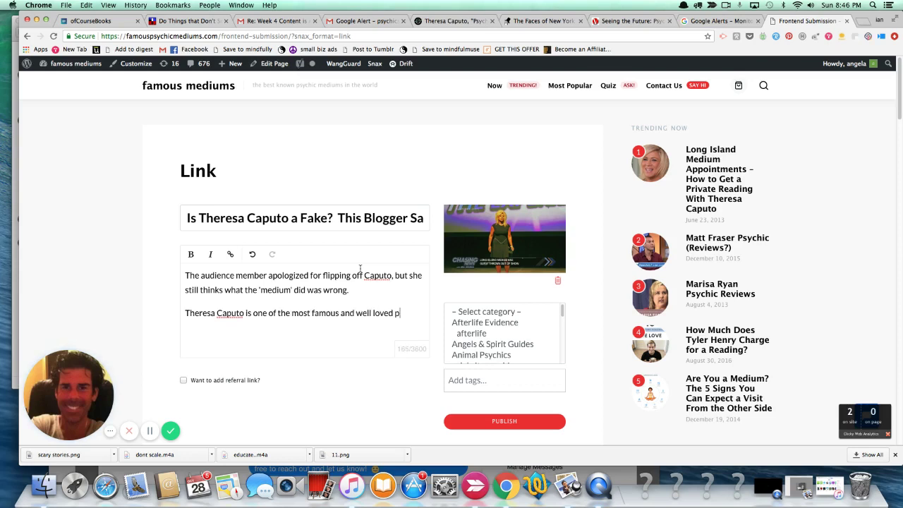
text(sychic mediums in the world. I)
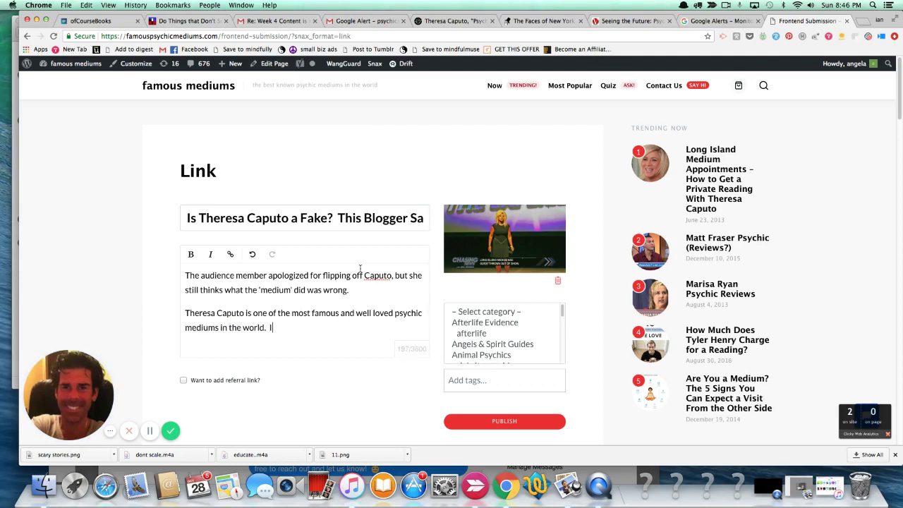
- Add the sentence "It's no surpise, that many skeptics and cynics believe that she is doing a disservice to those of us in grief." to the description
text(t's no surpris)
key(BackSpace)
key(BackSpace)
key(BackSpace)
key(BackSpace)
key(BackSpace)
text(rpise, that ma)
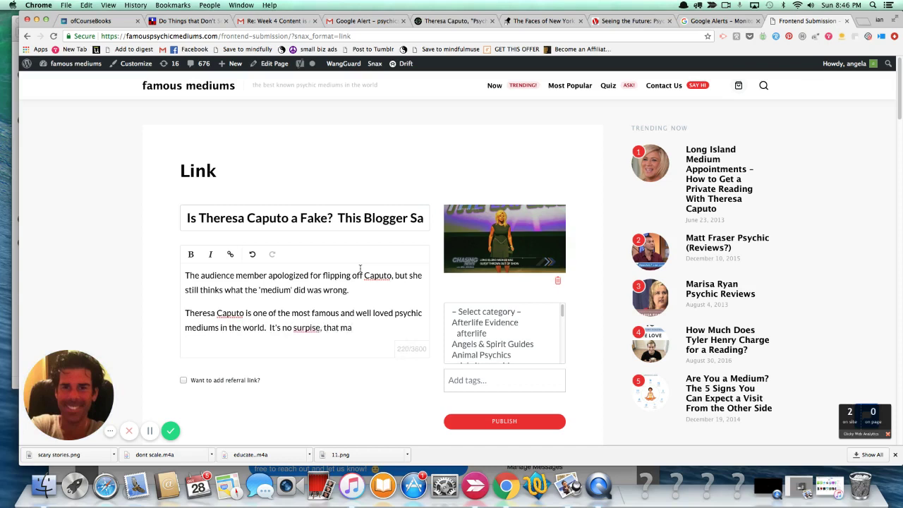
text(ny sketp)
key(BackSpace)
key(BackSpace)
key(BackSpace)
key(BackSpace)
text(ptics and cyn)
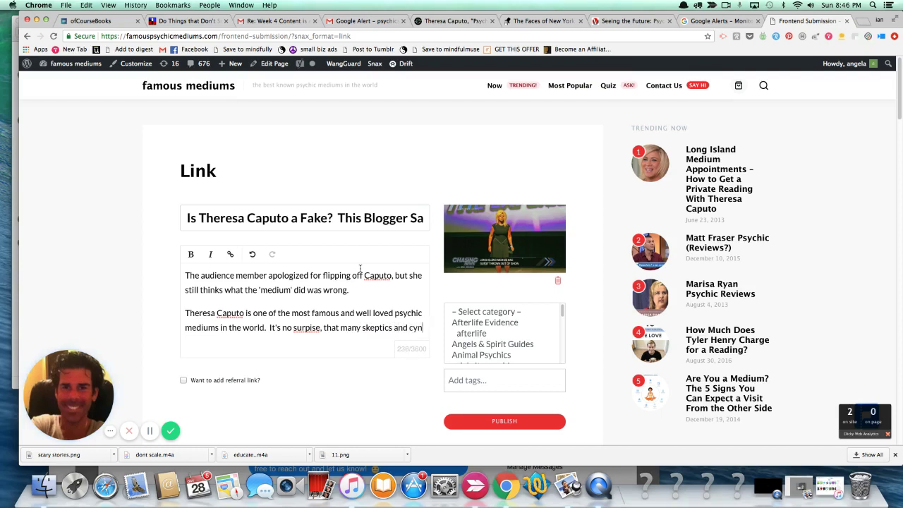
text(ics believe tha)
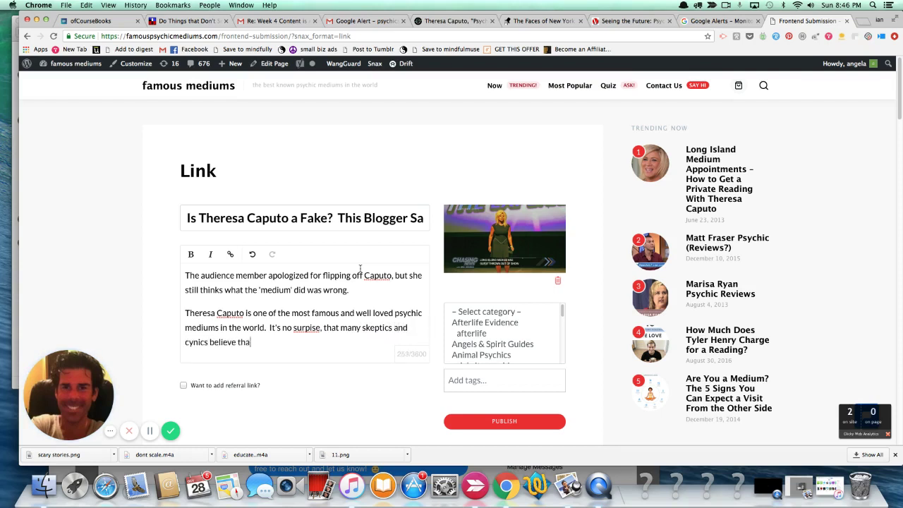
text(t she is doing a disserv)
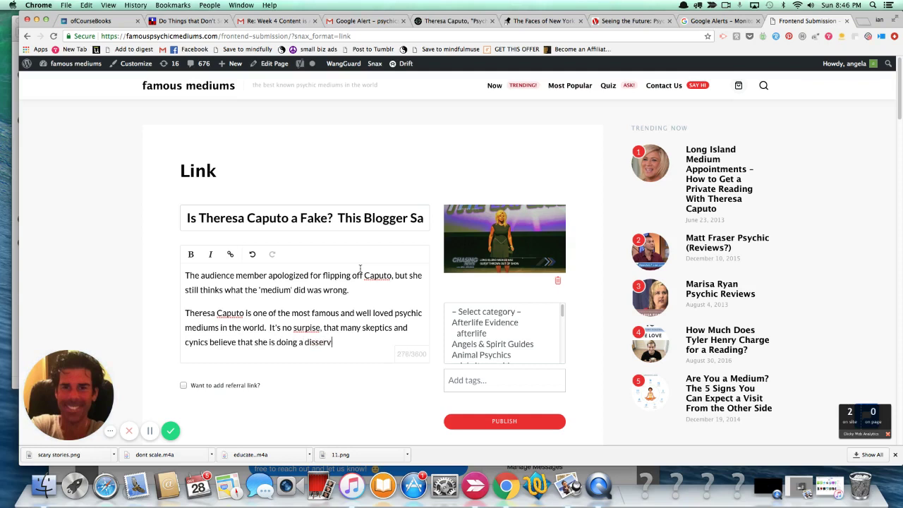
key(BackSpace)
key(BackSpace)
text(to those of us in grief. )
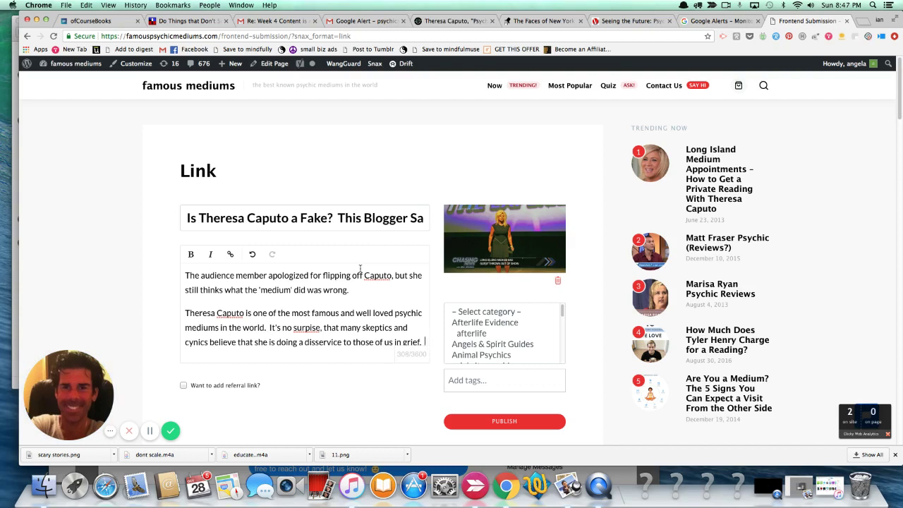
- End the description with "In this short article, Patheos.com explores what happens, when things go wrong at a Live Theresa Caputo event."
text( In this short ar)
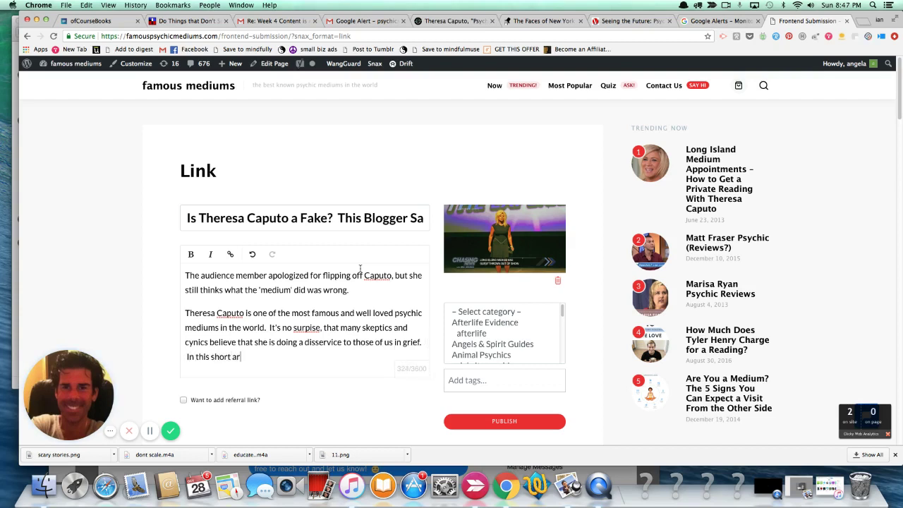
text(ticle, Patheos.com explo)
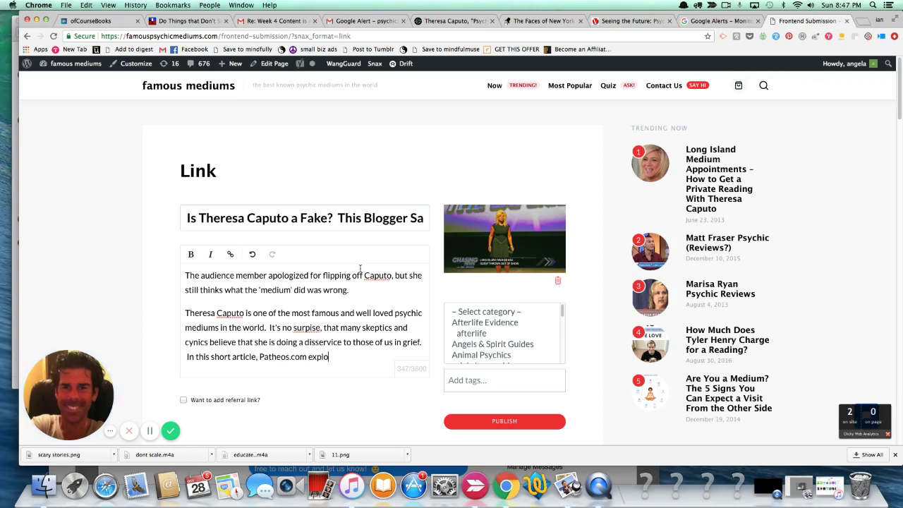
text(res what happens, whe)
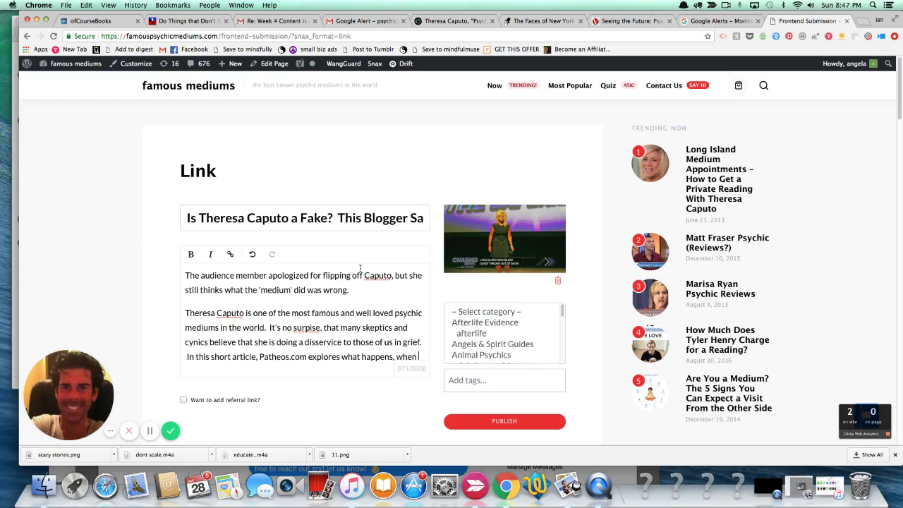
text(n )
text(things g)
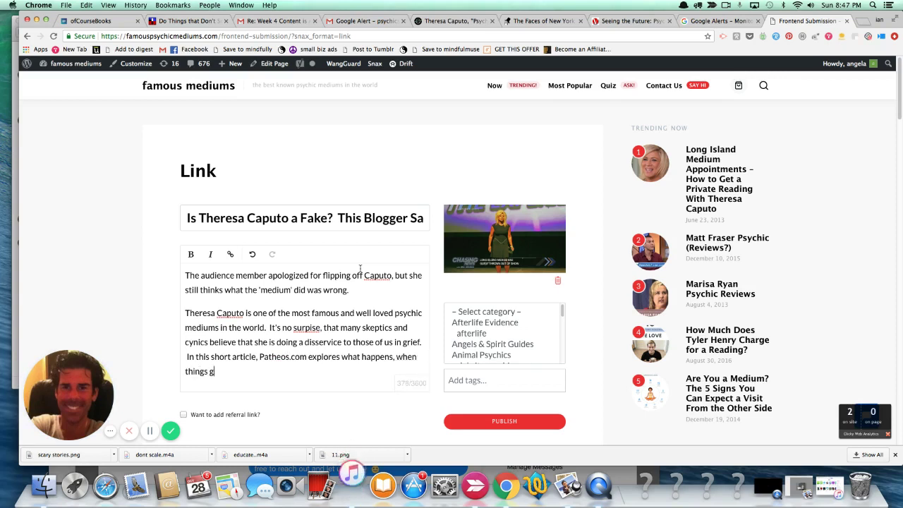
text(o wrong at a)
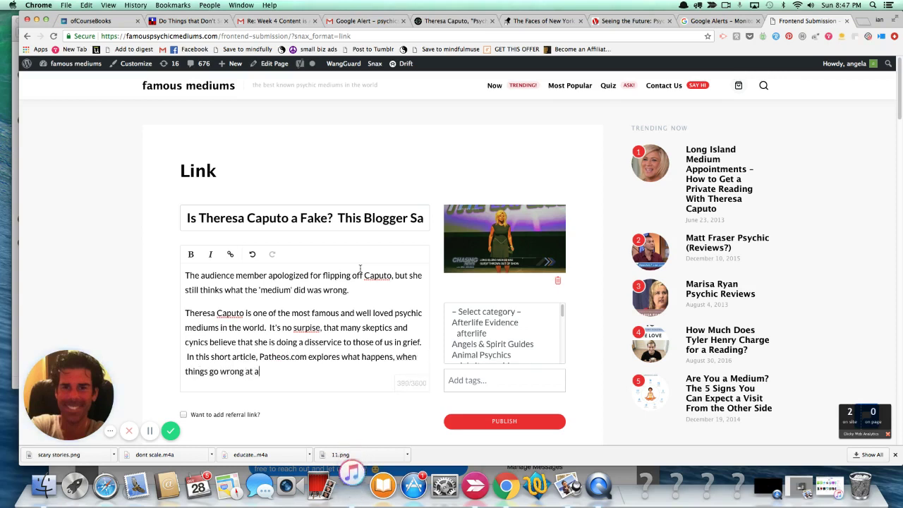
text( Live There)
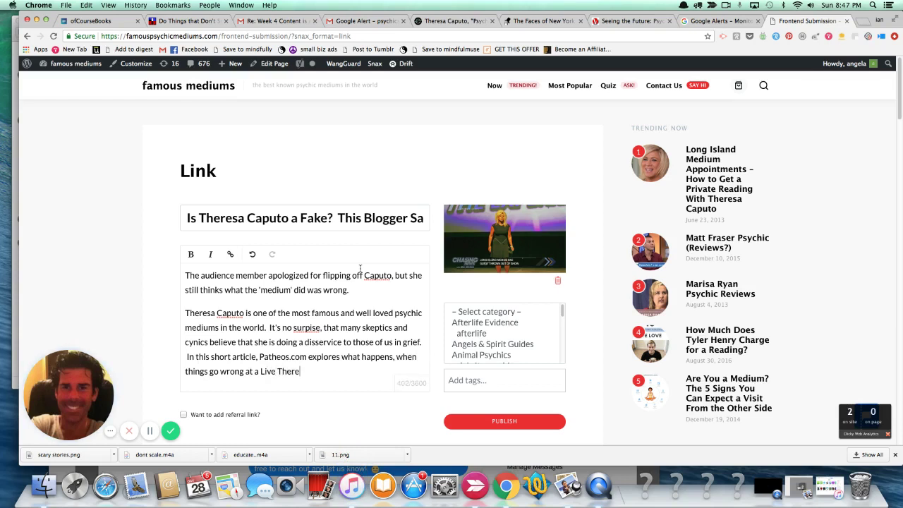
text(sa Caputo evetnt.)
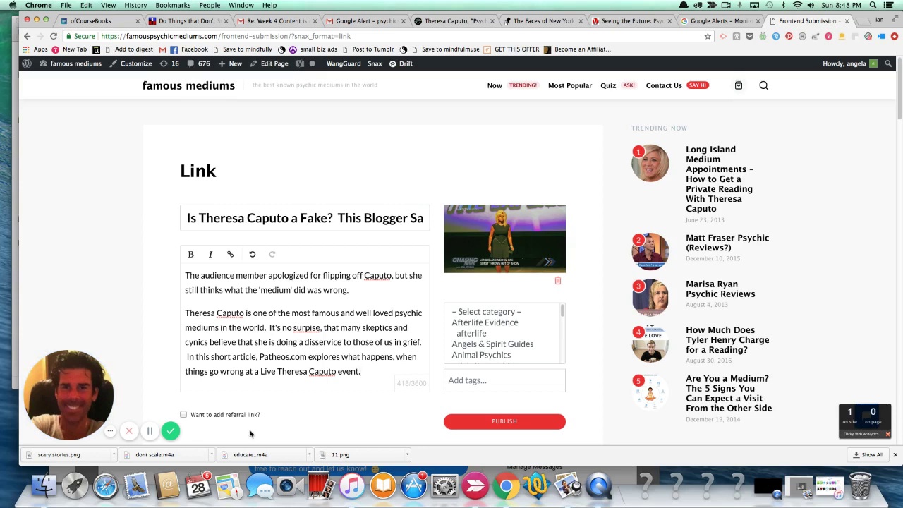
- Make "Live Theresa Caputo event." bold in the description and add the same phrase as a tag
drag(260, 371, 391, 372)
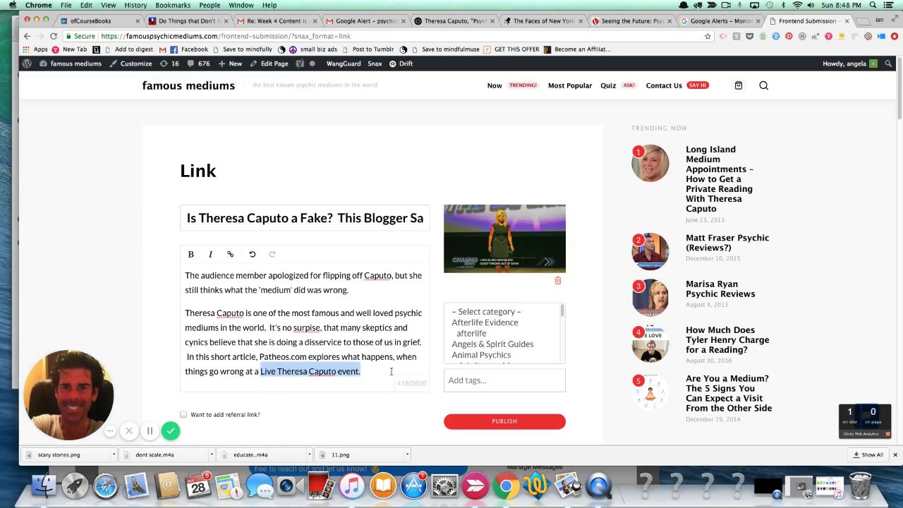
click(191, 254)
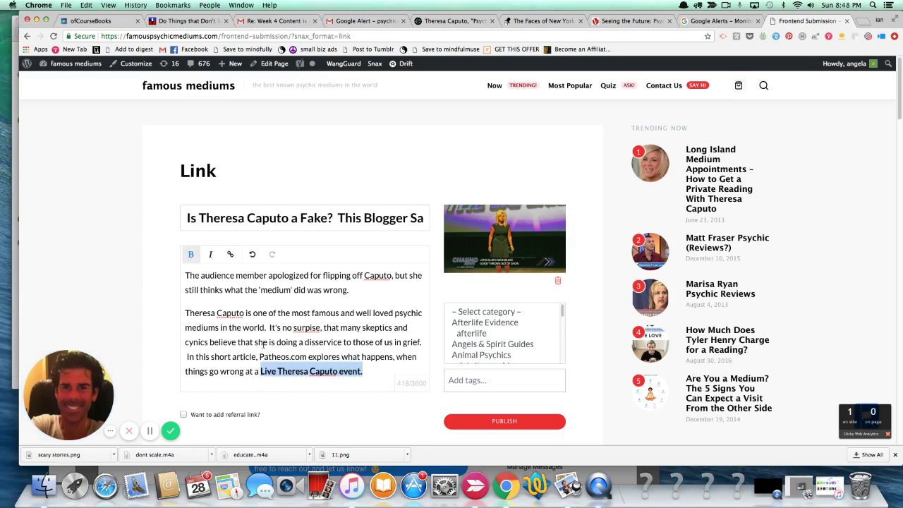
drag(260, 371, 362, 371)
key(super+c)
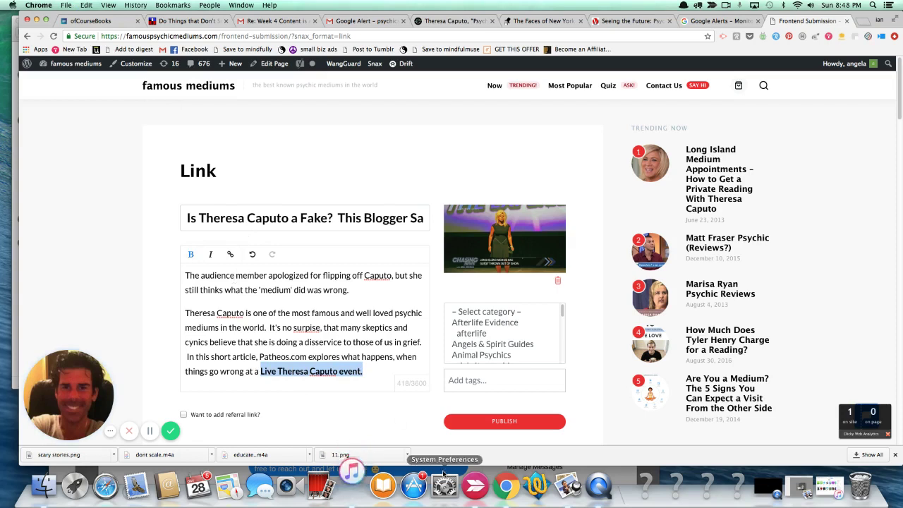
click(474, 383)
key(super+v)
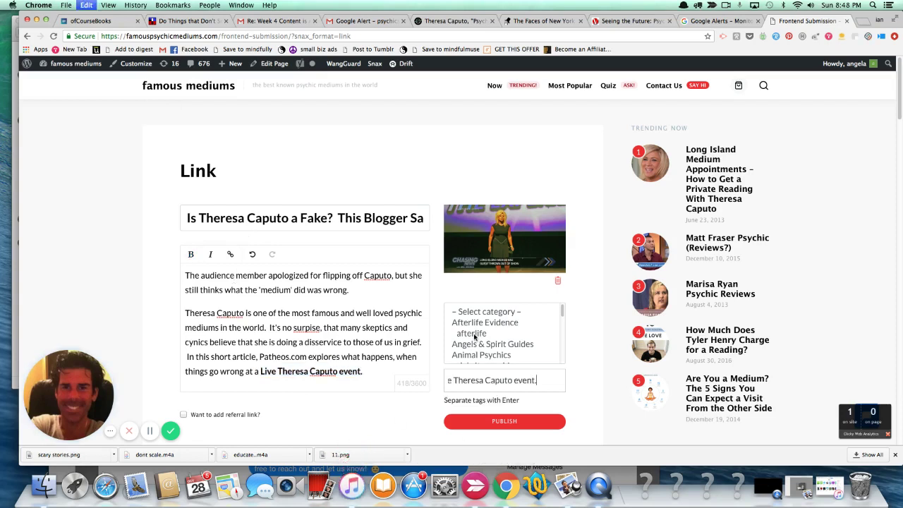
key(Return)
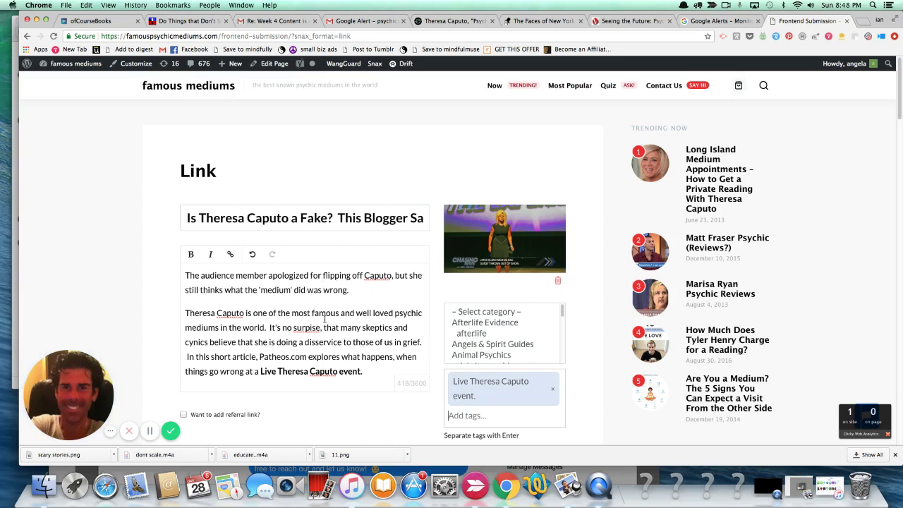
- Copy "s wrong. Theresa Caputo is one of the most famous" from the description and add it as a tag
drag(339, 313, 317, 290)
key(super+c)
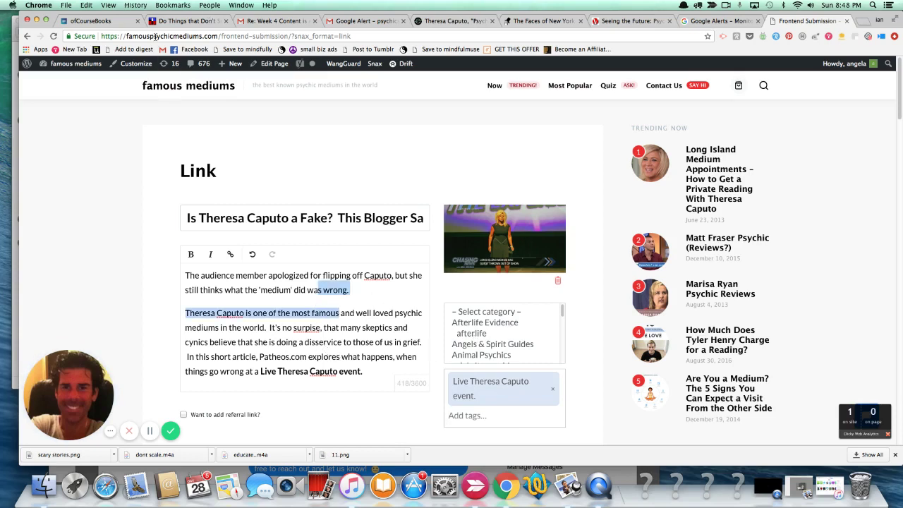
click(466, 416)
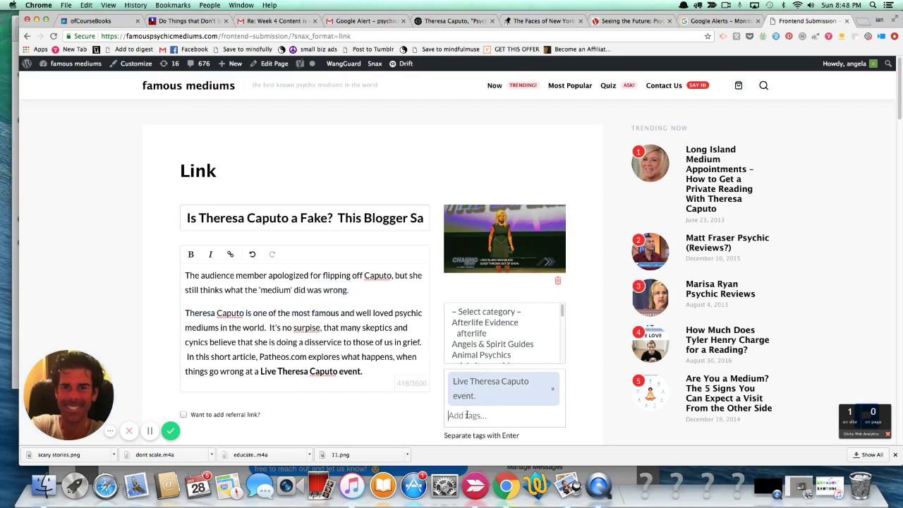
key(super+v)
key(Return)
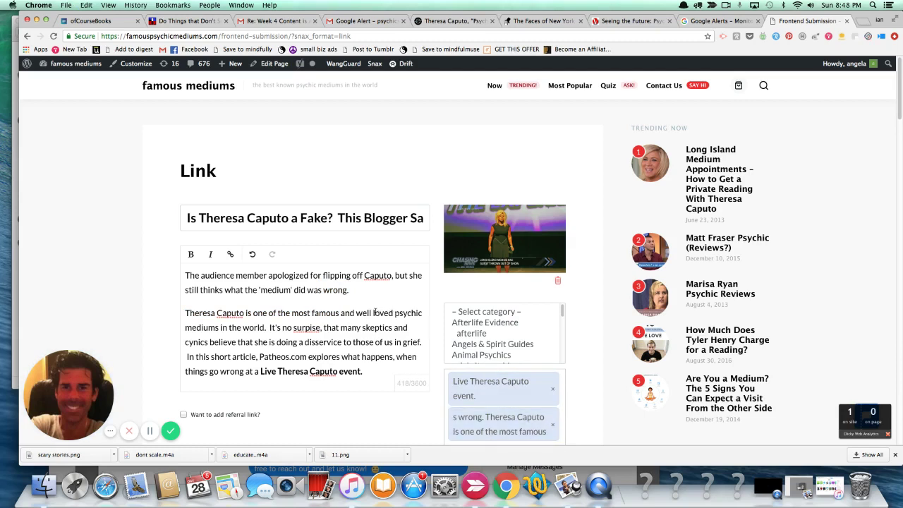
- Replace the tag starting "s wrong." with the tag "loved psychic mediums in the world" copied from the description
drag(372, 312, 265, 327)
key(super+c)
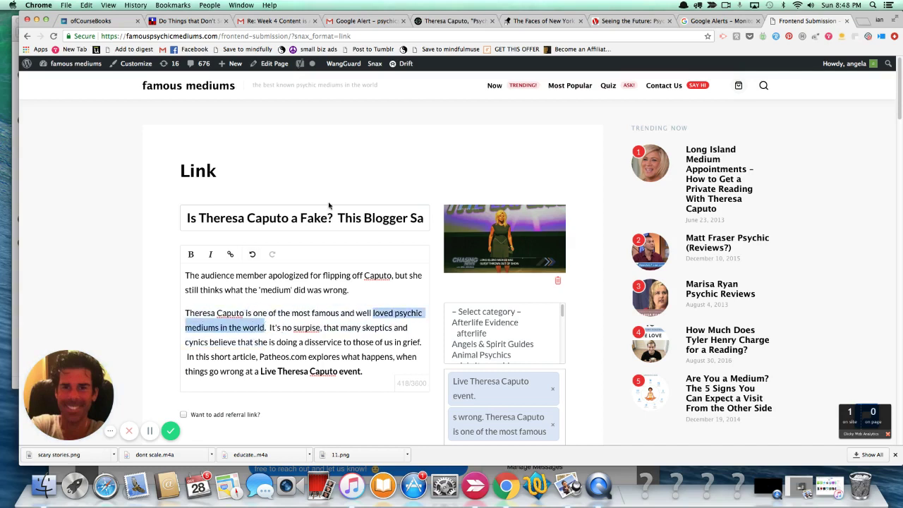
click(553, 427)
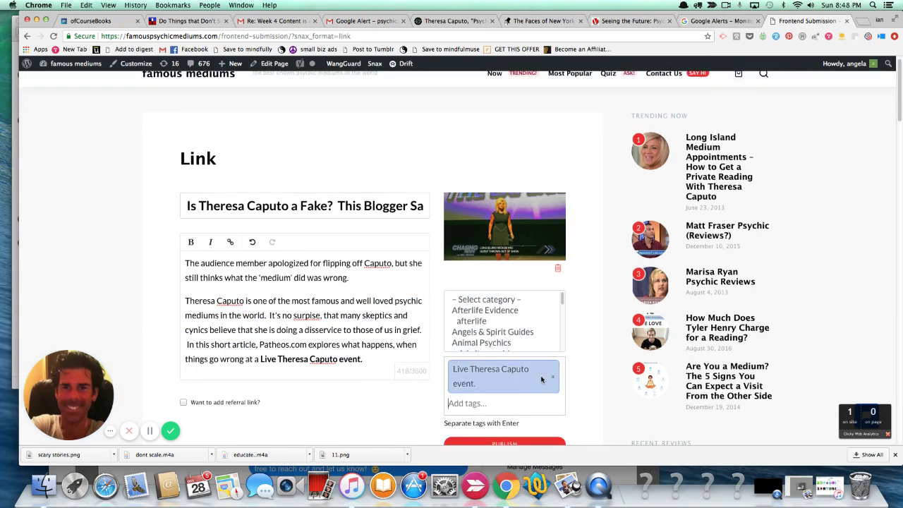
key(super+v)
key(Left)
key(Left)
key(Left)
key(Left)
key(Left)
key(Left)
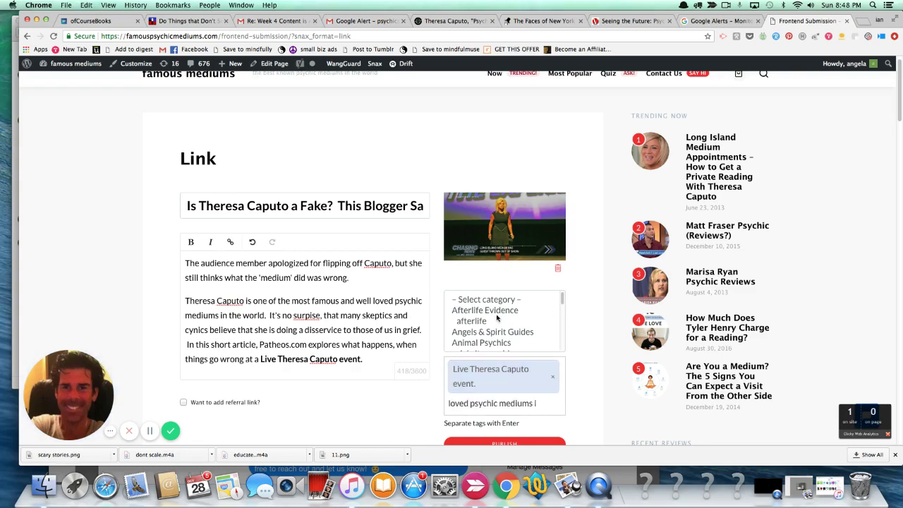
key(Return)
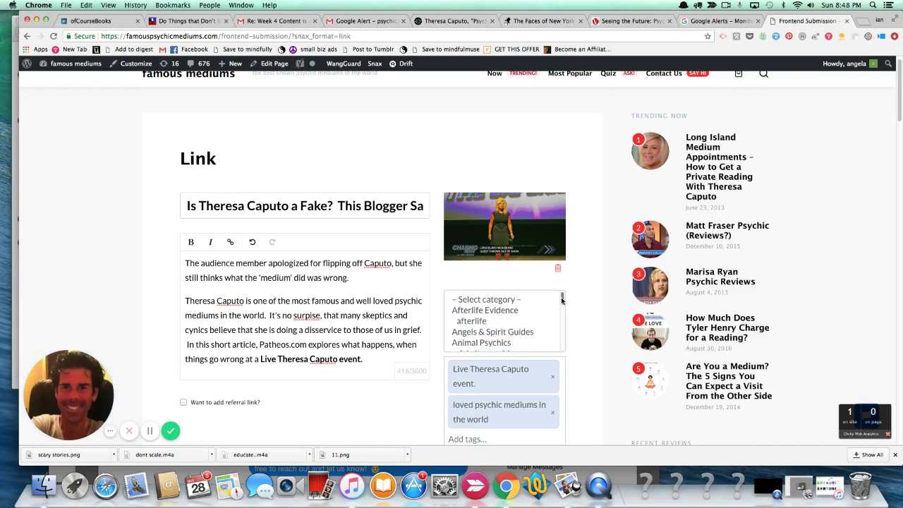
- Assign the post to the "celebrity psychics" category and publish it
scroll(523, 328, down, 2)
click(525, 329)
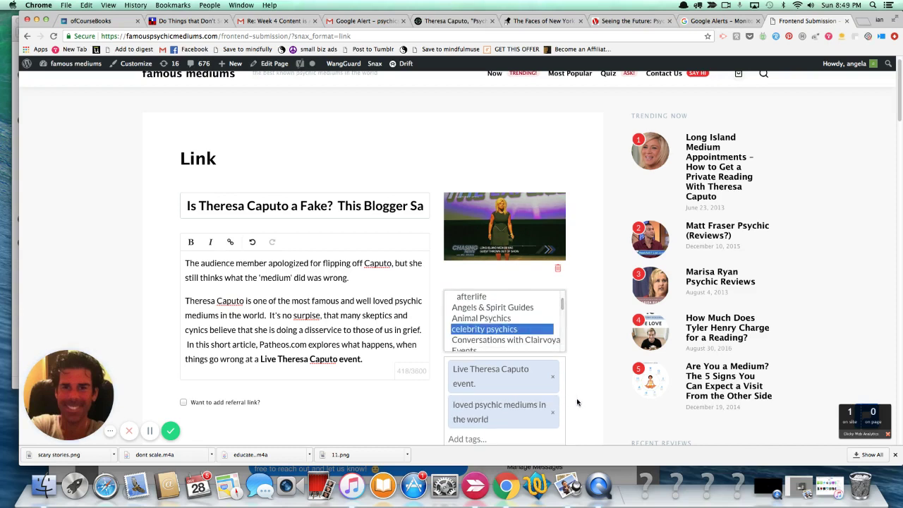
key(Down)
key(Down)
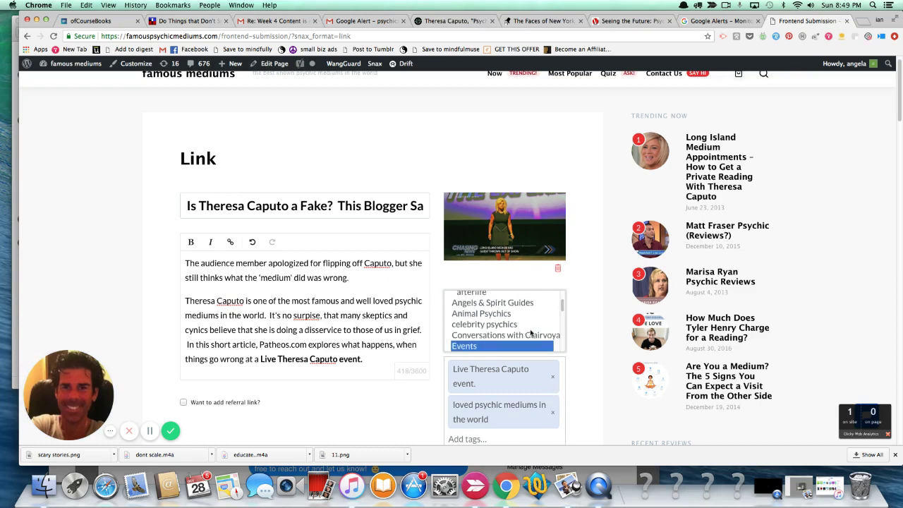
click(517, 326)
click(592, 419)
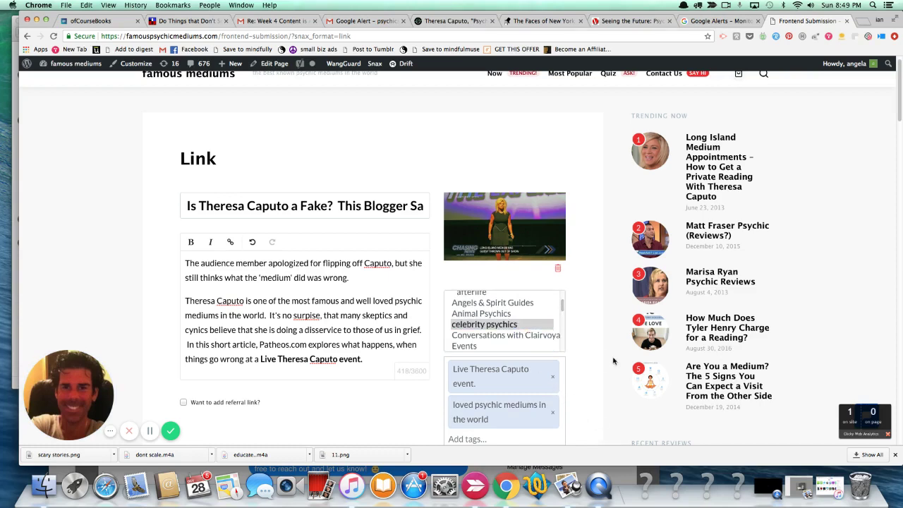
scroll(613, 361, down, 3)
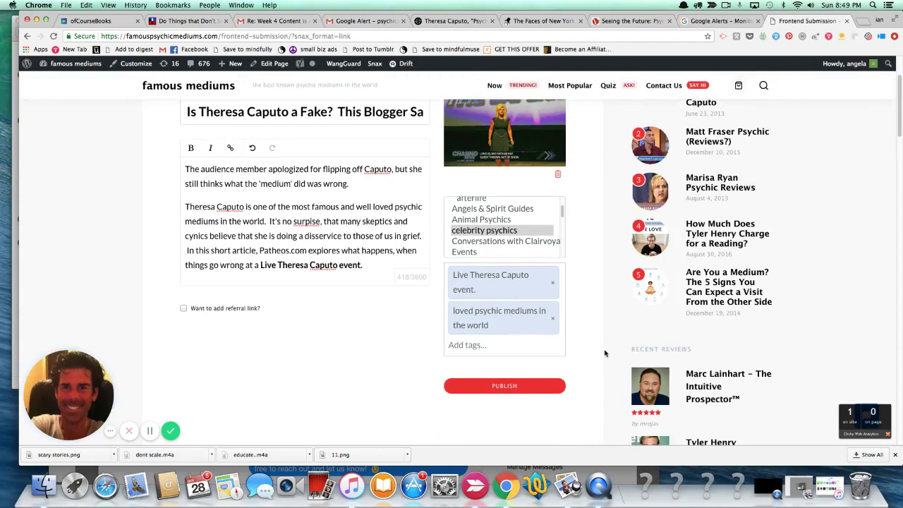
click(490, 386)
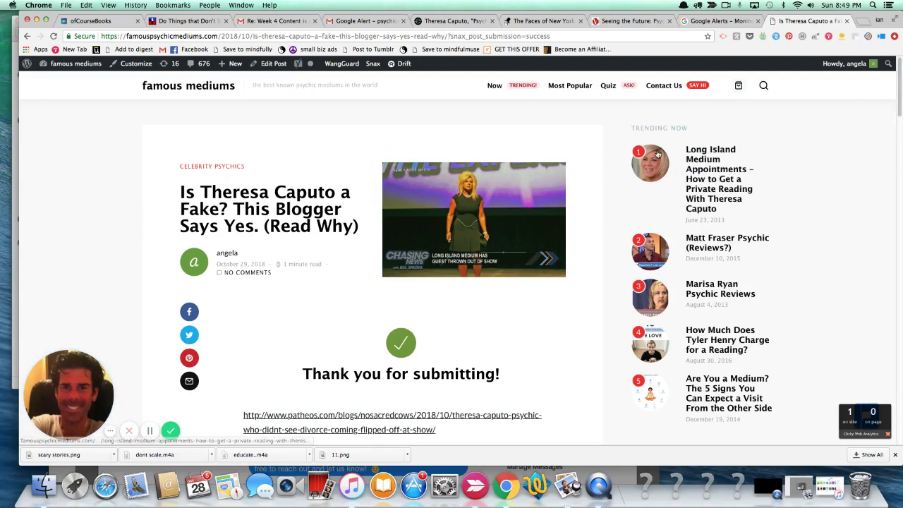
- Open the famous mediums home page and review the feed for the published Theresa Caputo post and the posts around it
click(162, 86)
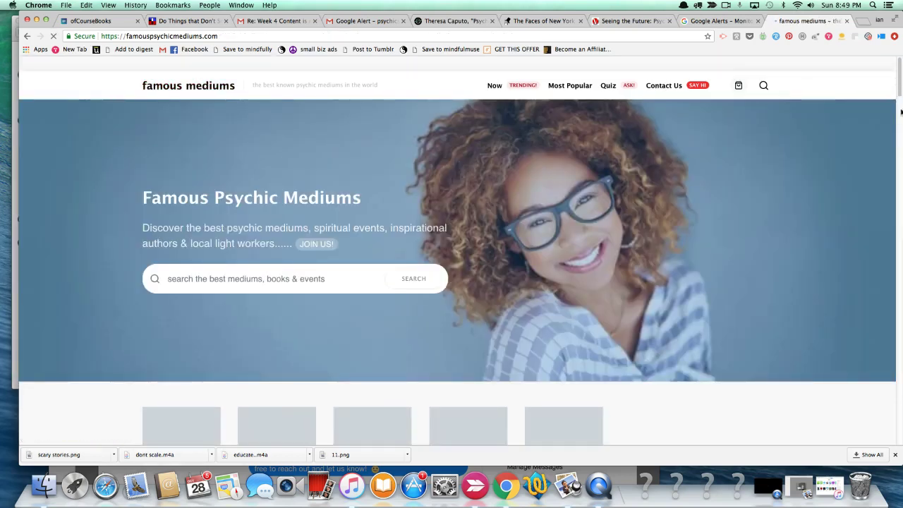
scroll(900, 111, down, 10)
scroll(900, 95, down, 4)
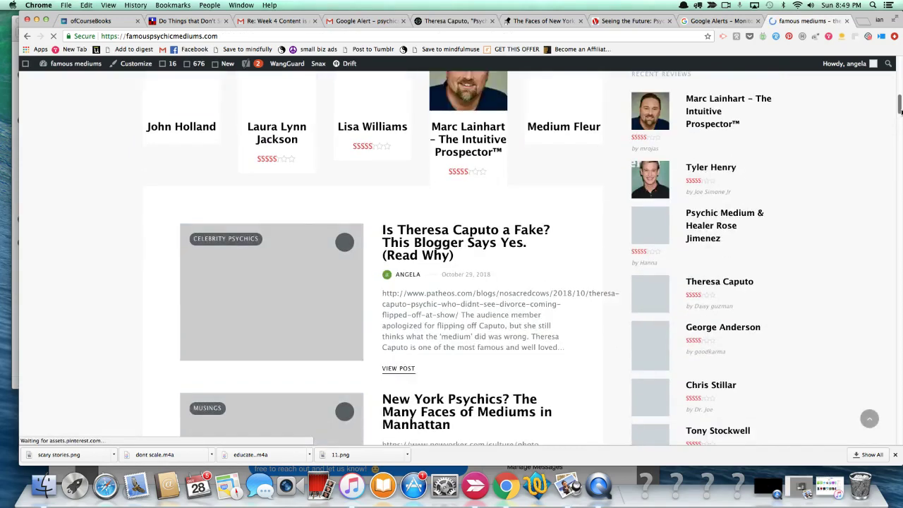
scroll(715, 173, down, 1)
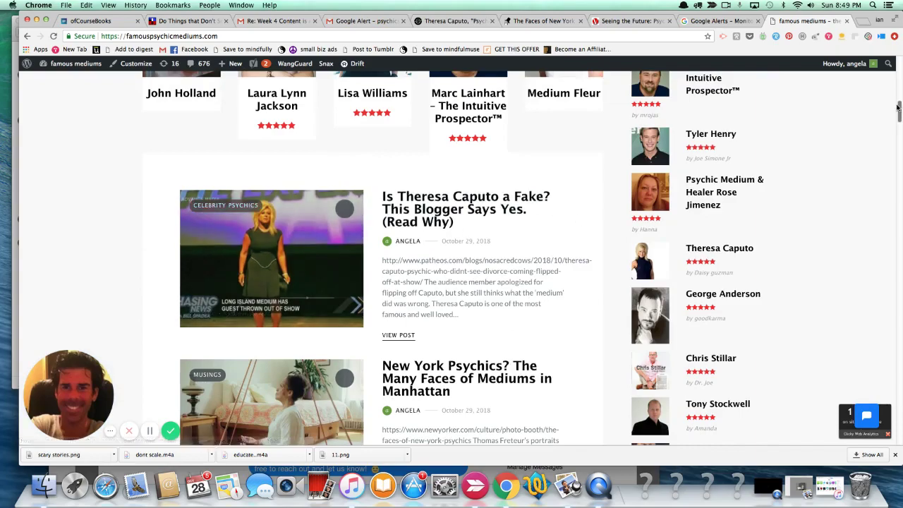
drag(898, 106, 864, 127)
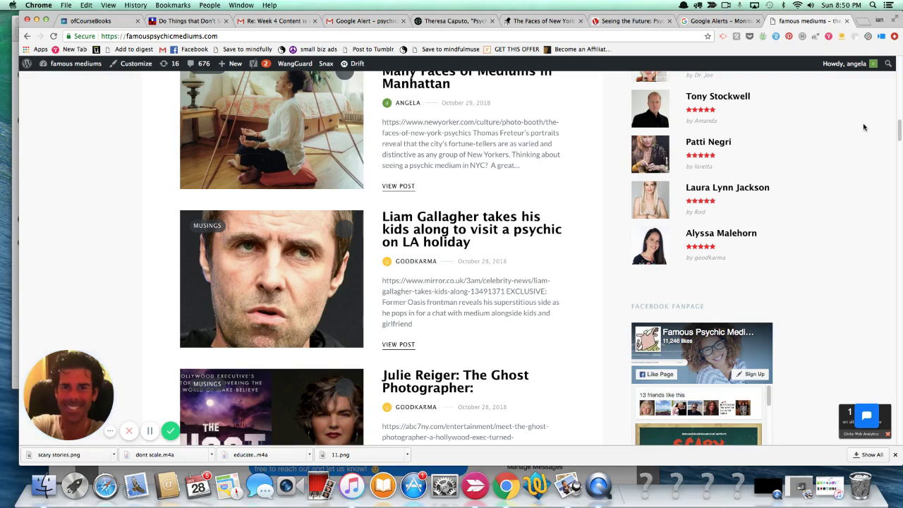
scroll(863, 123, up, 5)
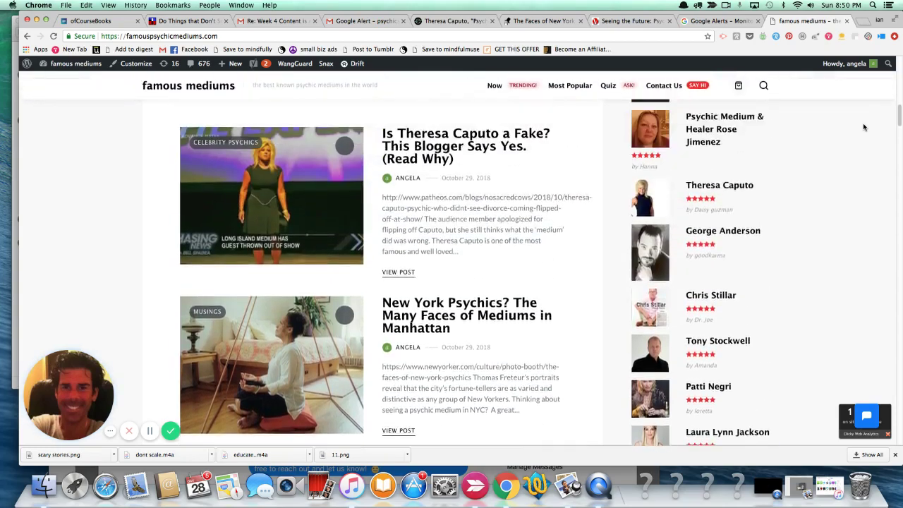
scroll(863, 123, up, 10)
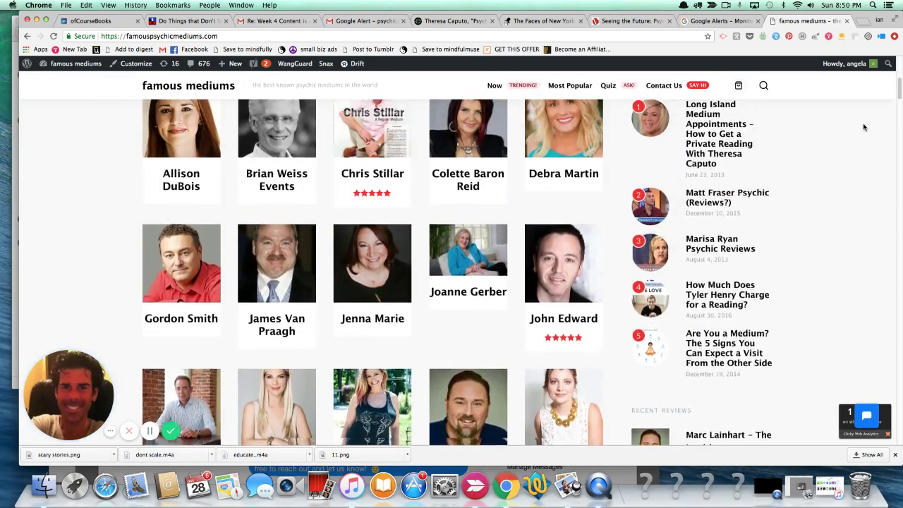
- Look over the home page from the banner and featured mediums down to the newest posts, including its site search
scroll(864, 127, up, 6)
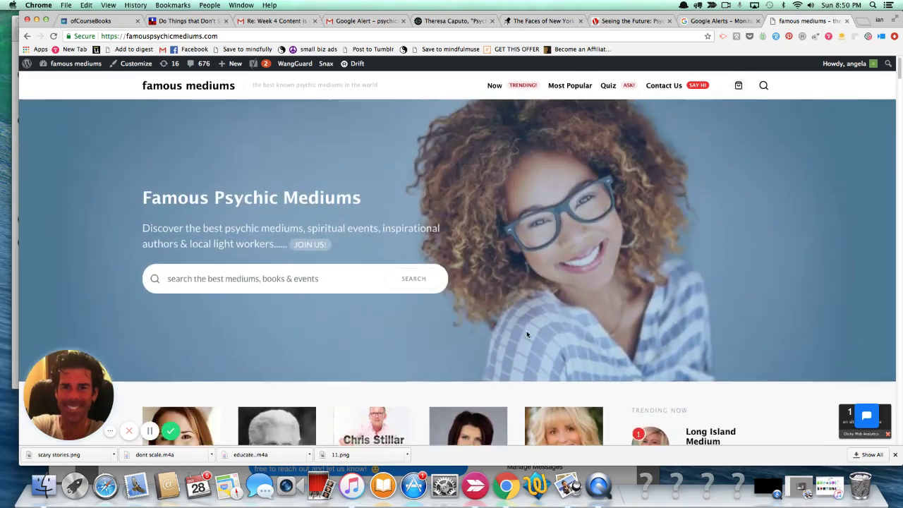
click(764, 86)
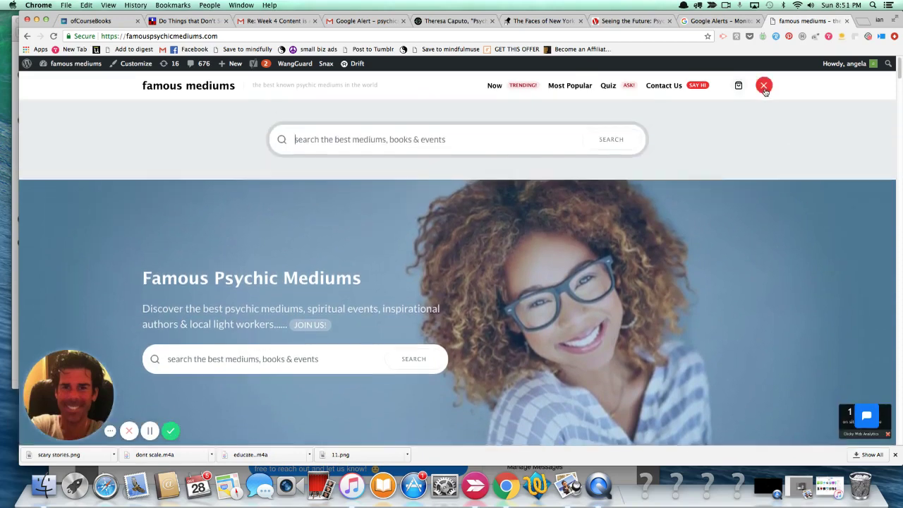
click(765, 85)
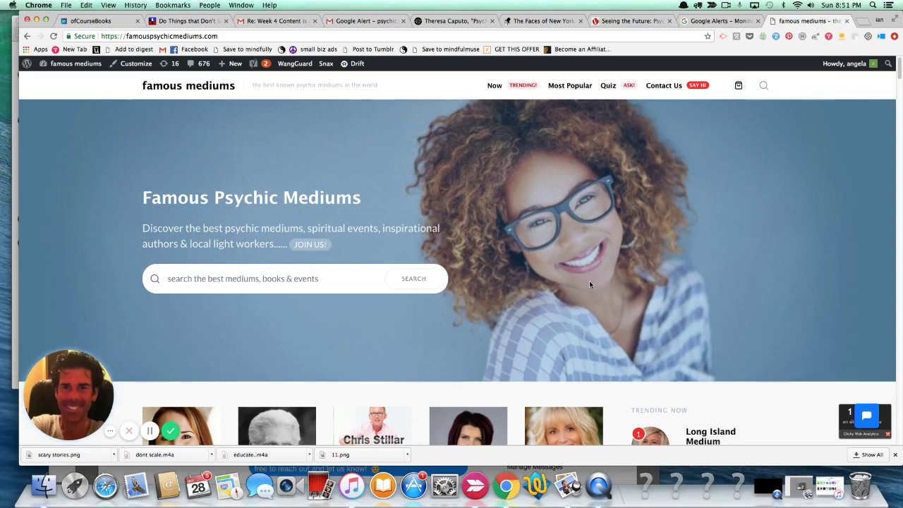
scroll(590, 285, down, 5)
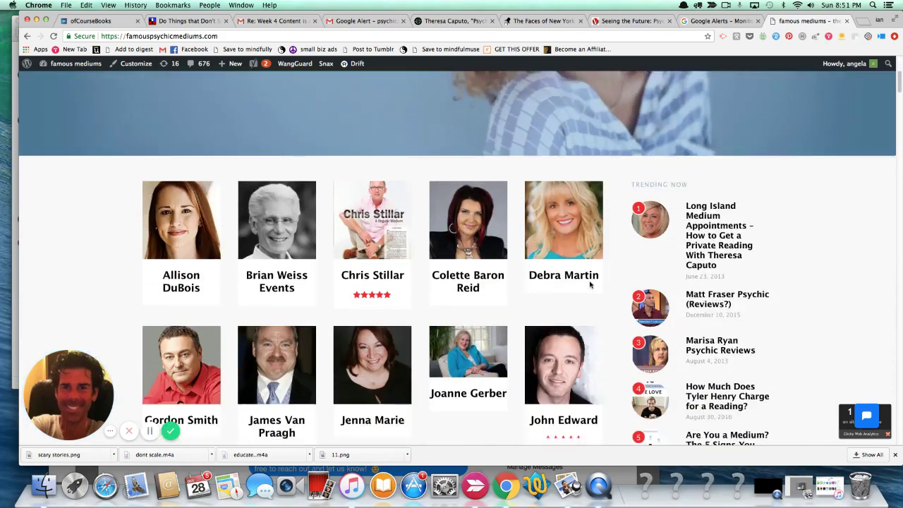
scroll(590, 285, down, 10)
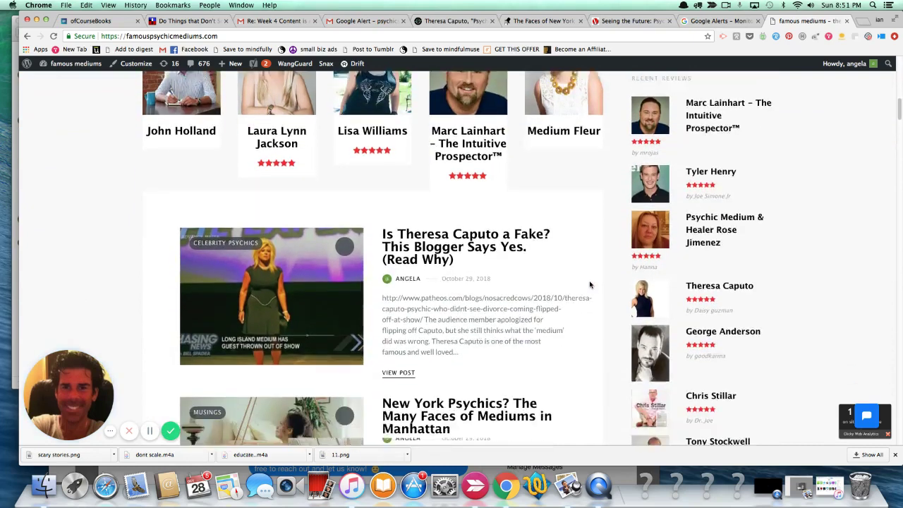
scroll(590, 285, down, 3)
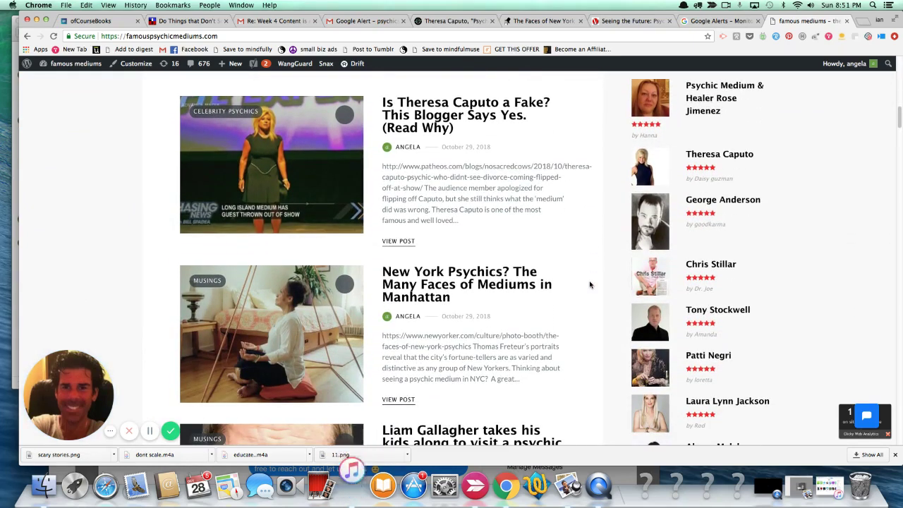
scroll(590, 284, up, 3)
scroll(590, 285, up, 8)
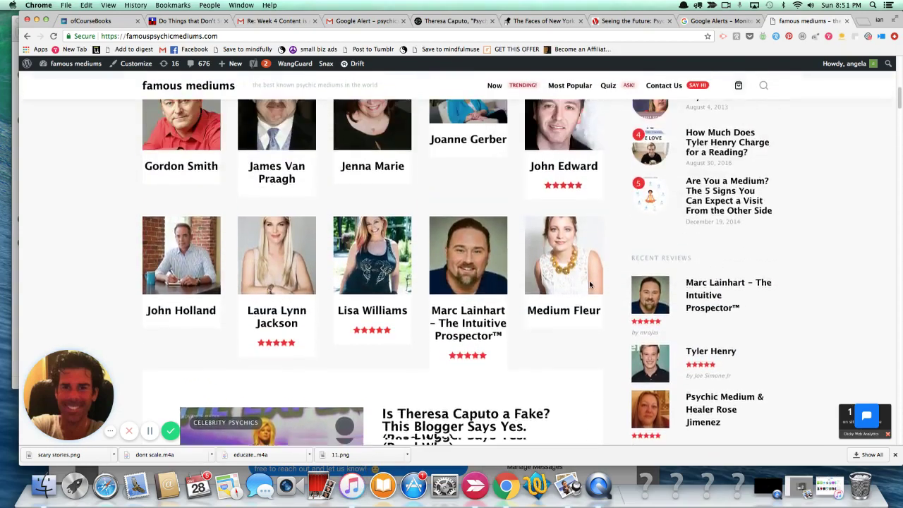
scroll(590, 284, up, 7)
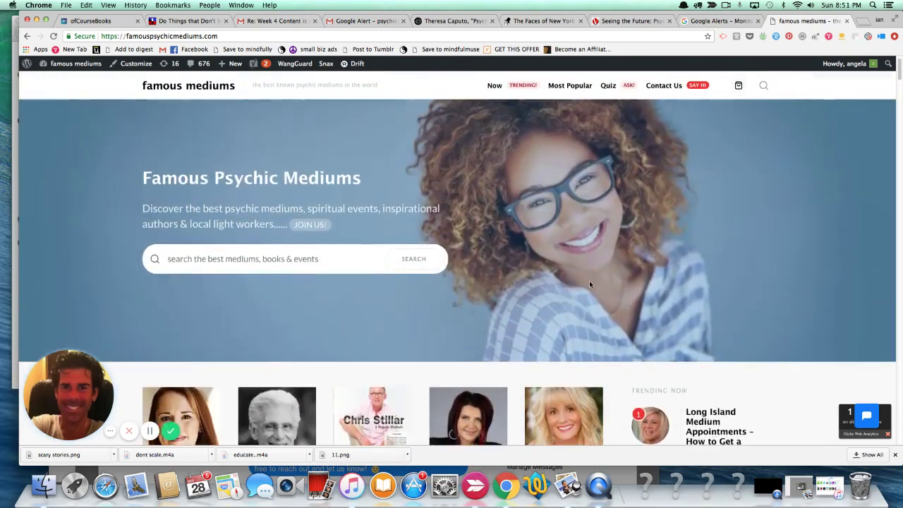
- Open the Frontend Submission page and look through the available post formats down to Embed and Link
click(326, 63)
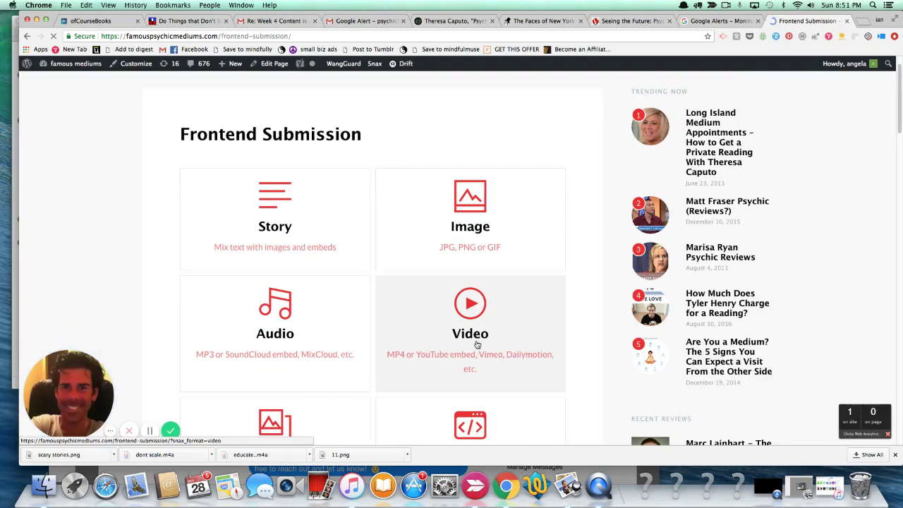
scroll(409, 379, down, 2)
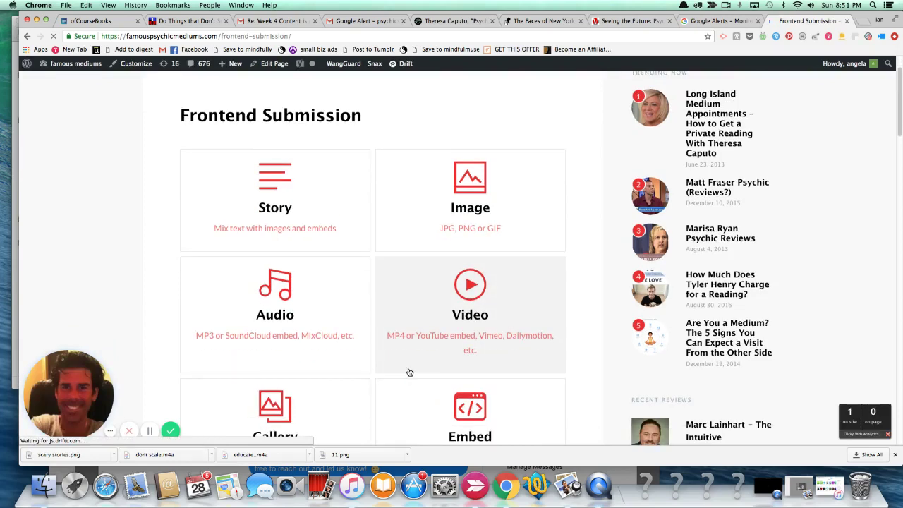
scroll(445, 384, down, 4)
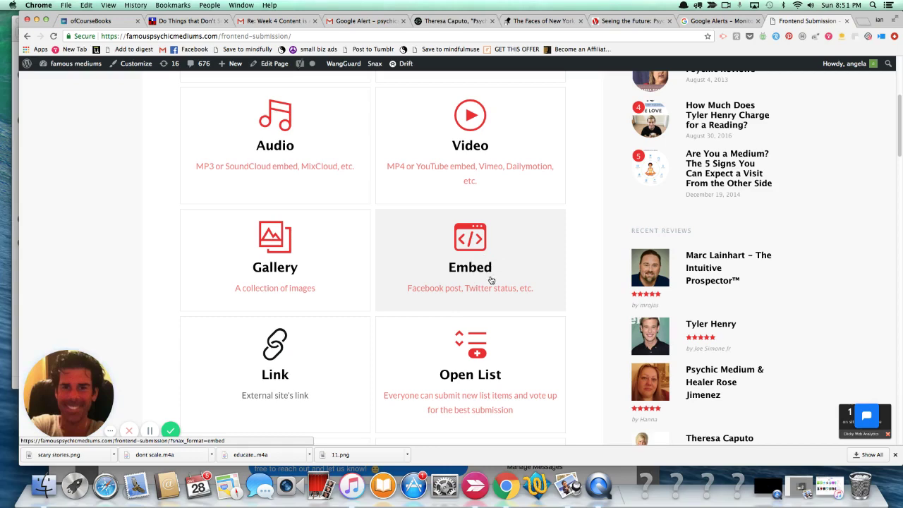
- Load twitter.com in place of the Theresa Caputo article and log in with the saved account credentials
click(441, 21)
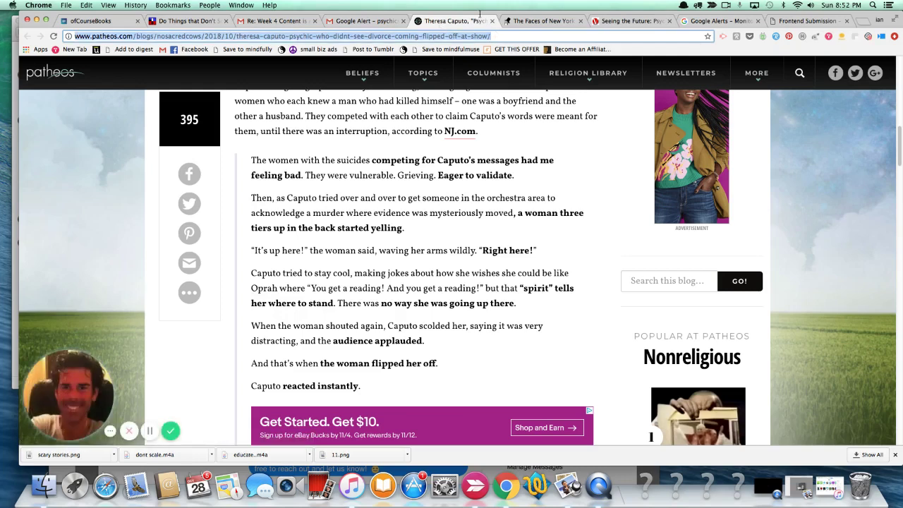
text(tw)
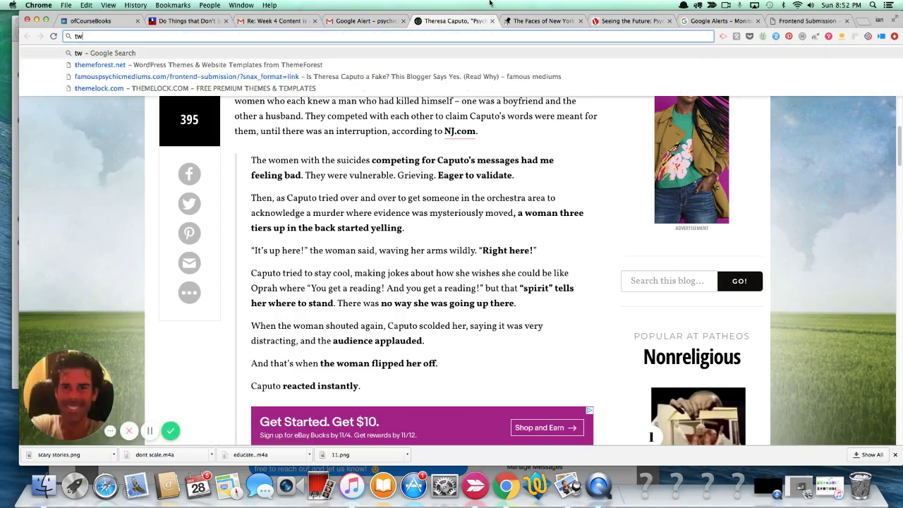
text(i)
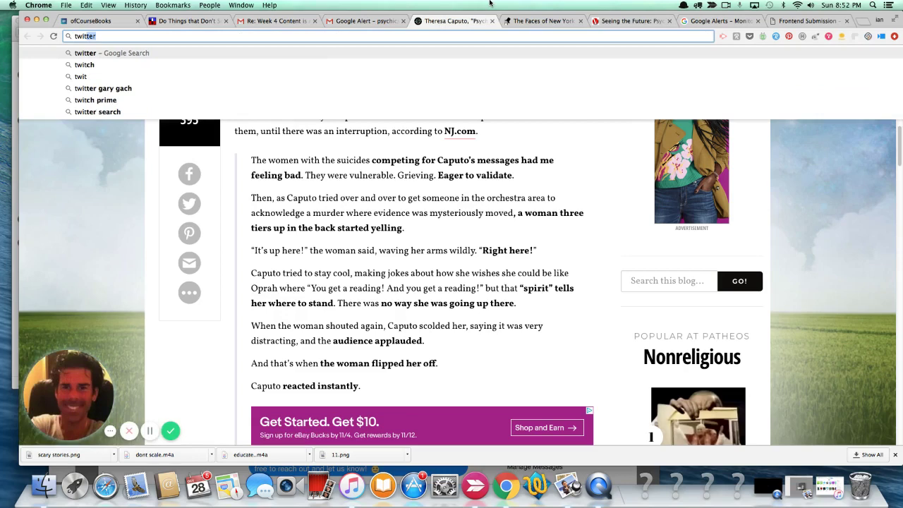
text(tter.com)
key(Return)
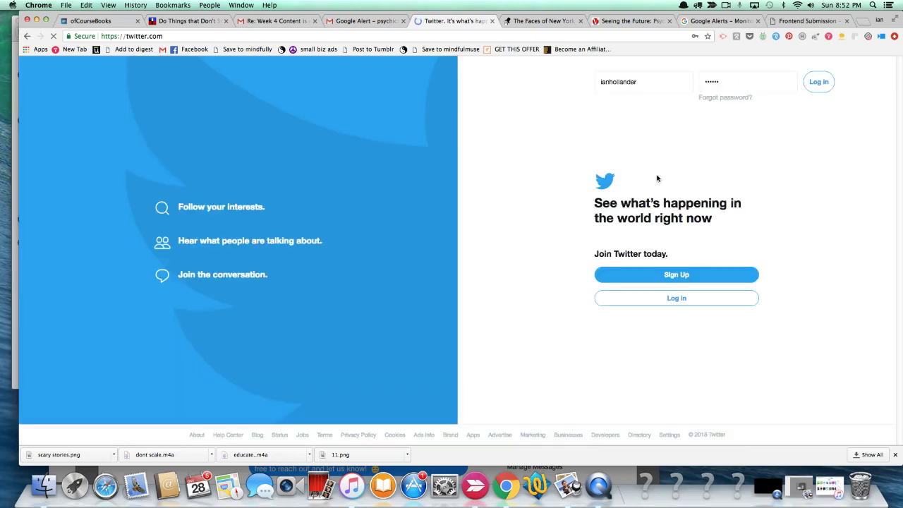
click(820, 82)
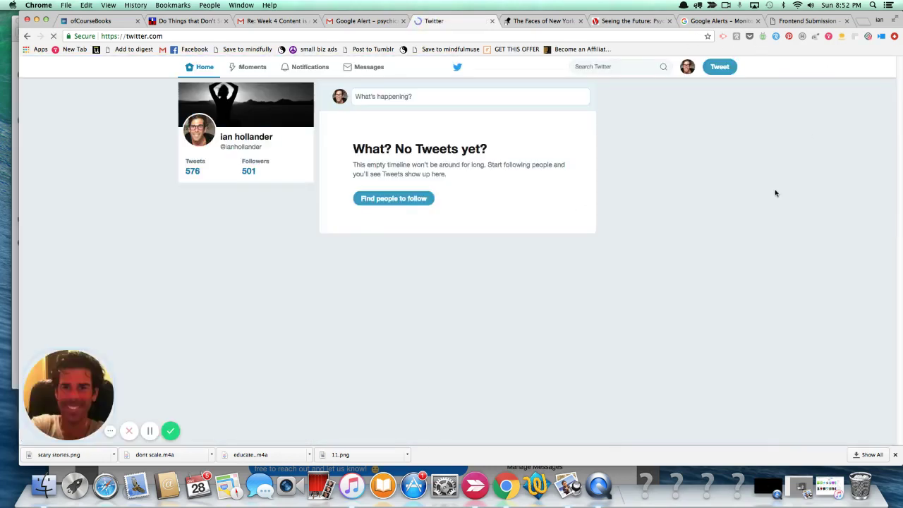
- Search Twitter for "psychics" and look at the top tweets
click(598, 67)
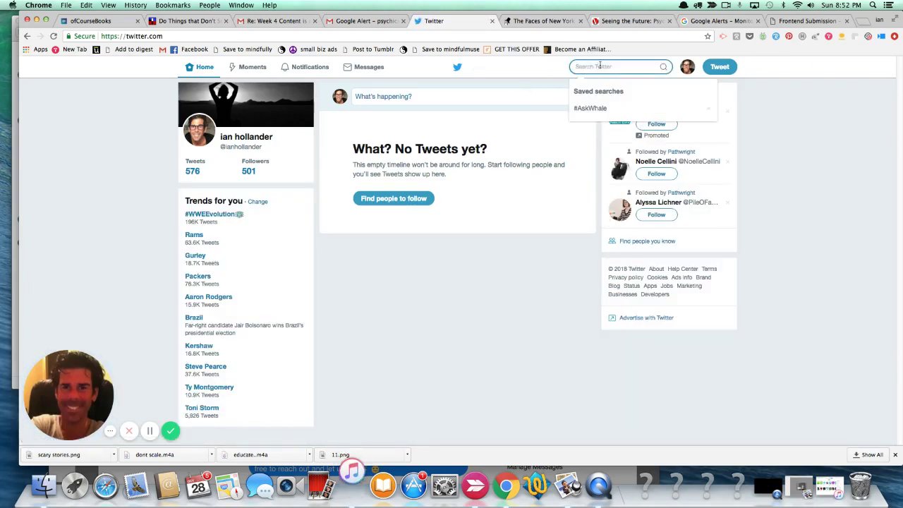
text(psychics)
key(Return)
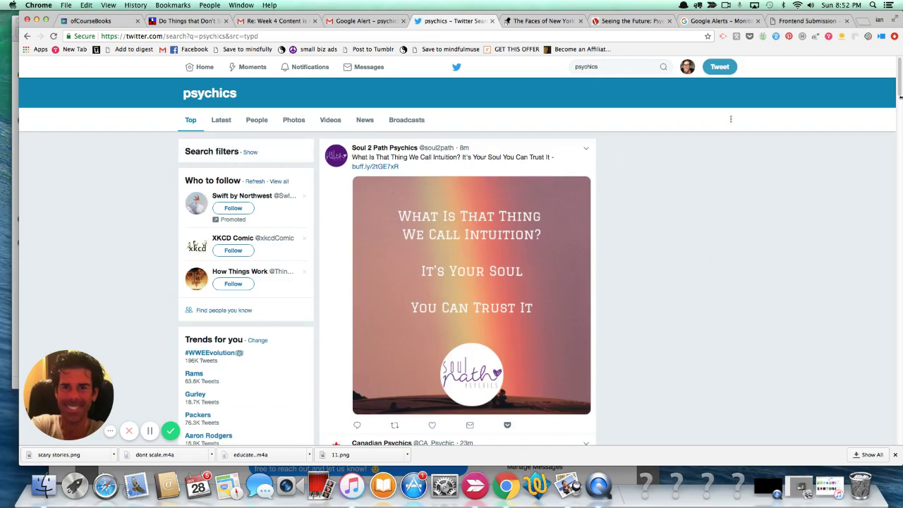
drag(900, 88, 889, 237)
- Replace the Twitter search term with "halloween" and run the search
click(603, 82)
click(607, 66)
key(BackSpace)
key(BackSpace)
key(BackSpace)
key(BackSpace)
key(BackSpace)
key(BackSpace)
key(BackSpace)
key(BackSpace)
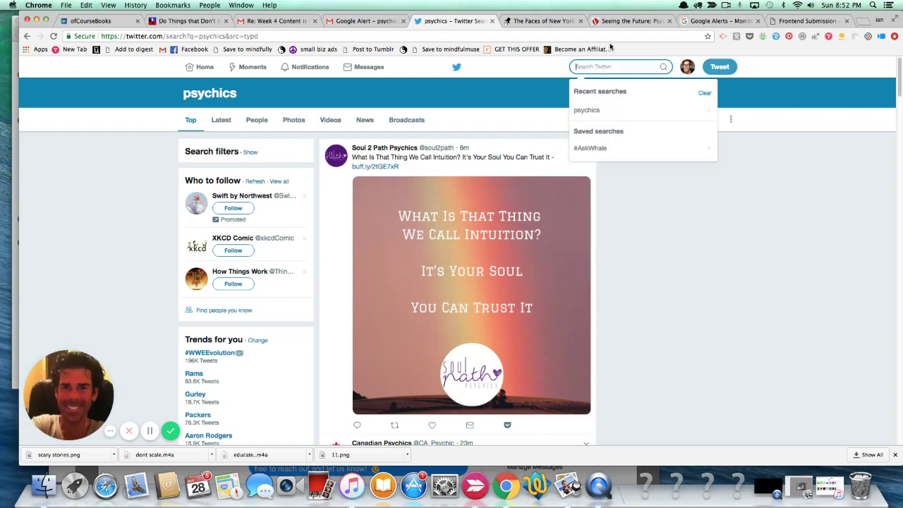
text(hall)
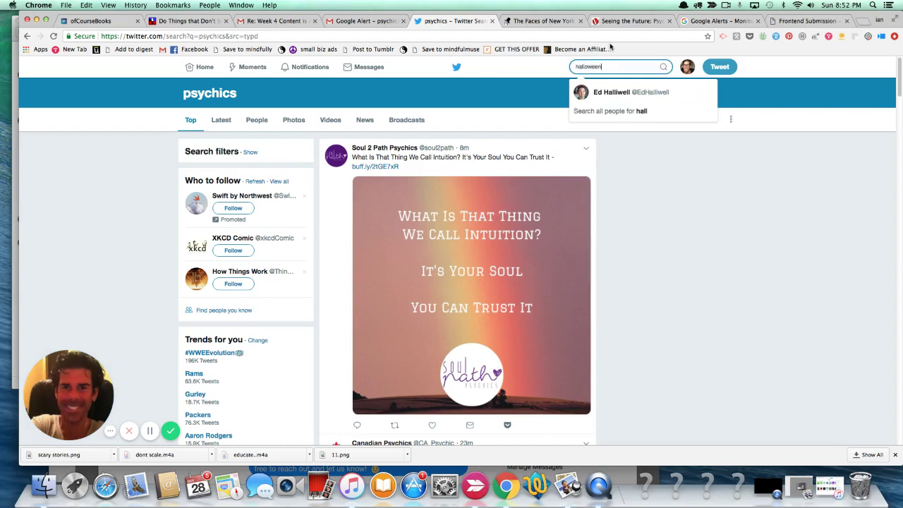
text(oween)
key(Return)
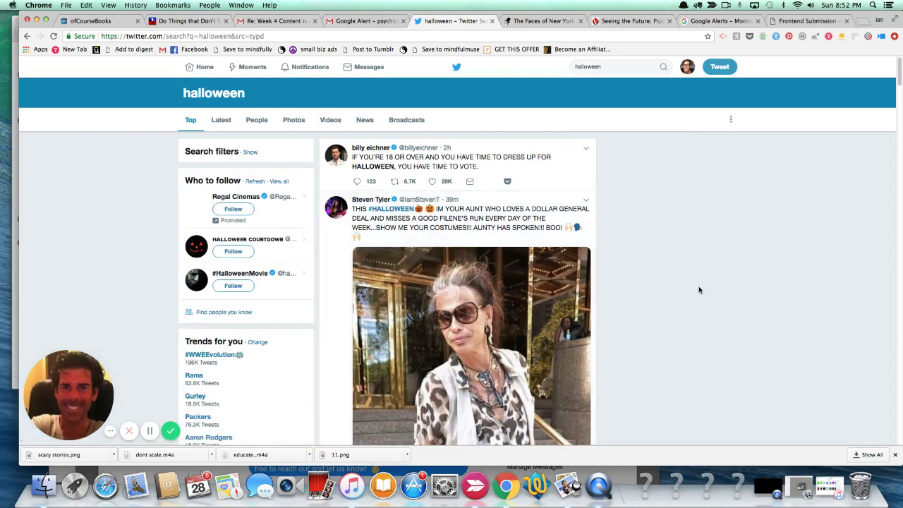
- Open the embed code of Steven Tyler's #HALLOWEEN tweet with media included, and copy the whole code
scroll(699, 289, down, 1)
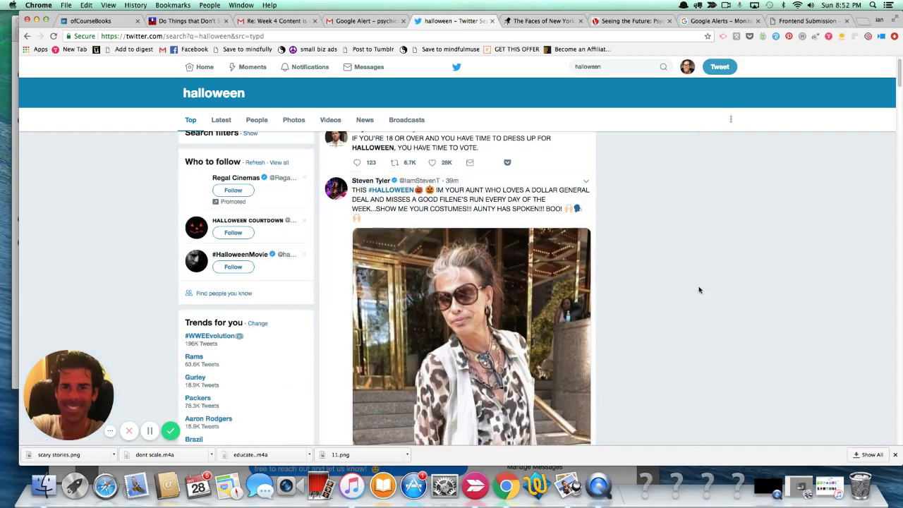
click(586, 182)
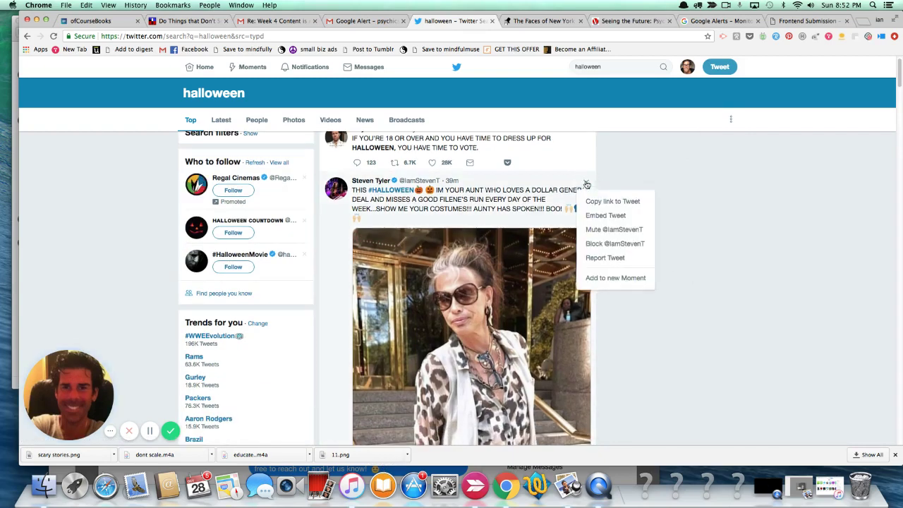
click(615, 215)
click(615, 216)
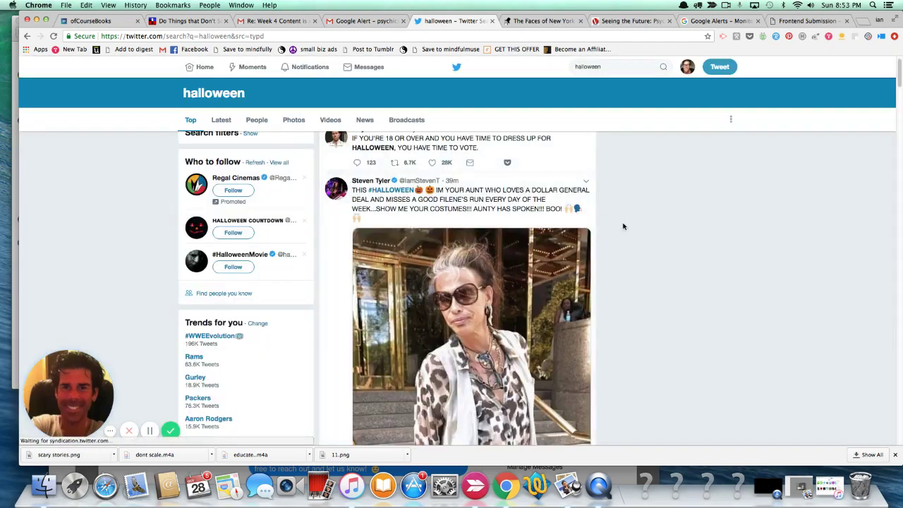
click(588, 183)
click(615, 216)
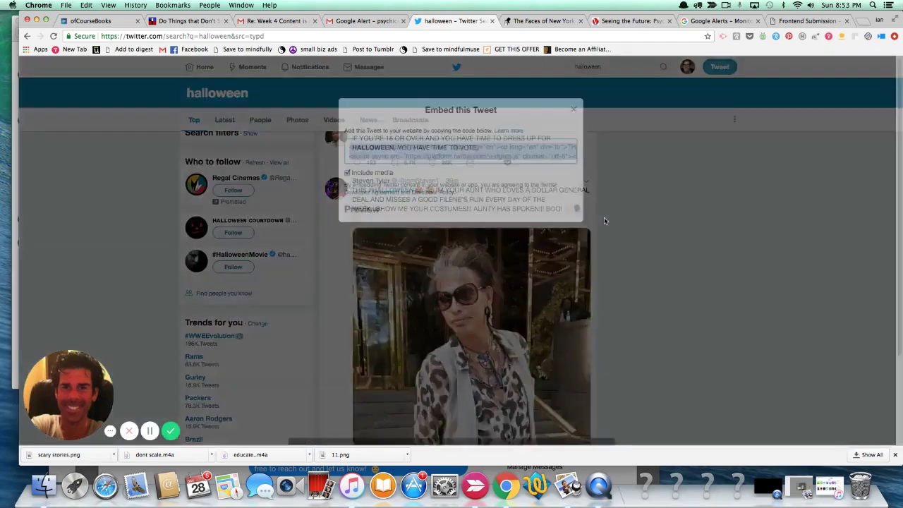
click(369, 147)
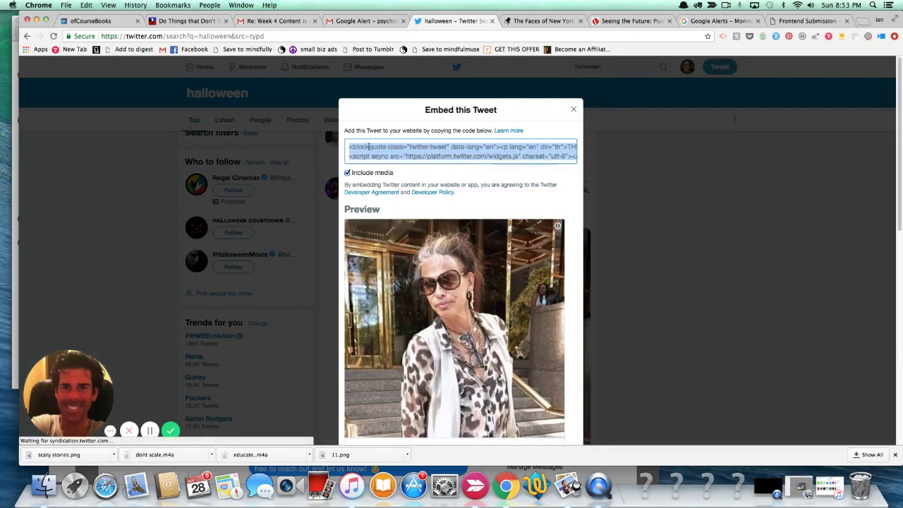
click(369, 146)
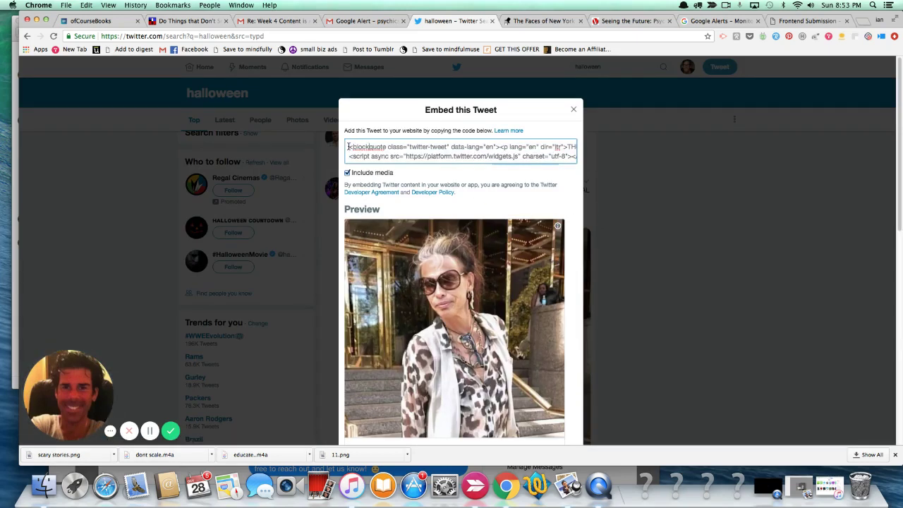
key(super+a)
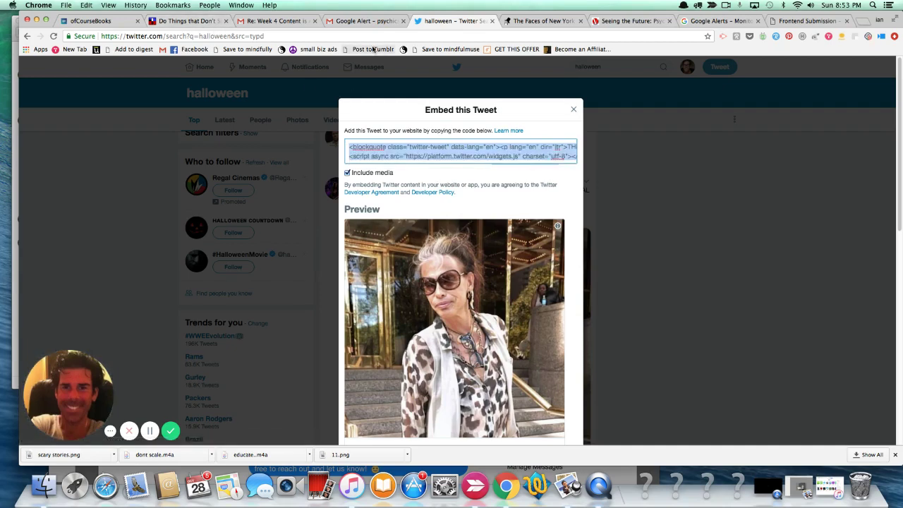
- Start an Embed post on the famous mediums submission page and paste in the copied tweet embed code
click(826, 23)
click(484, 281)
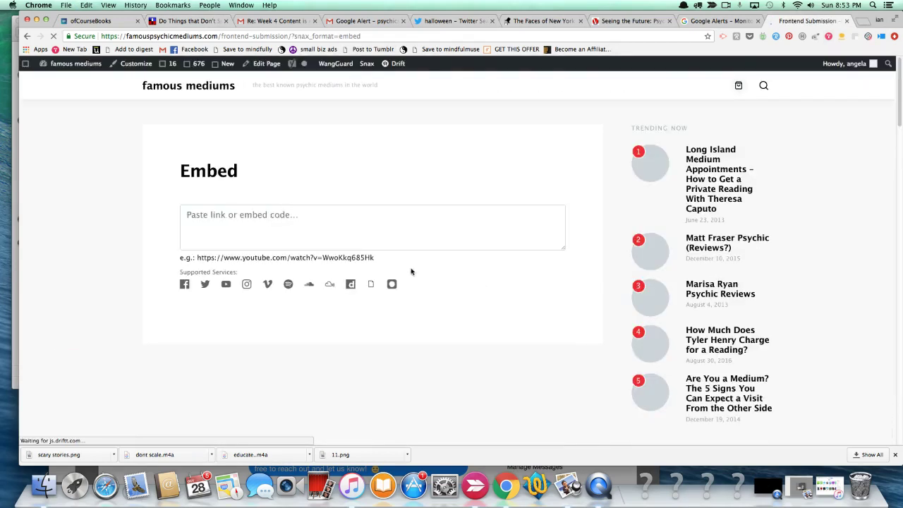
click(399, 217)
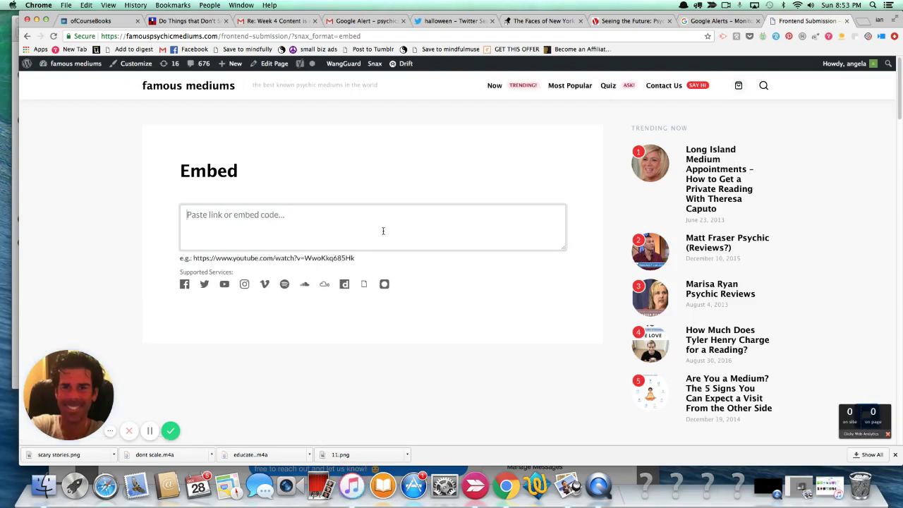
key(super+v)
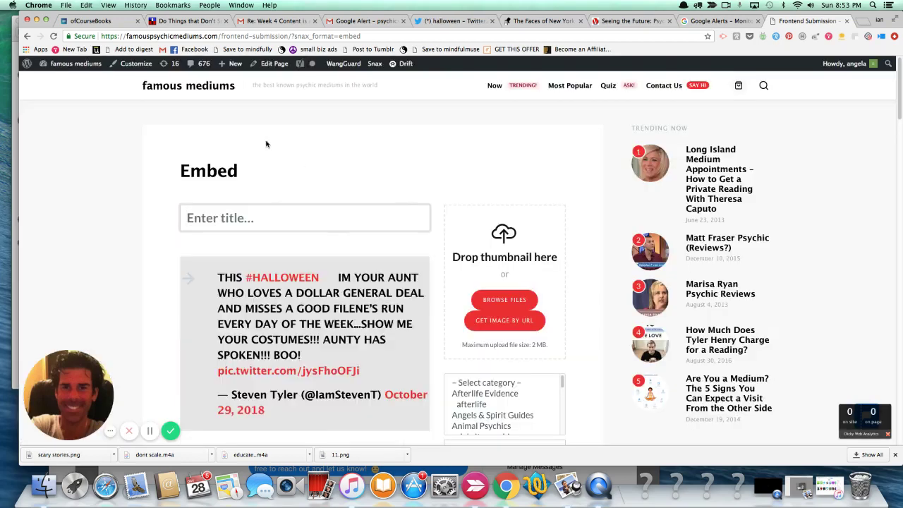
- Title the embed post "Steven Tyler Says - Happy Halloween!"
click(334, 224)
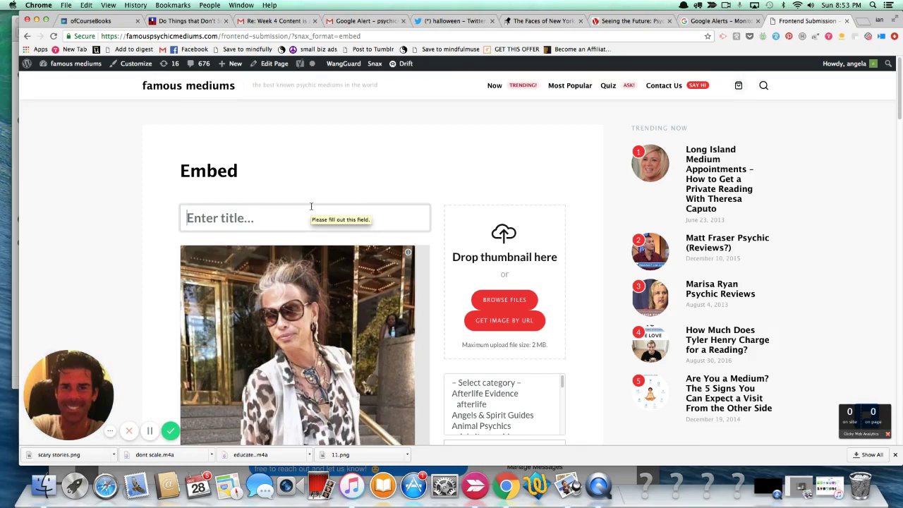
text(Steven Ty)
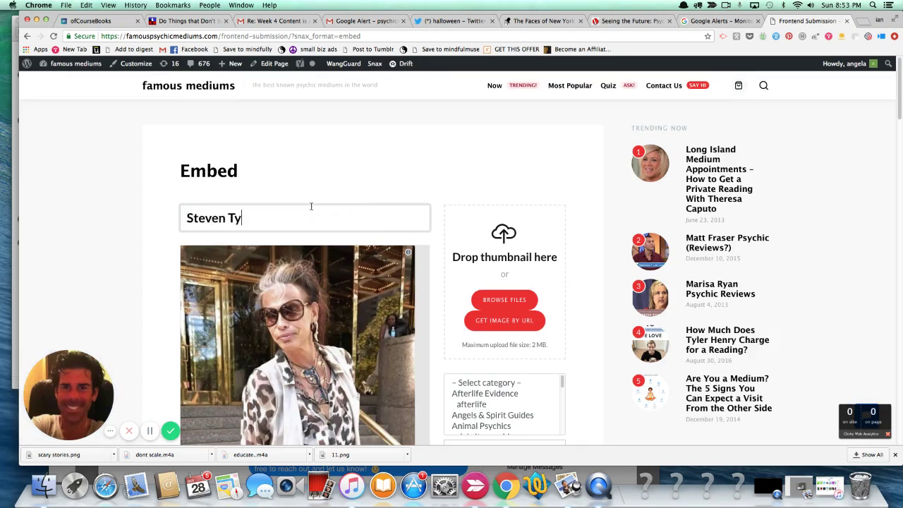
text(ler Says - Happy Halloween!)
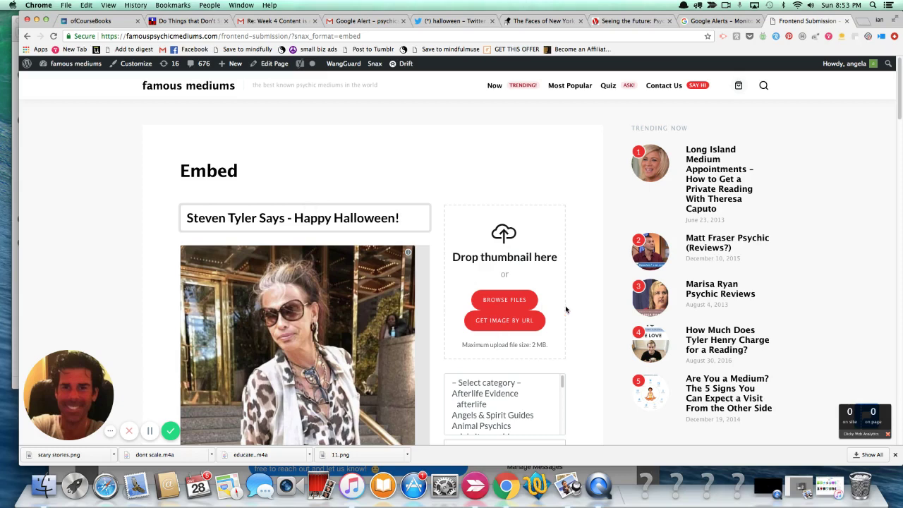
click(585, 323)
scroll(570, 315, down, 5)
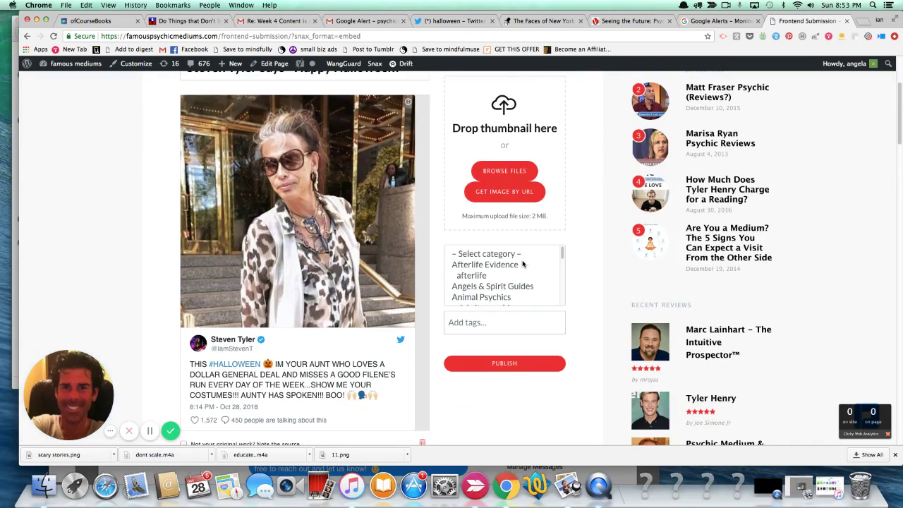
- Tag the embed post "steven tyler halloween" and publish it
click(503, 324)
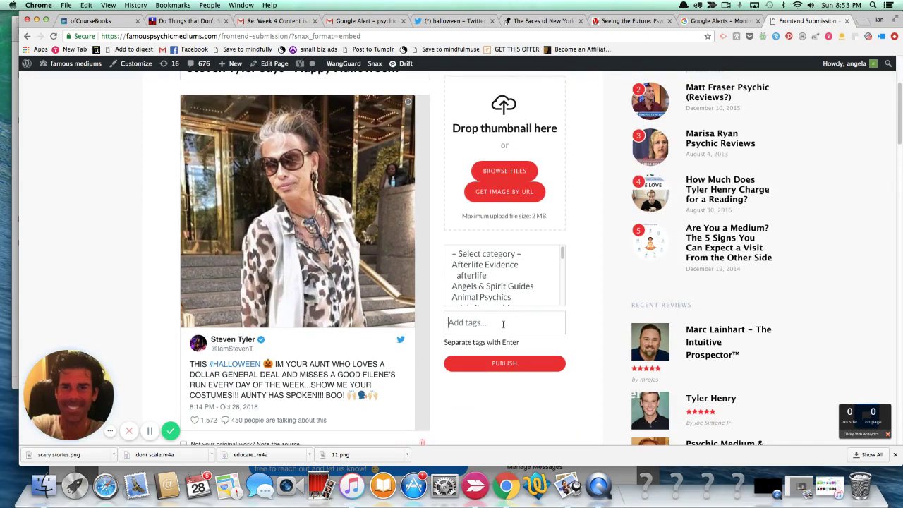
text(hal)
key(BackSpace)
key(BackSpace)
key(BackSpace)
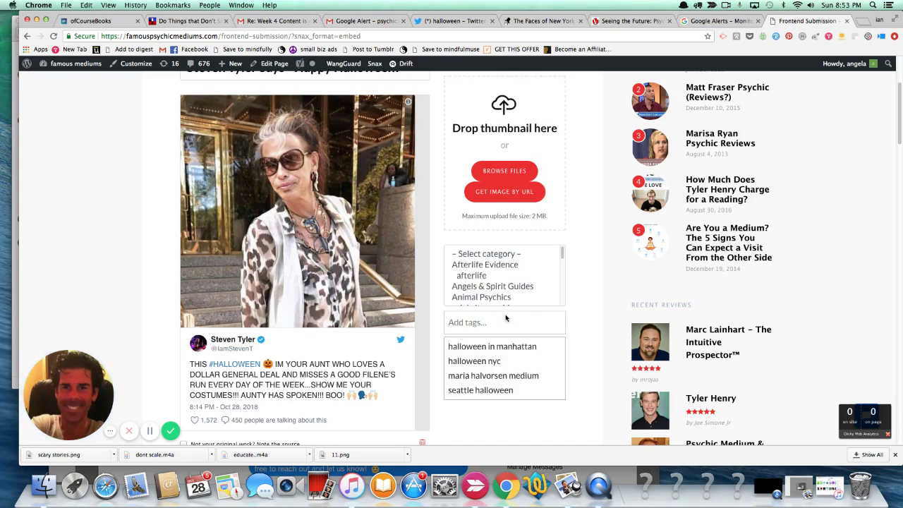
text(steven tyler)
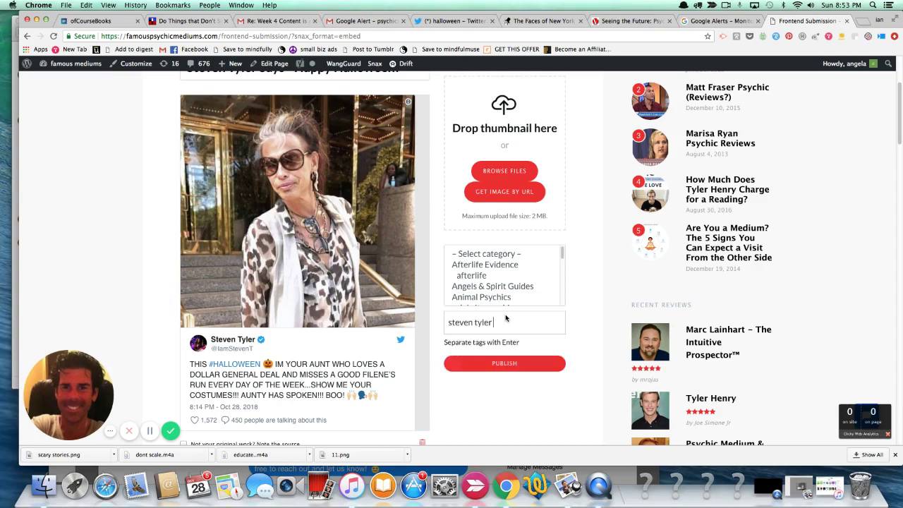
text( halloween)
click(523, 370)
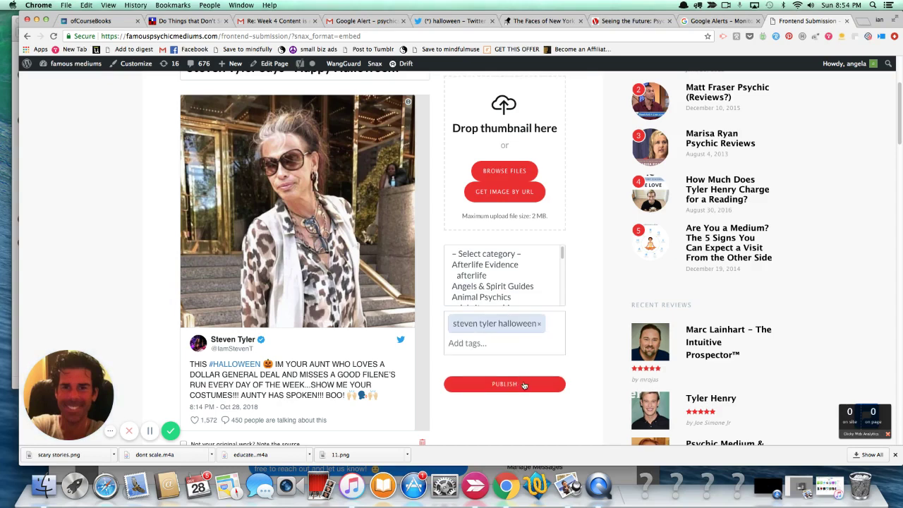
click(524, 385)
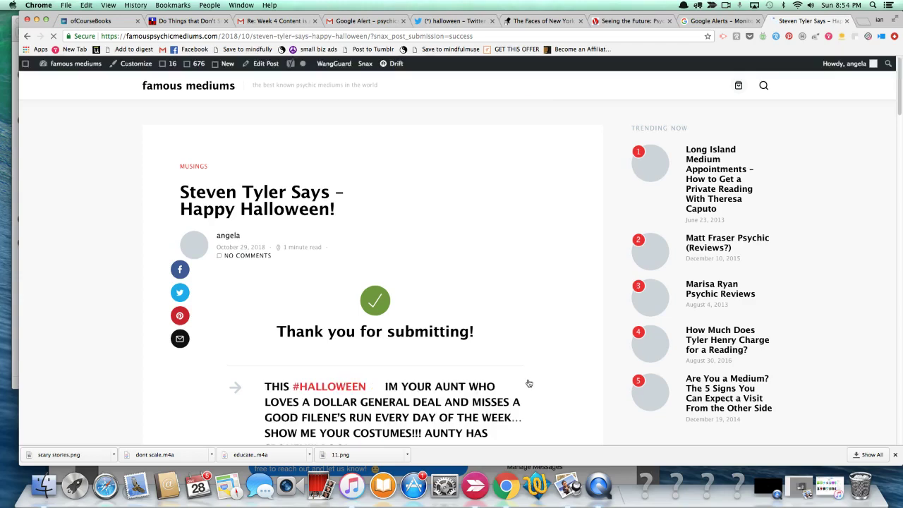
- Check the published Steven Tyler post and its entry in the famous mediums home page feed
mouse_move(898, 94)
mouse_down()
mouse_move(900, 135)
mouse_move(900, 108)
mouse_up()
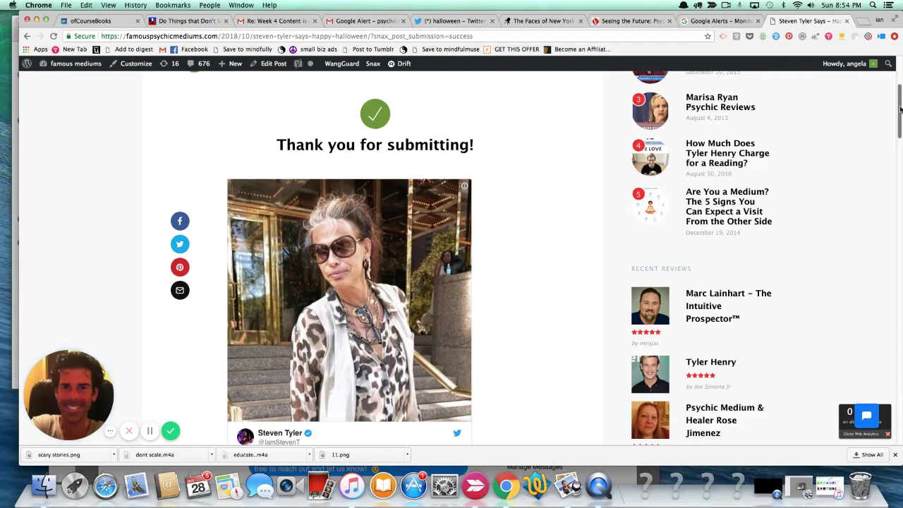
drag(900, 108, 899, 56)
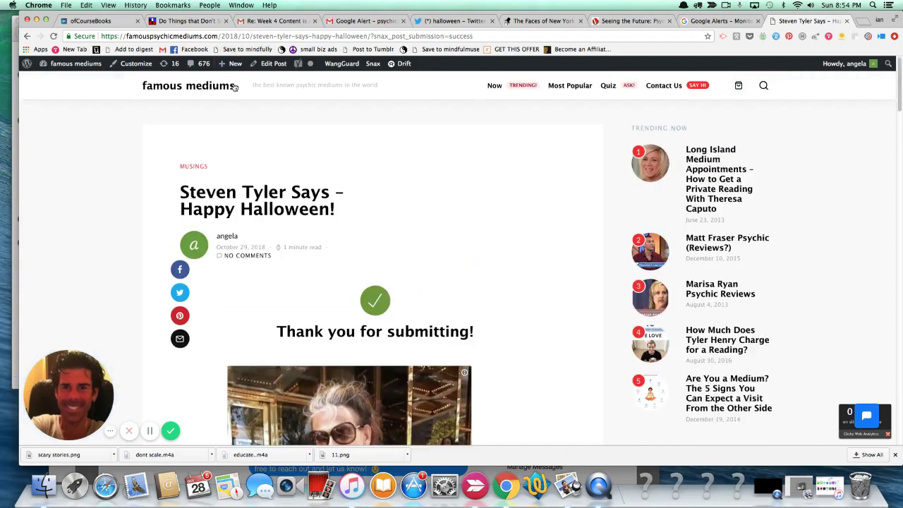
click(166, 85)
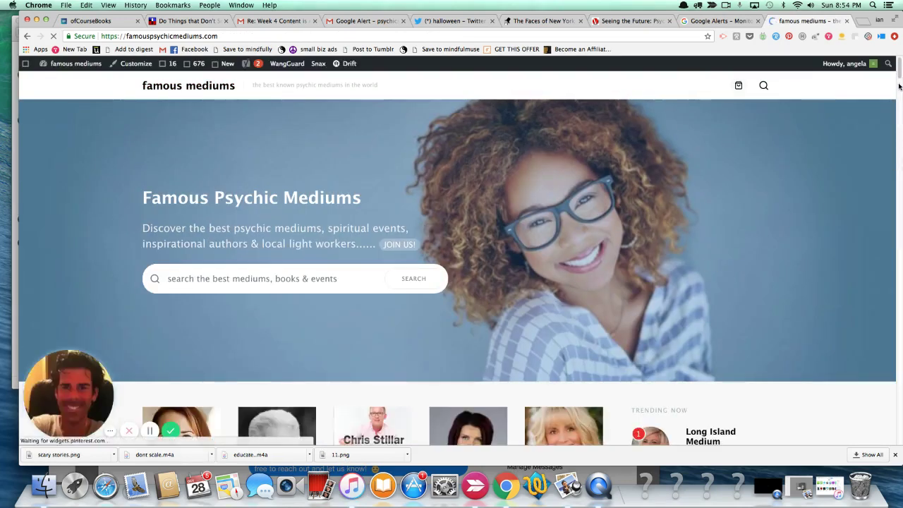
drag(900, 73, 900, 101)
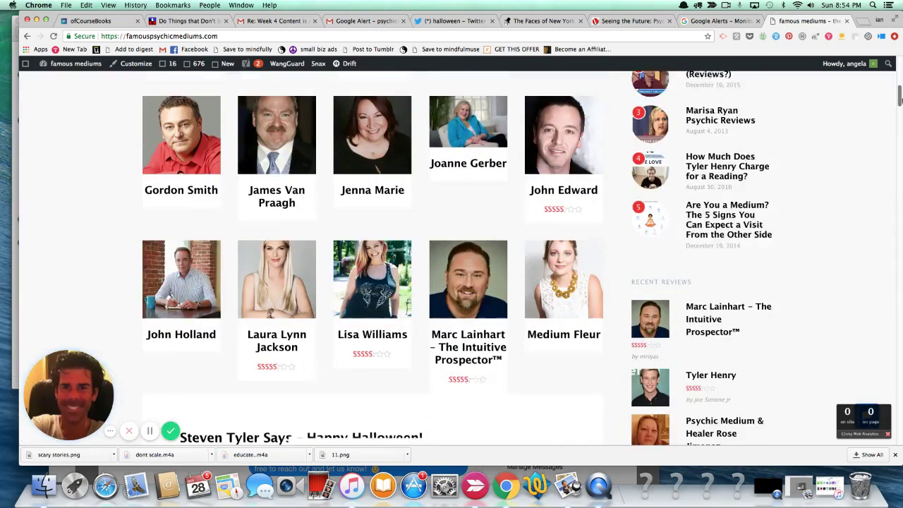
scroll(472, 150, down, 5)
scroll(471, 150, down, 1)
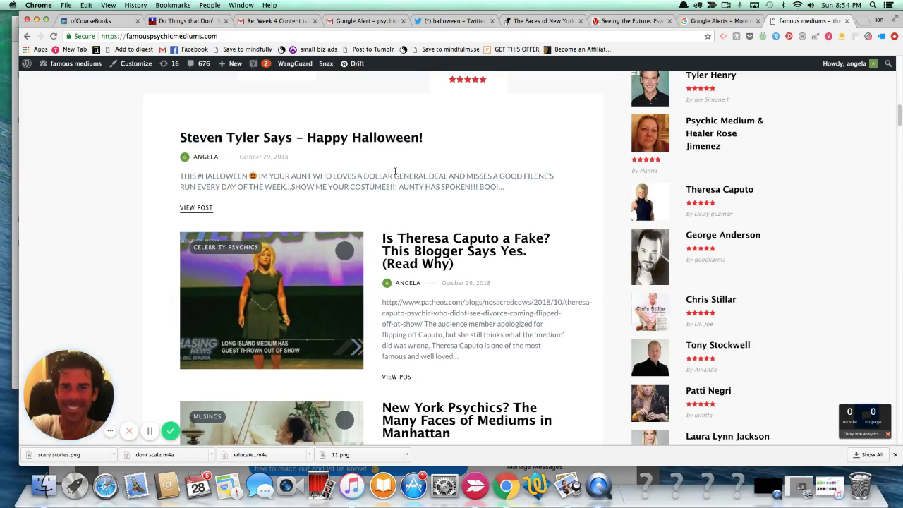
- Look through the older curated posts in the home page feed, down to the end of the loaded list
scroll(395, 171, down, 10)
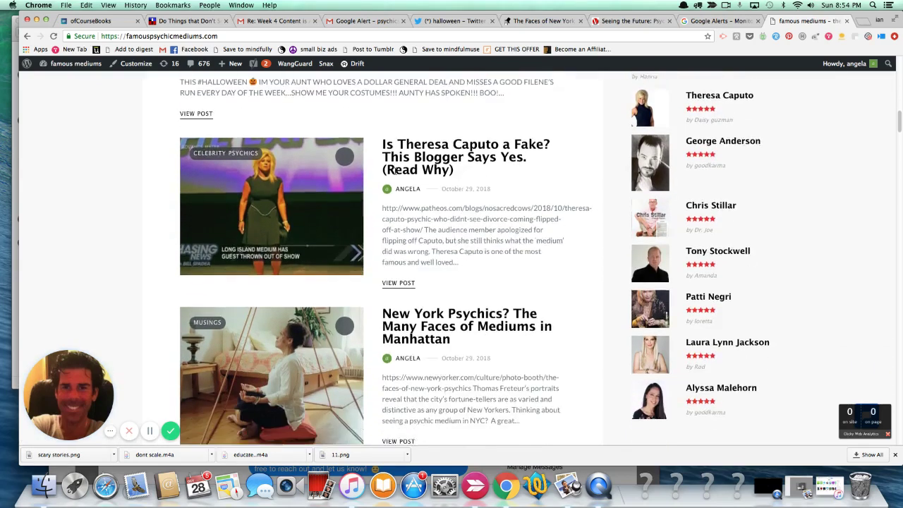
scroll(395, 171, down, 13)
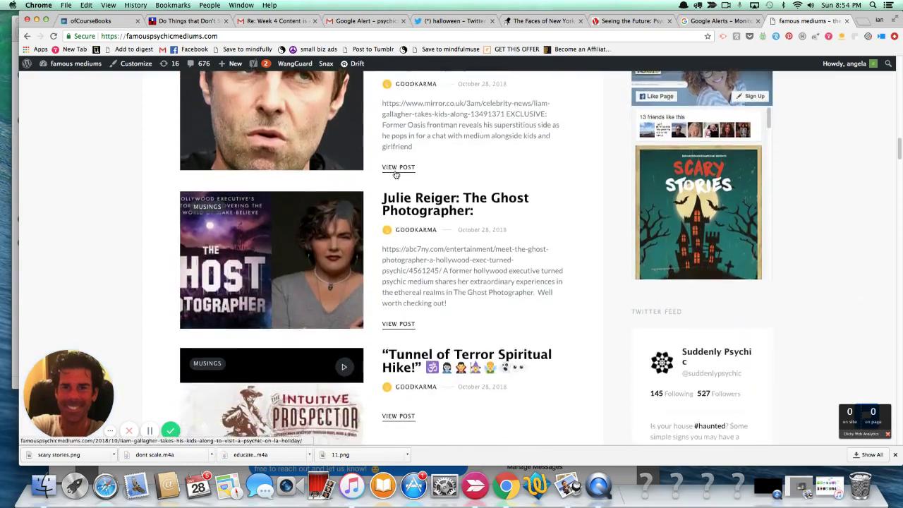
scroll(396, 174, down, 13)
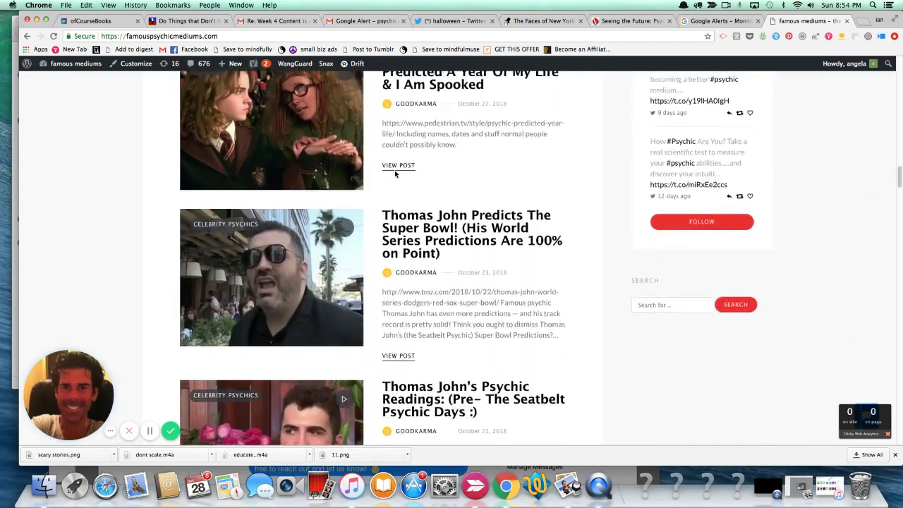
scroll(395, 174, down, 7)
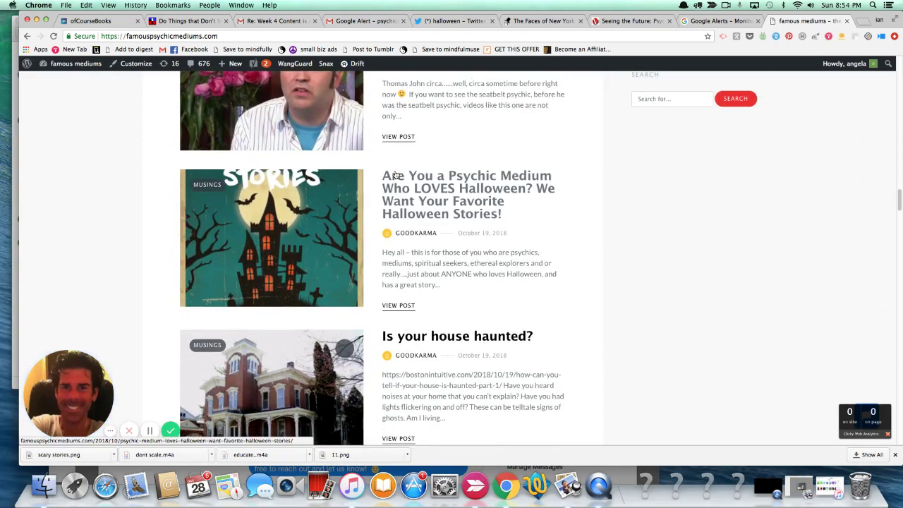
scroll(395, 175, down, 7)
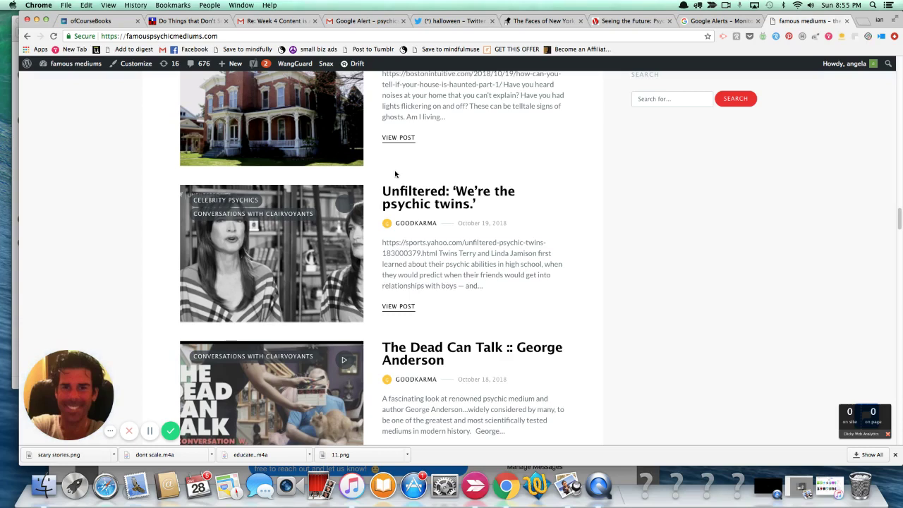
scroll(395, 174, down, 5)
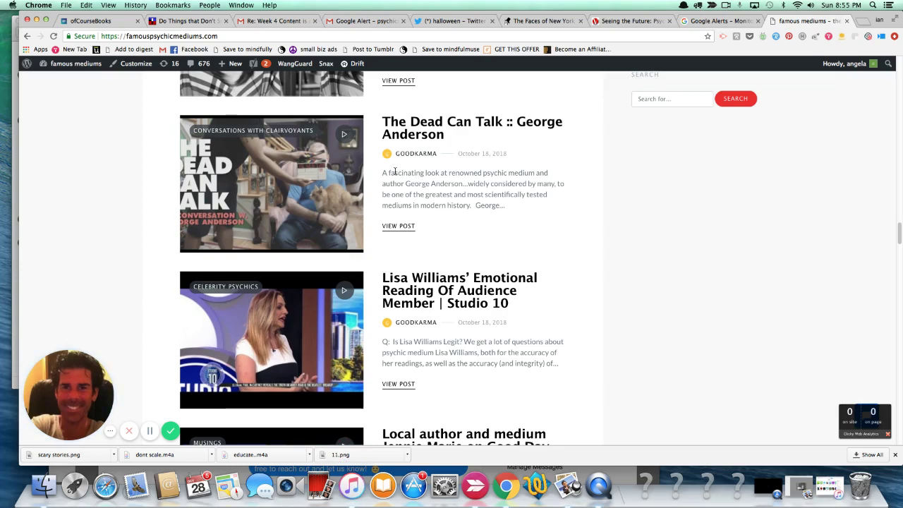
scroll(395, 172, down, 5)
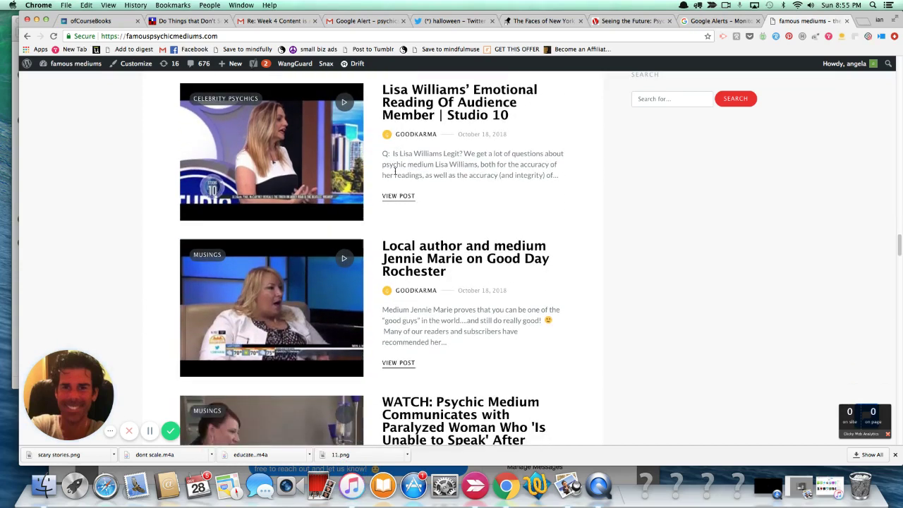
scroll(395, 172, down, 2)
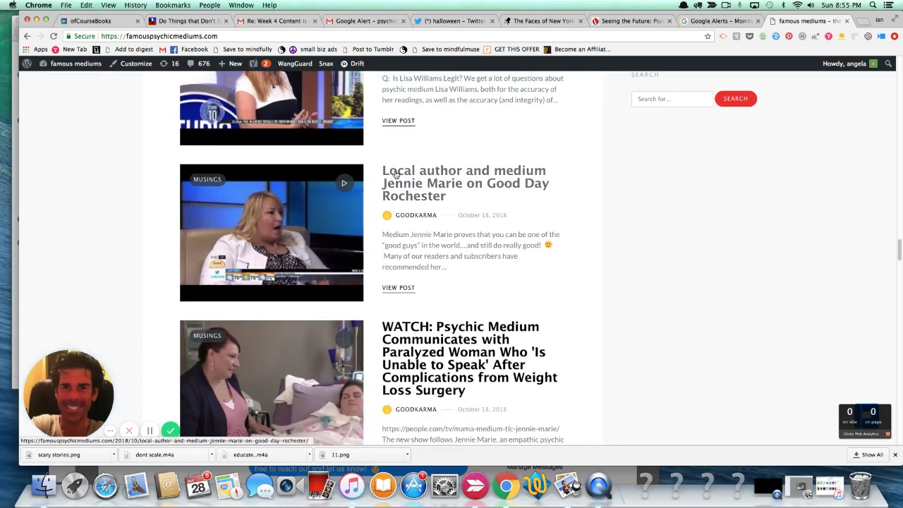
scroll(395, 174, down, 8)
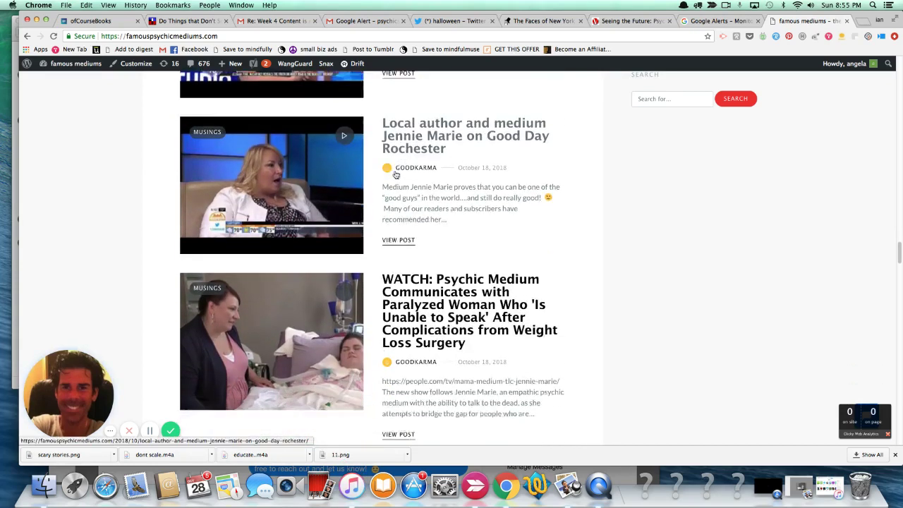
scroll(396, 174, down, 5)
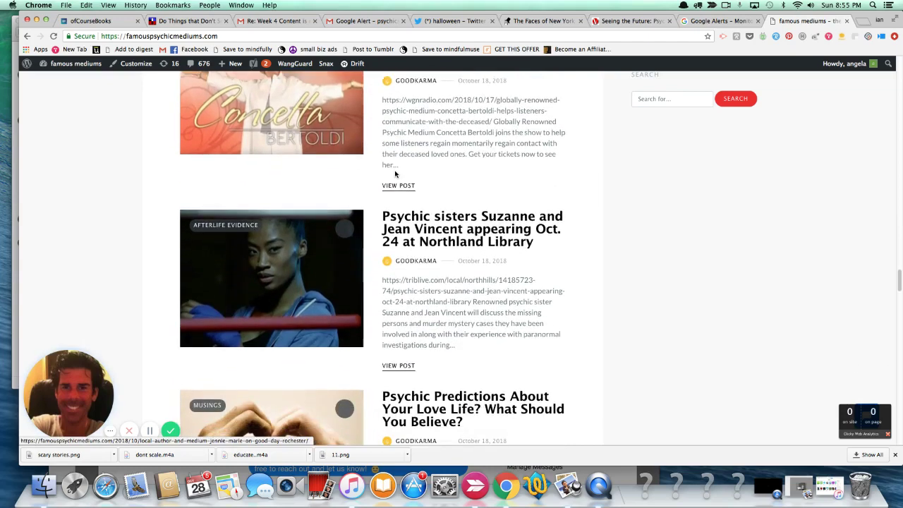
scroll(395, 174, down, 13)
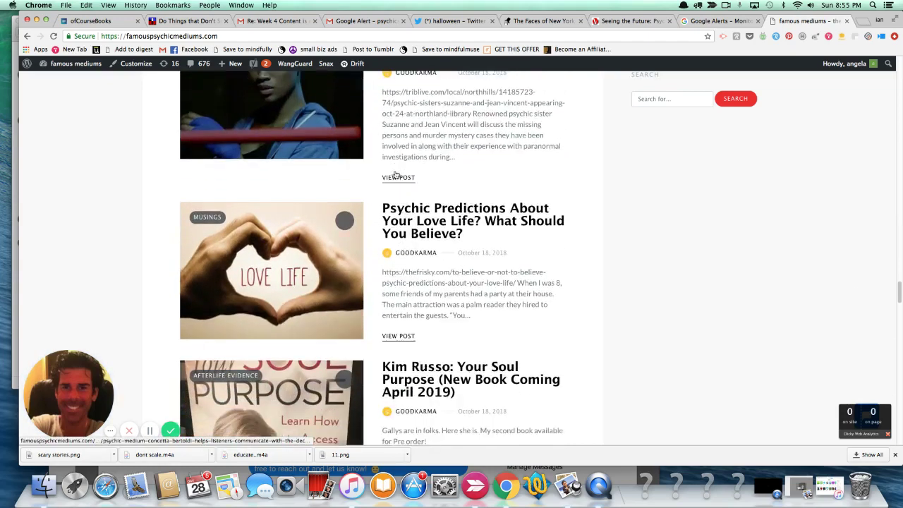
scroll(396, 175, down, 8)
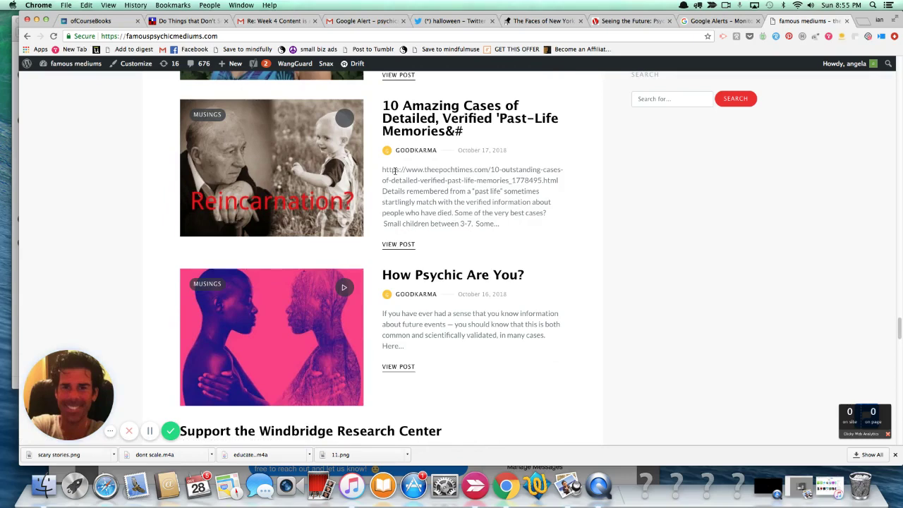
scroll(395, 171, down, 10)
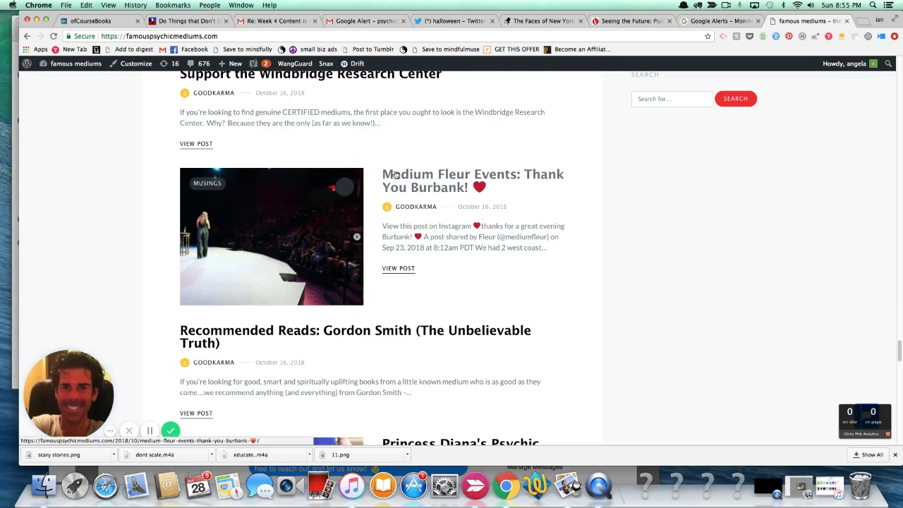
scroll(395, 175, down, 6)
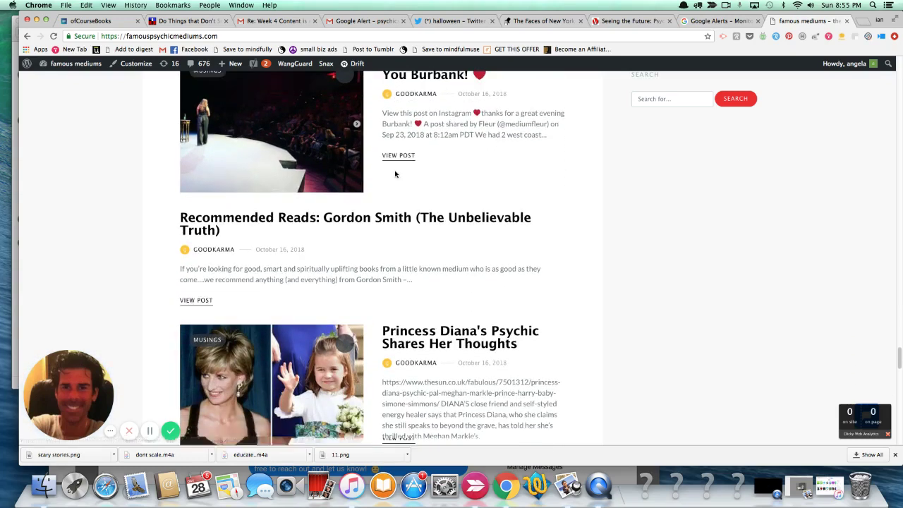
scroll(395, 174, down, 3)
scroll(395, 175, down, 8)
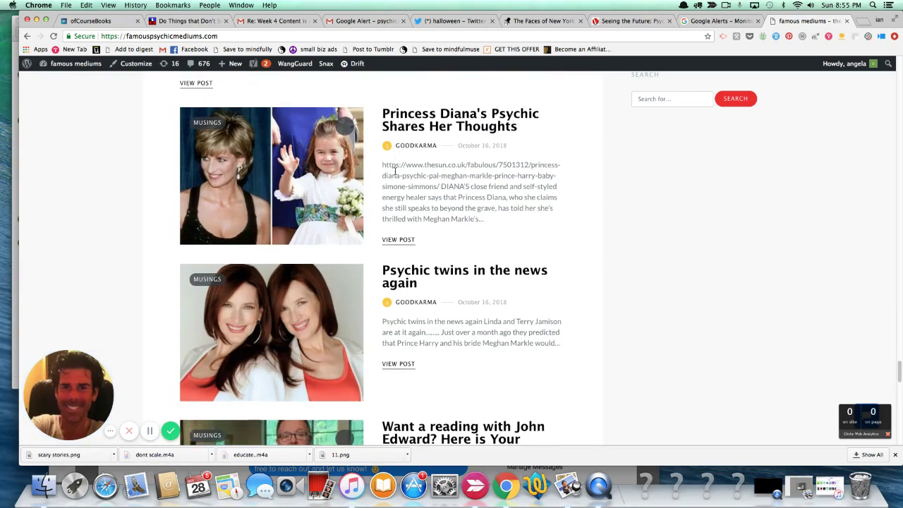
scroll(394, 169, down, 6)
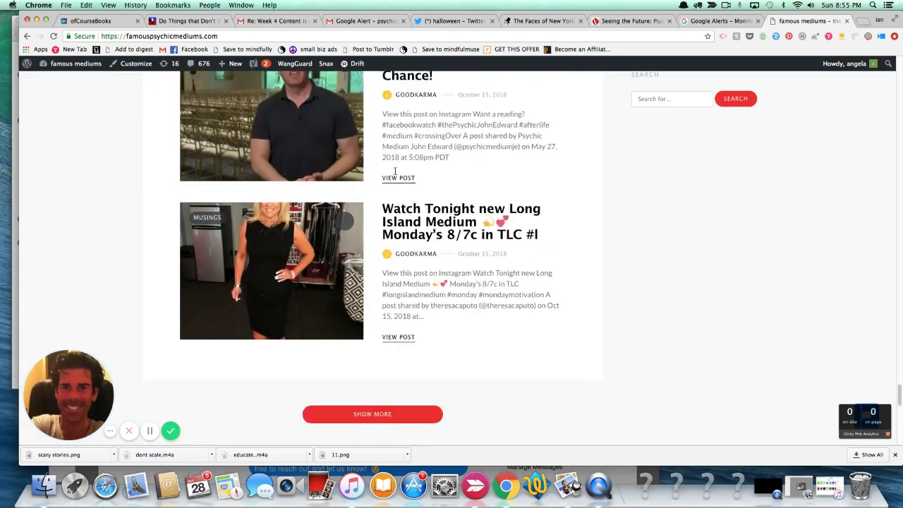